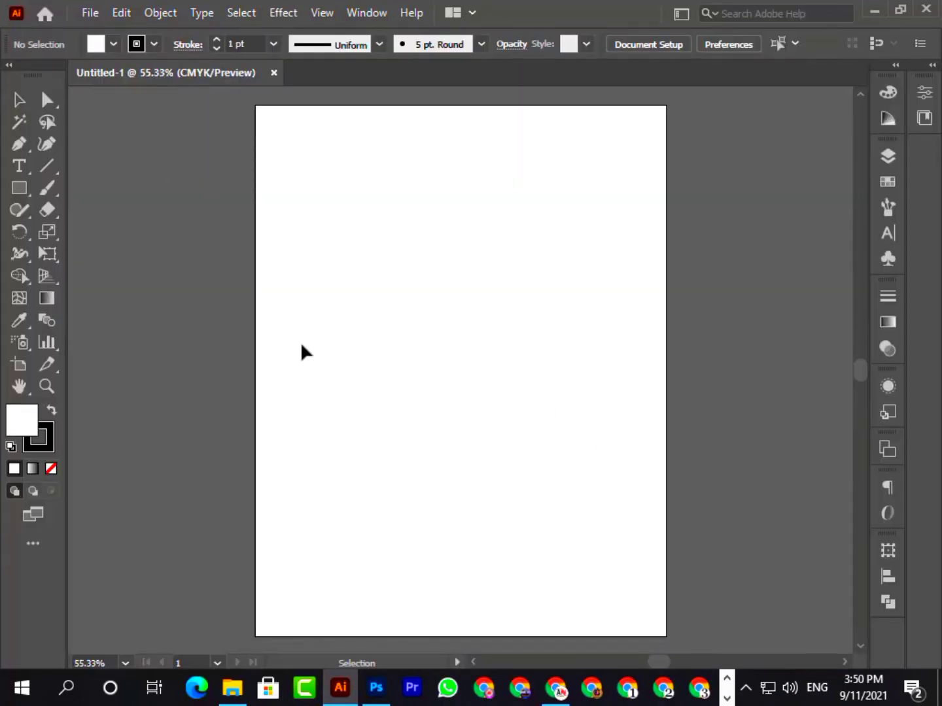
# Step: Show the rulers and place four margin guides just inside the artboard's left, right, top and bottom edges
pyautogui.click(23, 190)
pyautogui.click(19, 102)
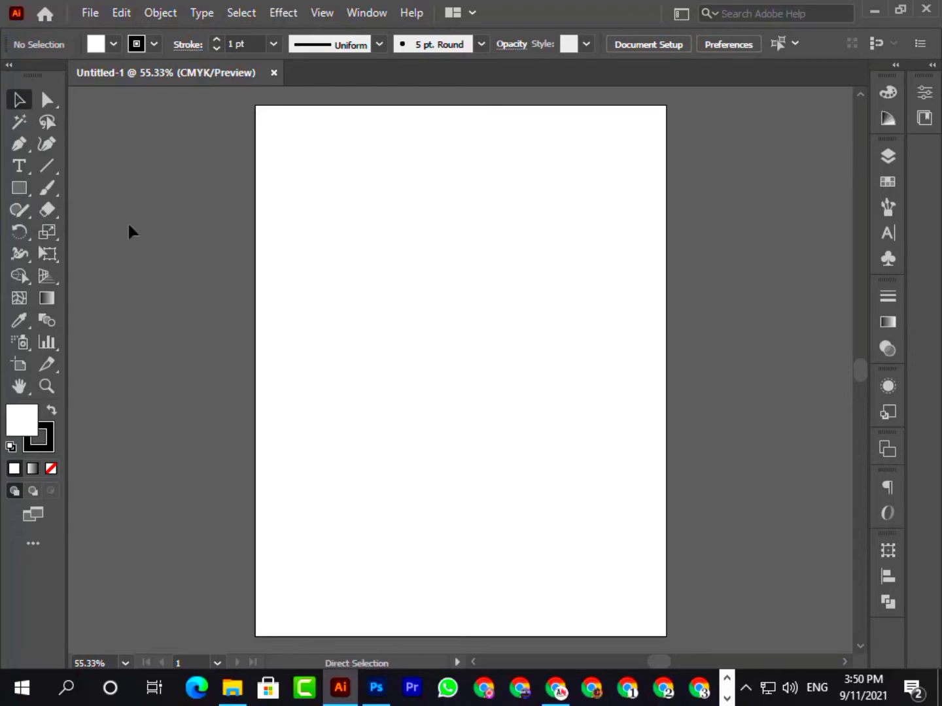
pyautogui.hotkey('ctrl', 'r')
pyautogui.moveTo(255, 329); pyautogui.dragTo(292, 330)
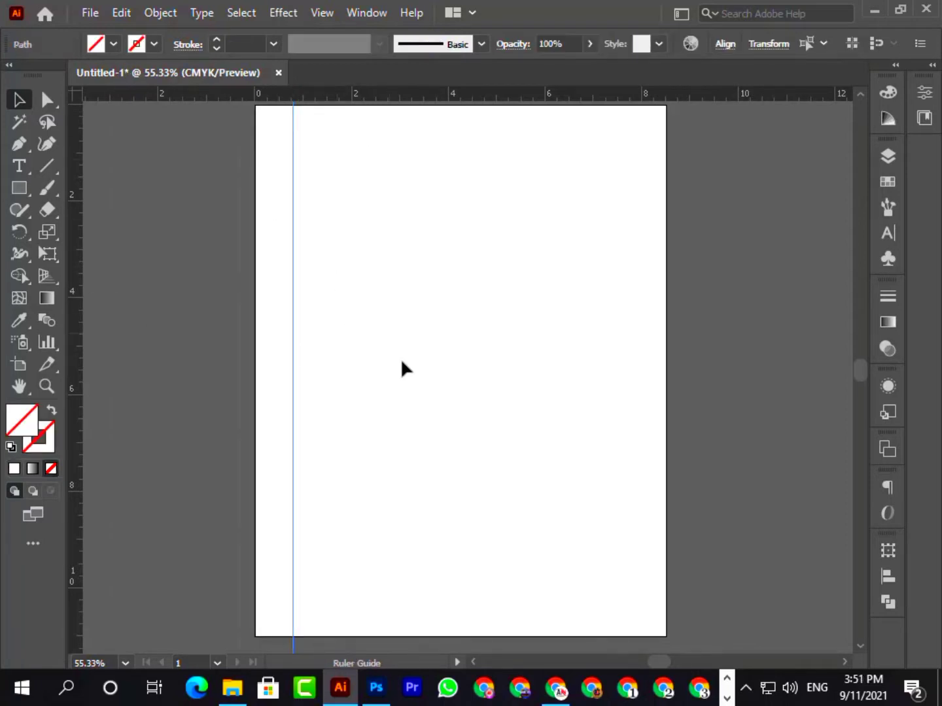
pyautogui.moveTo(402, 362); pyautogui.dragTo(656, 385)
pyautogui.moveTo(402, 100); pyautogui.dragTo(474, 626)
pyautogui.click(817, 262)
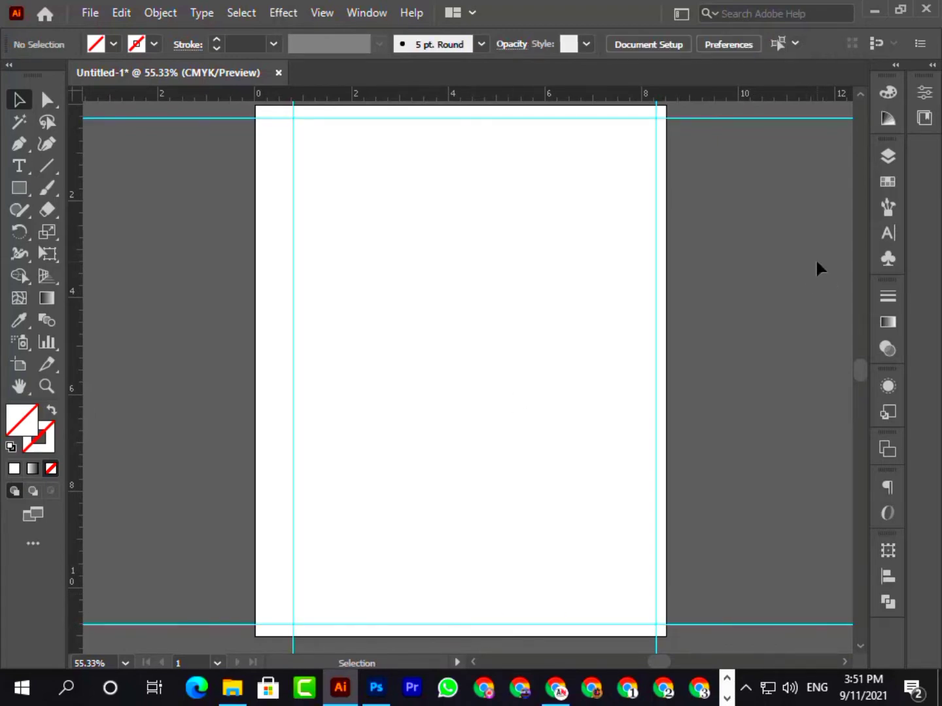
# Step: Draw a full-height rectangle about 0.5 in wide along the artboard's left edge and fill it with cyan
pyautogui.click(21, 184)
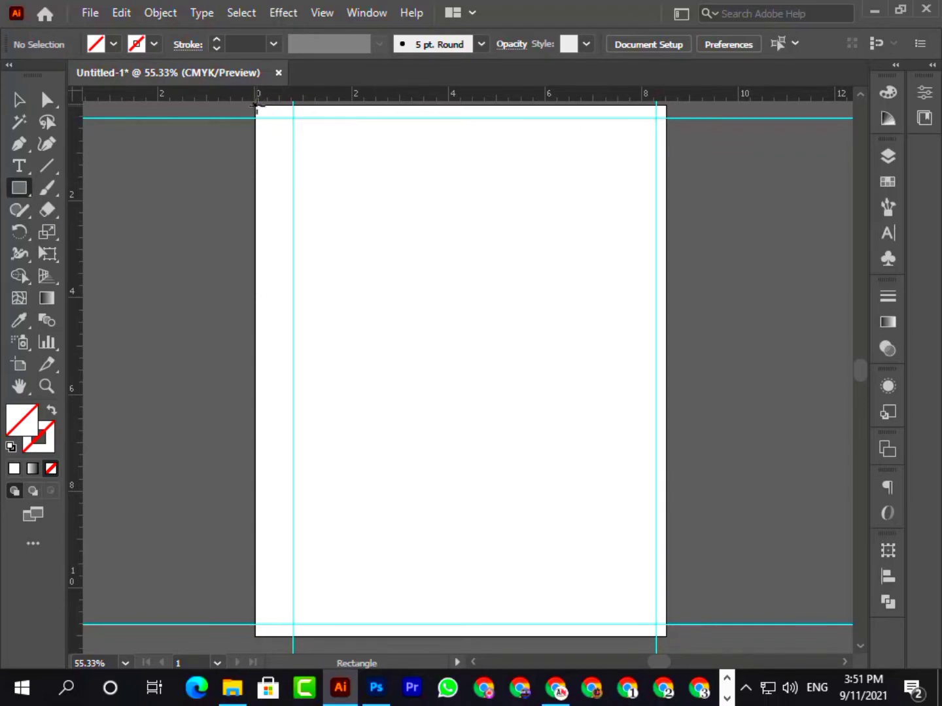
pyautogui.moveTo(255, 106); pyautogui.dragTo(280, 636)
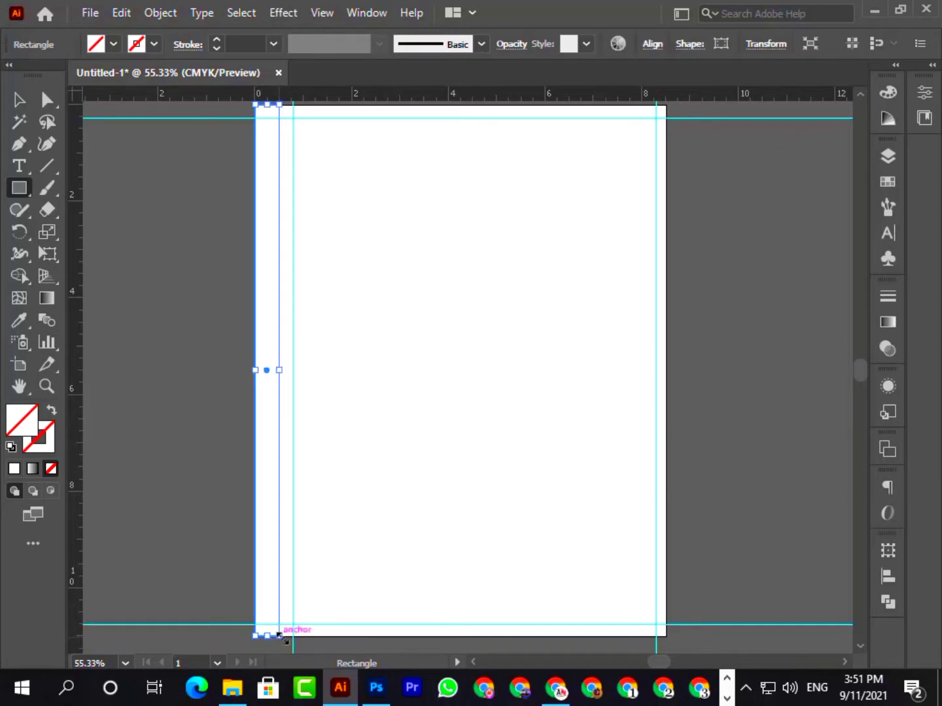
pyautogui.click(114, 44)
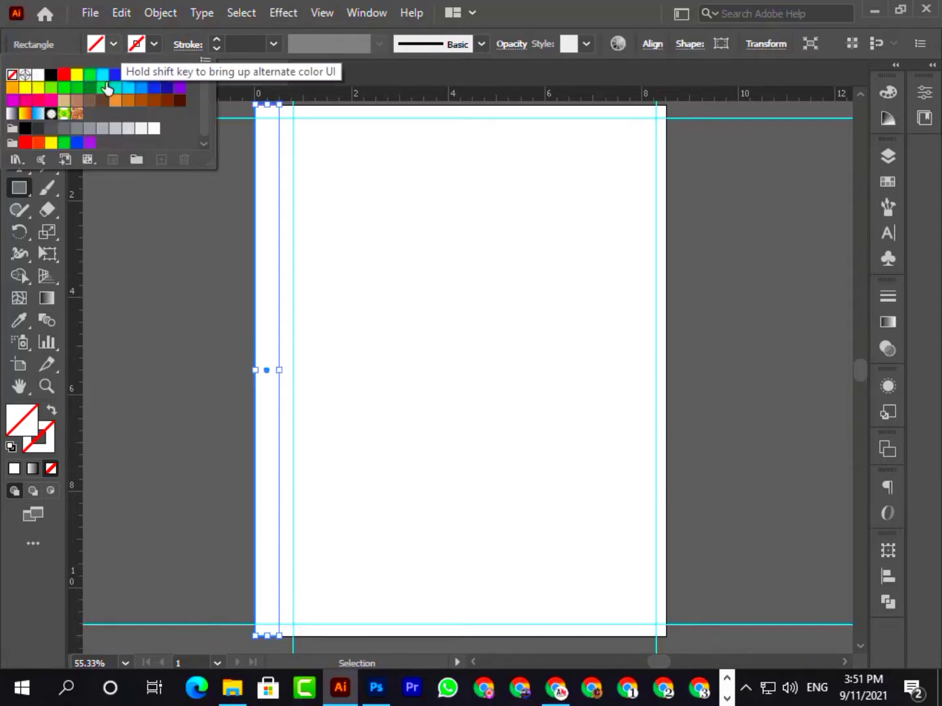
pyautogui.click(103, 84)
pyautogui.press('v')
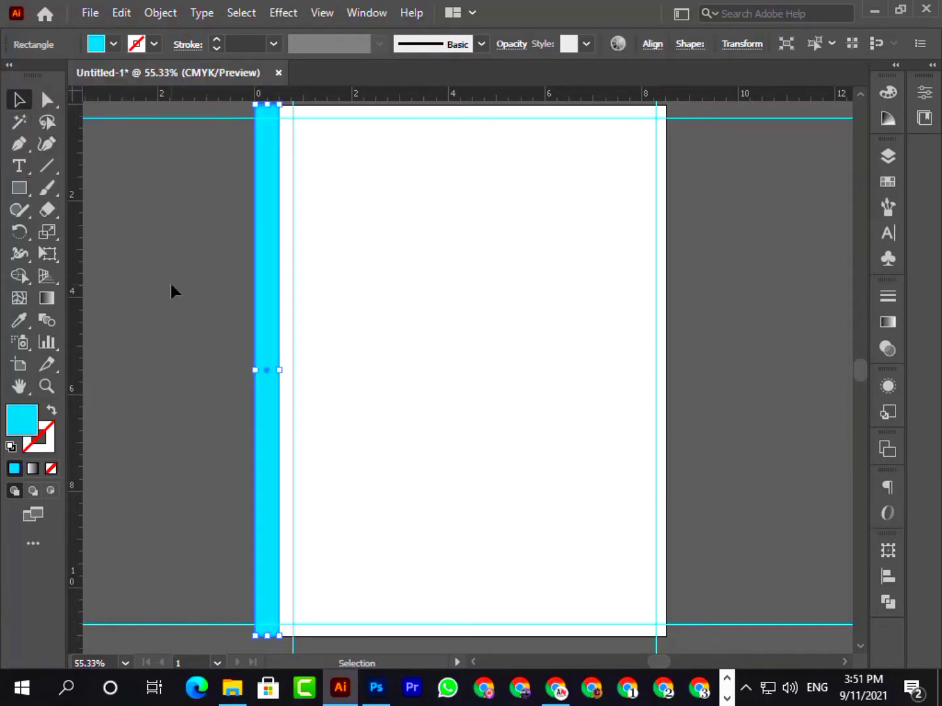
pyautogui.click(196, 409)
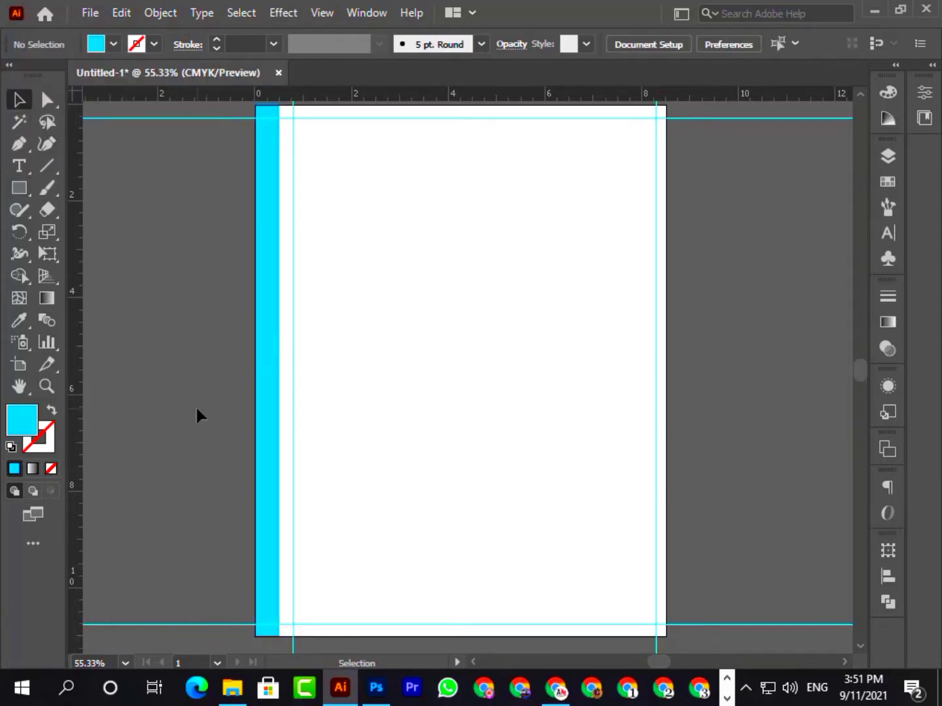
# Step: Draw a thin full-height rectangle between the cyan bar and the left guide and fill it with red
pyautogui.click(21, 187)
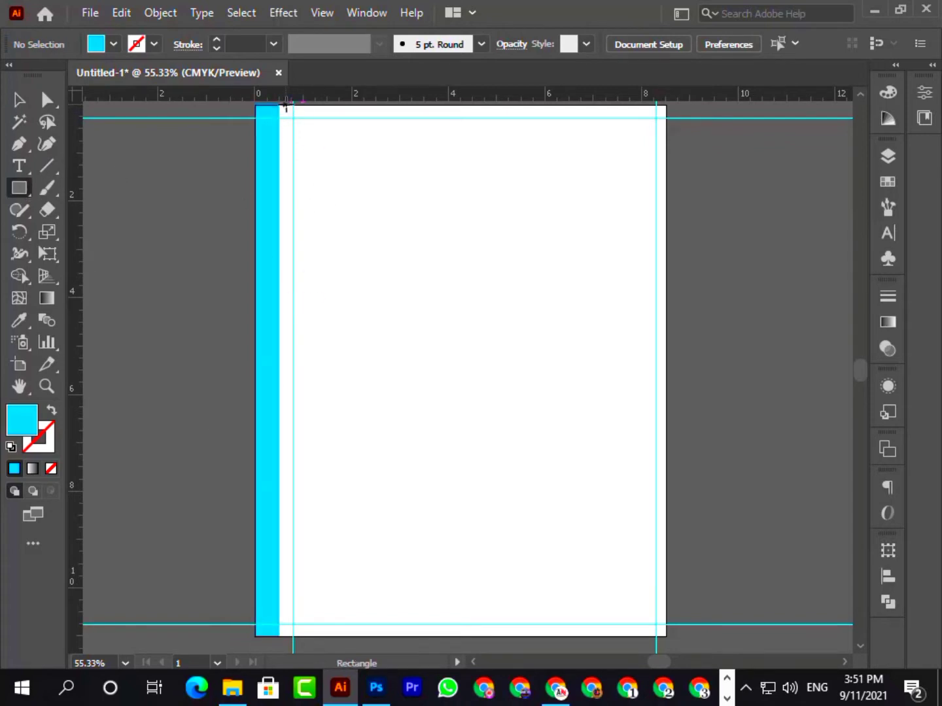
pyautogui.moveTo(286, 104); pyautogui.dragTo(293, 634)
pyautogui.click(95, 47)
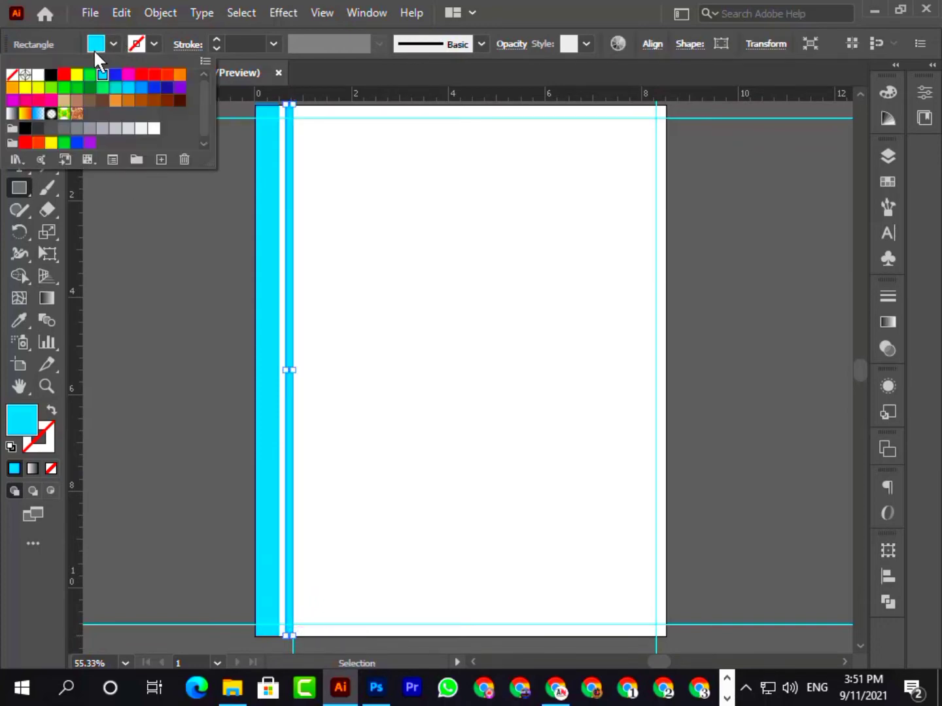
pyautogui.click(65, 76)
pyautogui.click(141, 262)
pyautogui.click(19, 100)
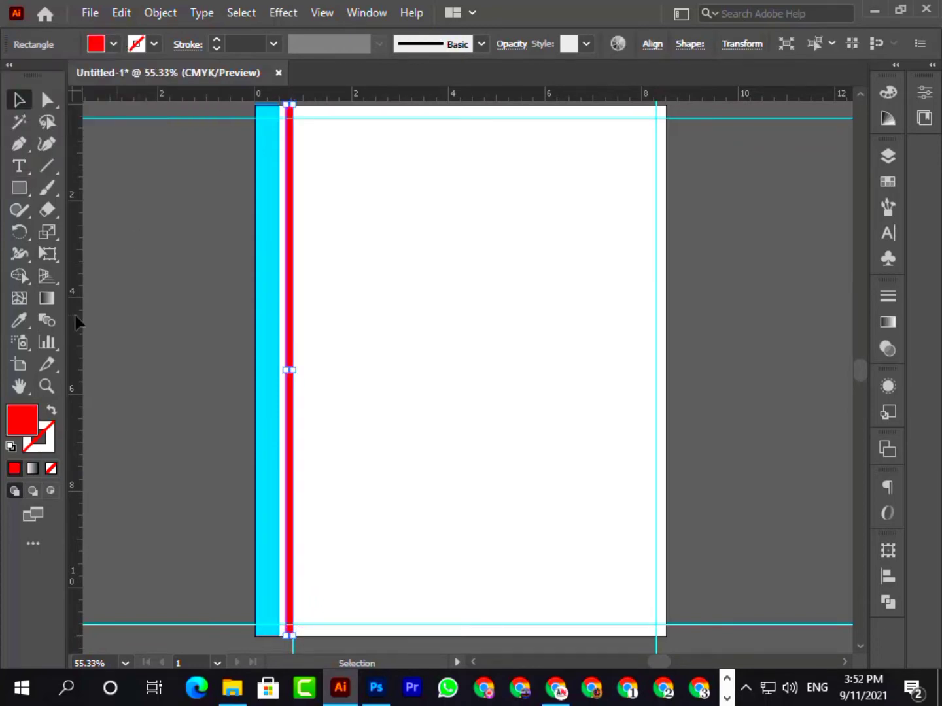
# Step: Nudge the red stripe closer to the cyan bar and align the left vertical guide with the stripe's outer edge
pyautogui.click(137, 316)
pyautogui.click(290, 410)
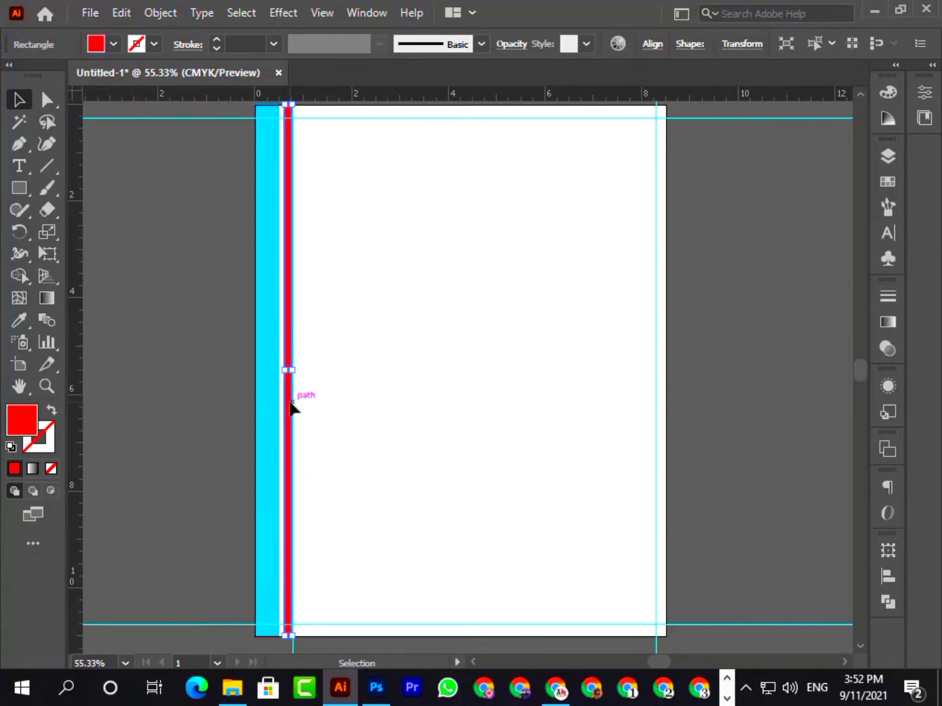
pyautogui.click(173, 371)
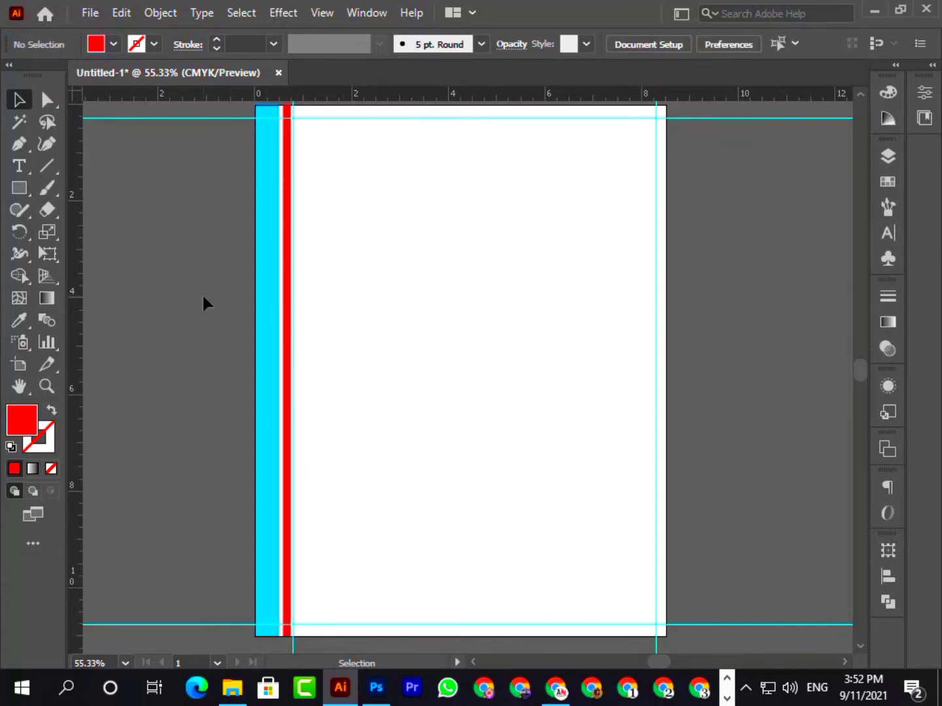
pyautogui.moveTo(294, 362); pyautogui.dragTo(292, 364)
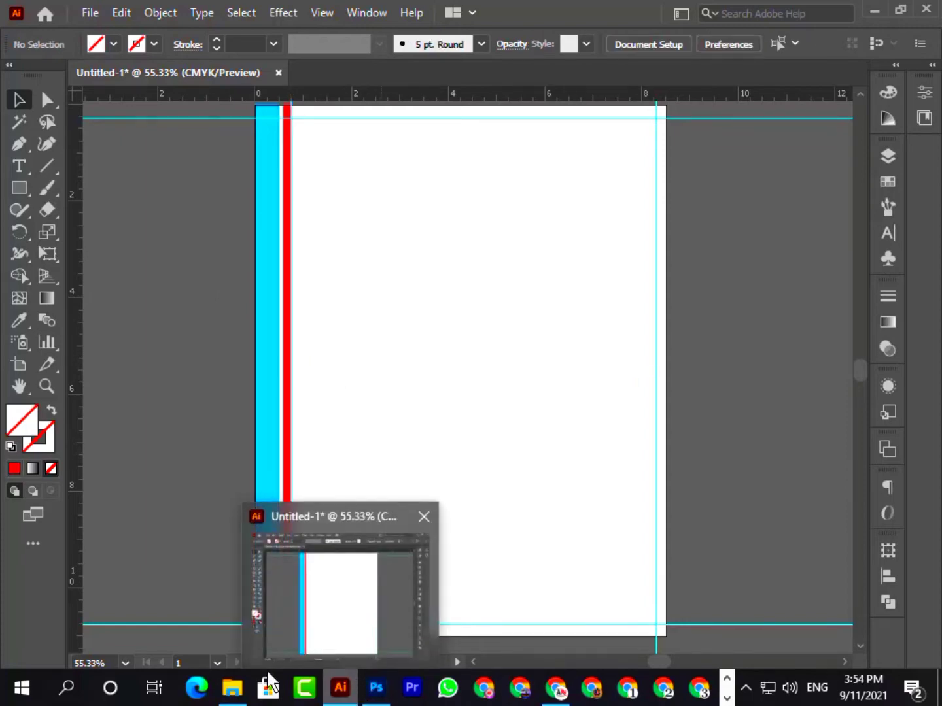
# Step: Open the Downloads folder in File Explorer and create a 1280 × 1280 px, 72 ppi document in Photoshop
pyautogui.click(233, 686)
pyautogui.click(72, 152)
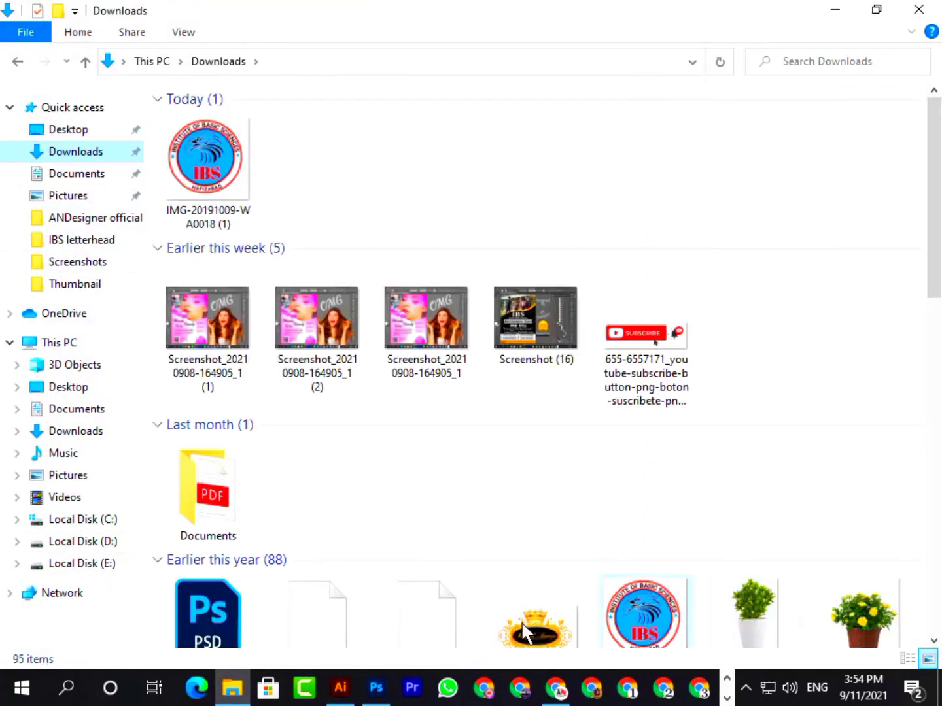
pyautogui.click(374, 687)
pyautogui.click(79, 203)
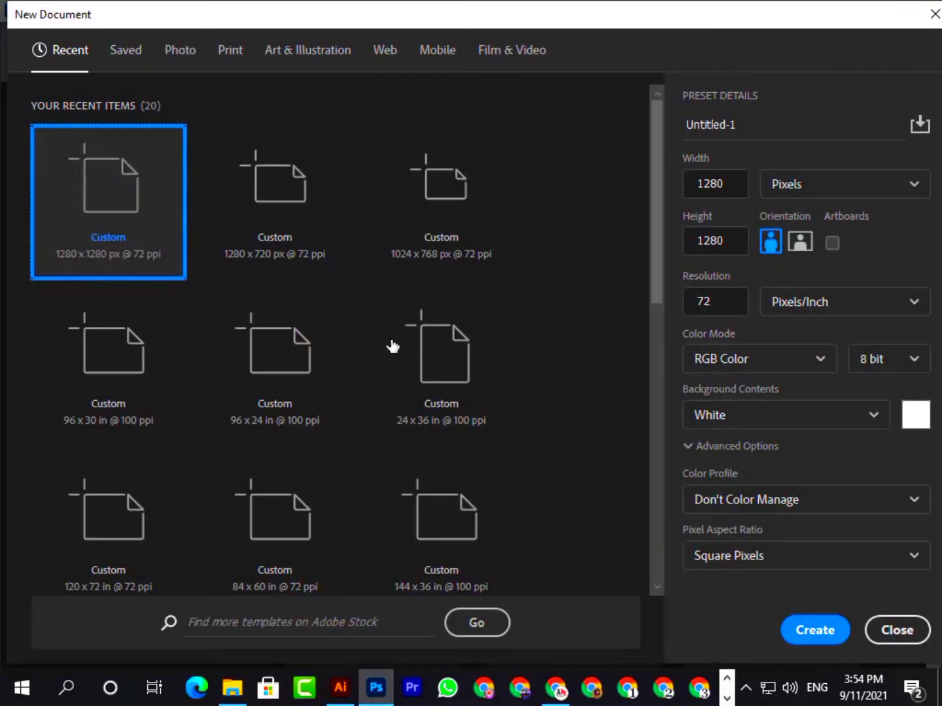
pyautogui.click(785, 630)
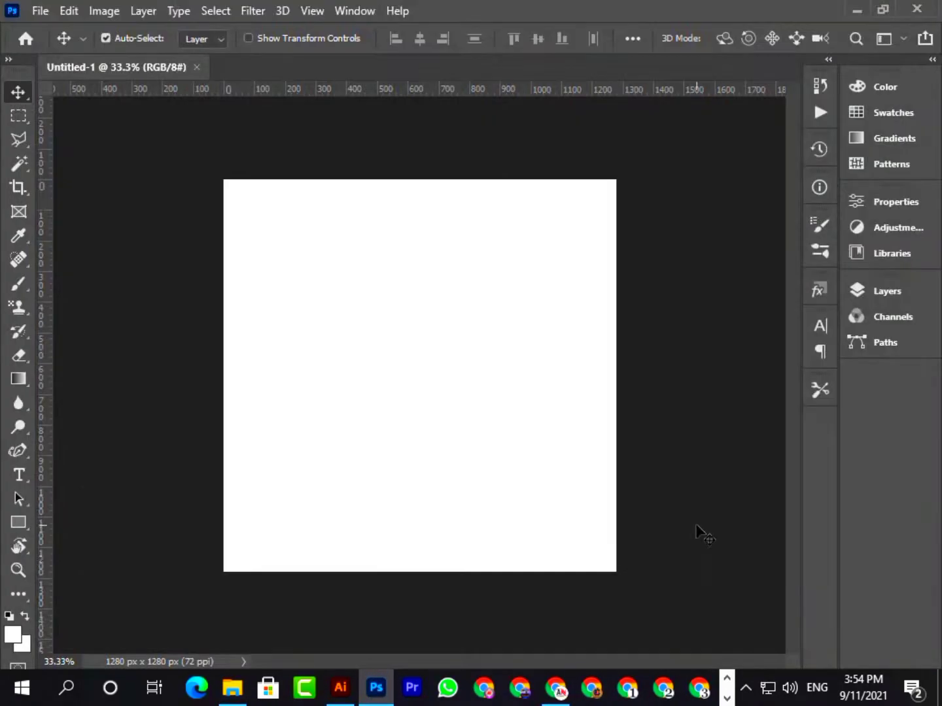
# Step: Place the logo image IMG-20191009-WA0018 (1) from Downloads on the canvas and rasterize its layer
pyautogui.click(233, 688)
pyautogui.moveTo(206, 163); pyautogui.dragTo(393, 427)
pyautogui.press('Return')
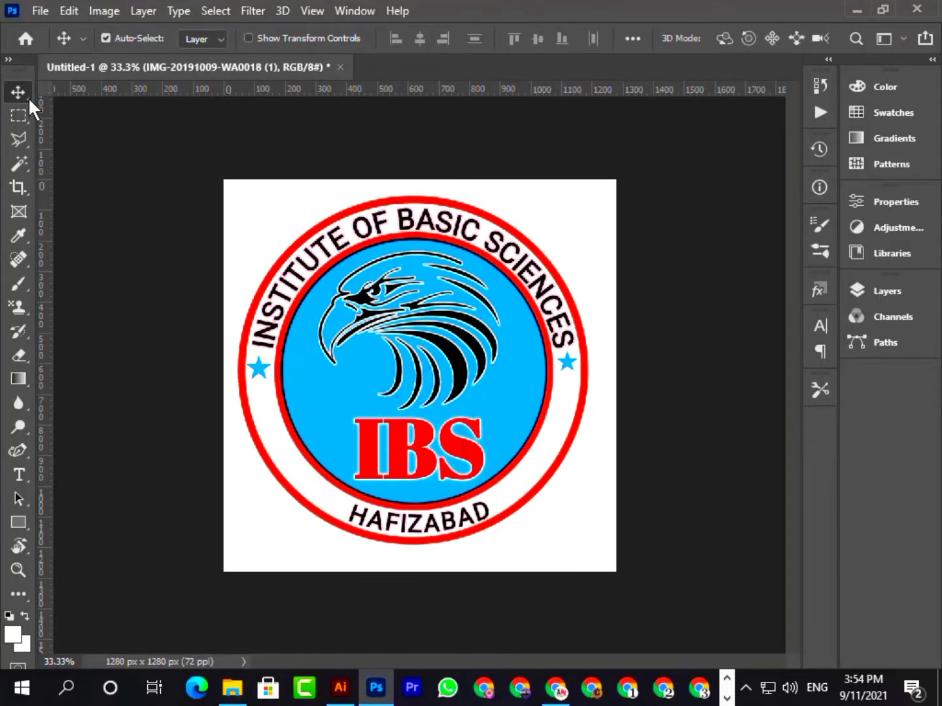
pyautogui.click(876, 293)
pyautogui.rightClick(761, 395)
pyautogui.click(647, 358)
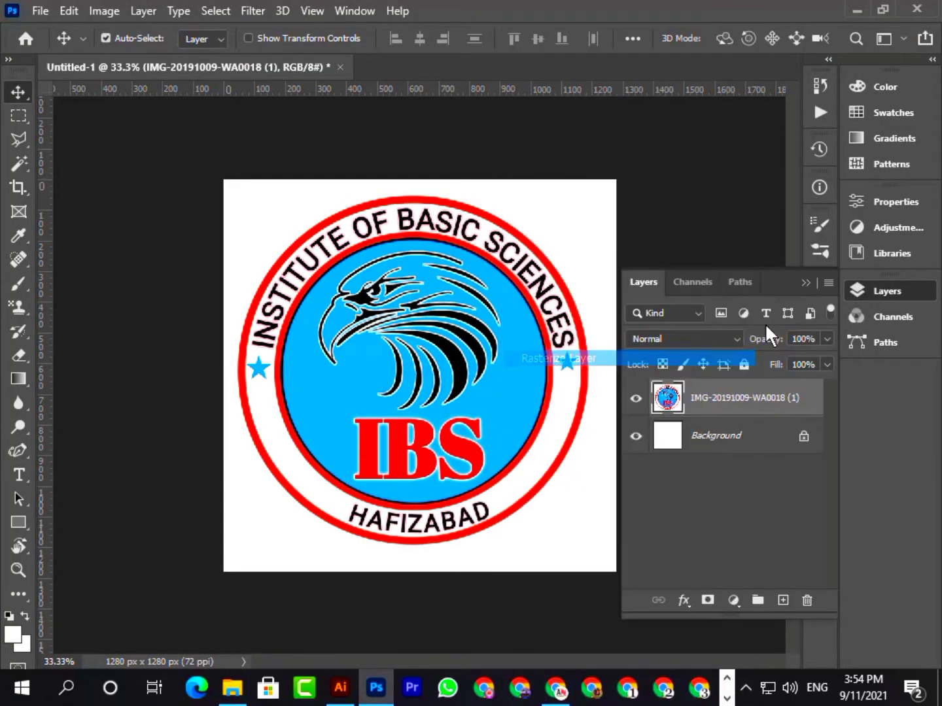
pyautogui.click(805, 282)
# Step: Delete the white area surrounding the circular logo using a Magic Wand selection, and clear the selection
pyautogui.click(18, 163)
pyautogui.click(250, 221)
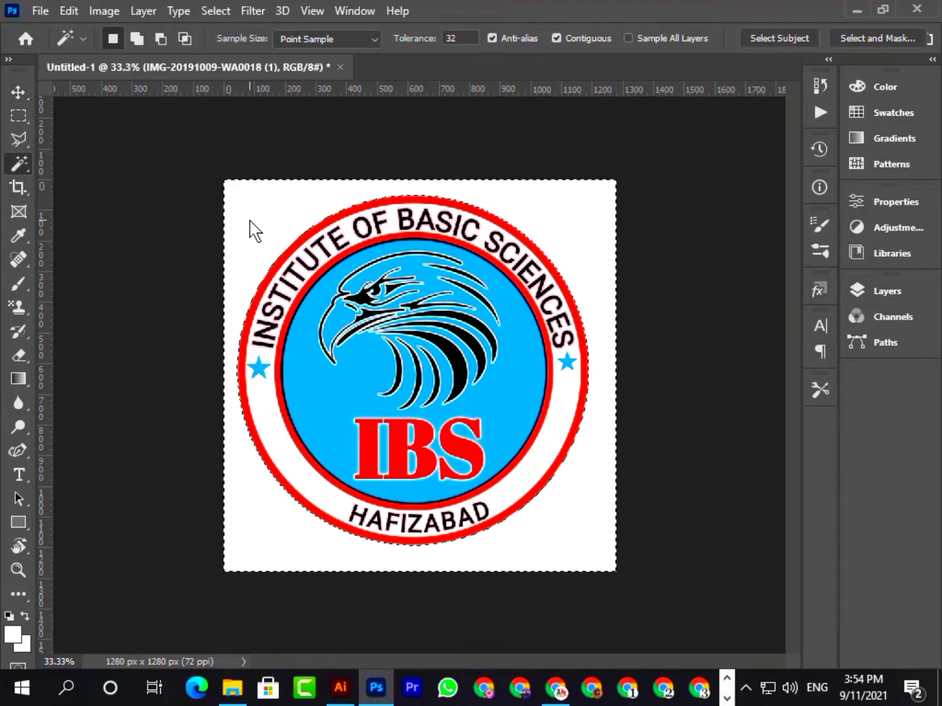
pyautogui.hotkey('ctrl', 'd')
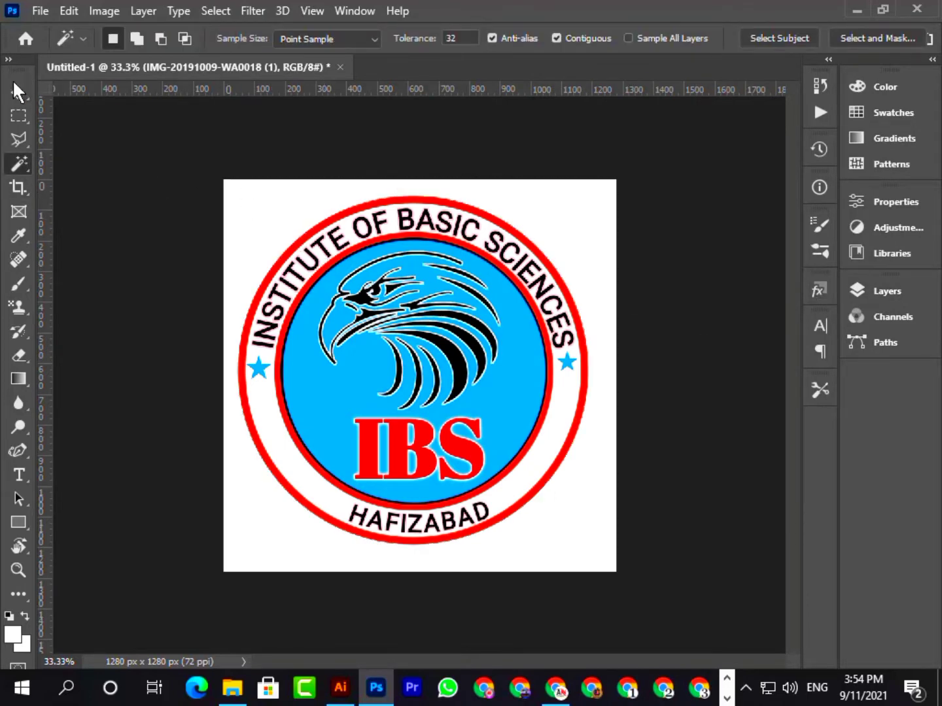
# Step: Unlock the white Background layer and delete it
pyautogui.click(18, 93)
pyautogui.click(904, 289)
pyautogui.click(773, 441)
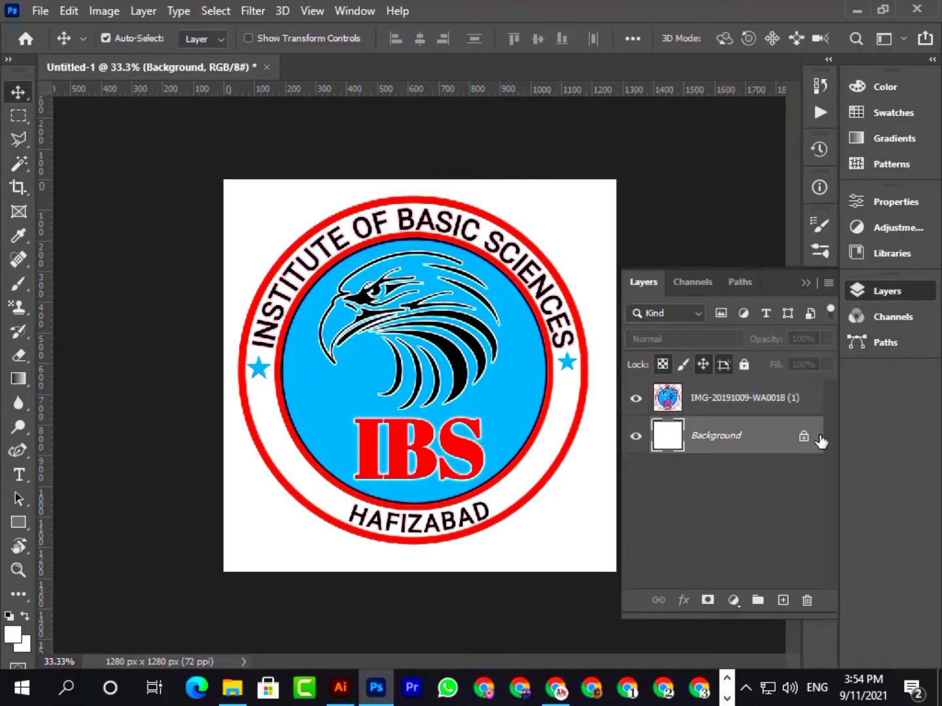
pyautogui.click(804, 436)
pyautogui.click(809, 602)
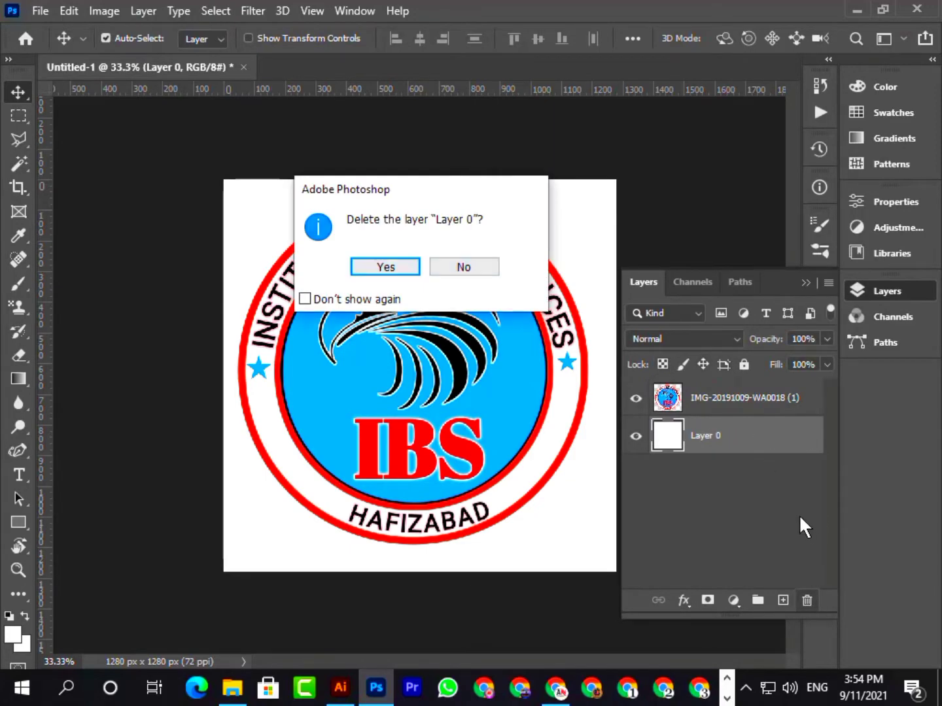
pyautogui.click(403, 268)
pyautogui.click(804, 283)
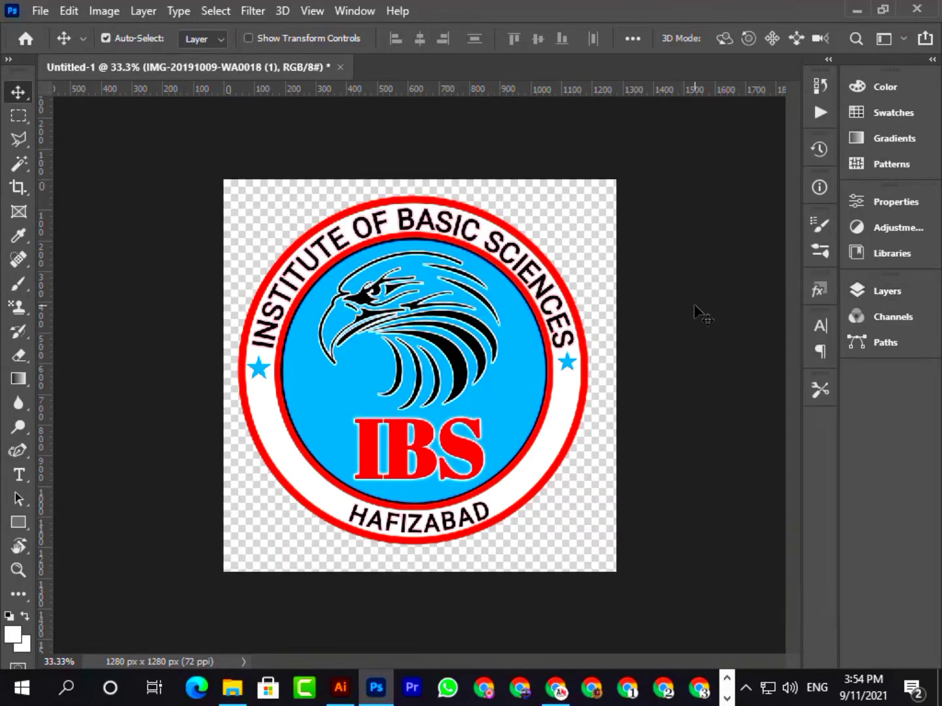
# Step: Start saving the logo to the IBS letterhead folder in PNG format
pyautogui.hotkey('ctrl', 's')
pyautogui.click(631, 505)
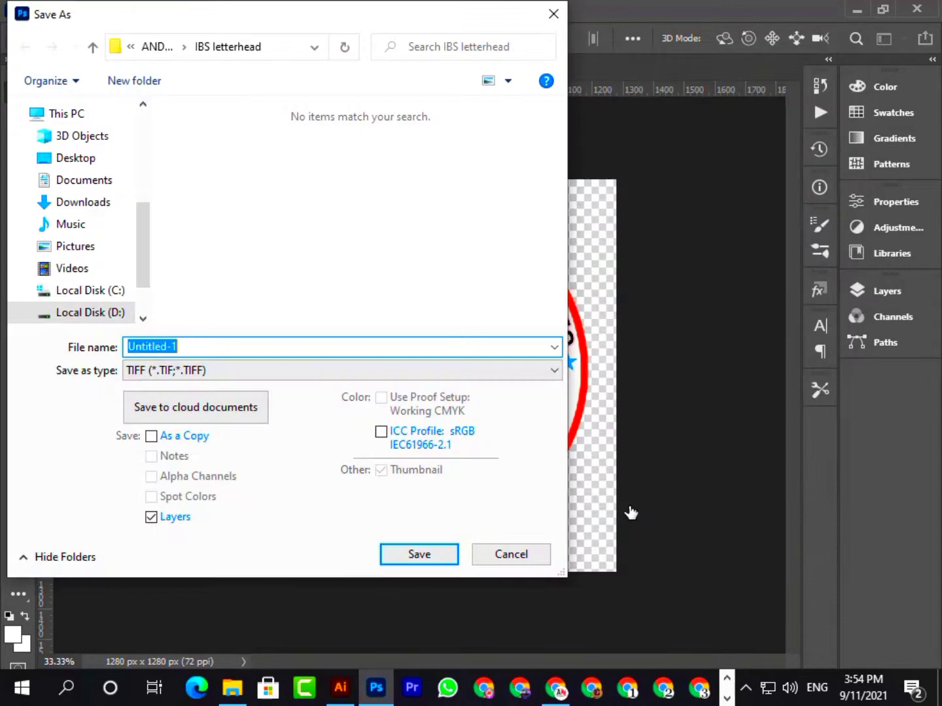
pyautogui.click(265, 378)
pyautogui.click(268, 624)
# Step: Name the file IBS LOGO PNG and save it with the default PNG options
pyautogui.click(173, 347)
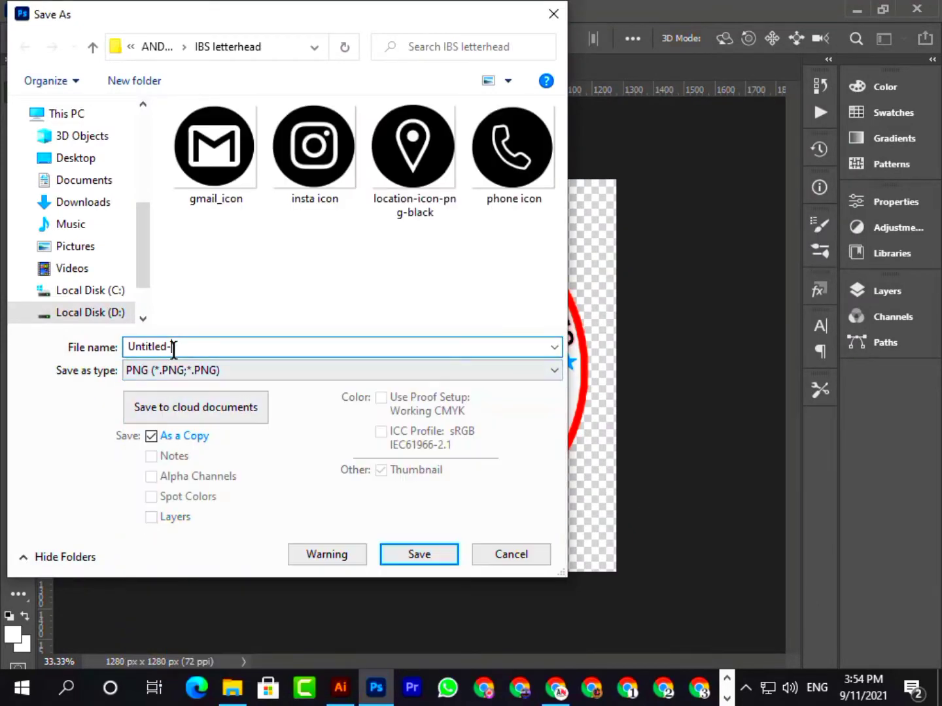
pyautogui.press('BackSpace')
pyautogui.press('BackSpace')
pyautogui.press('BackSpace')
pyautogui.press('BackSpace')
pyautogui.press('BackSpace')
pyautogui.rightClick(185, 345)
pyautogui.click(256, 423)
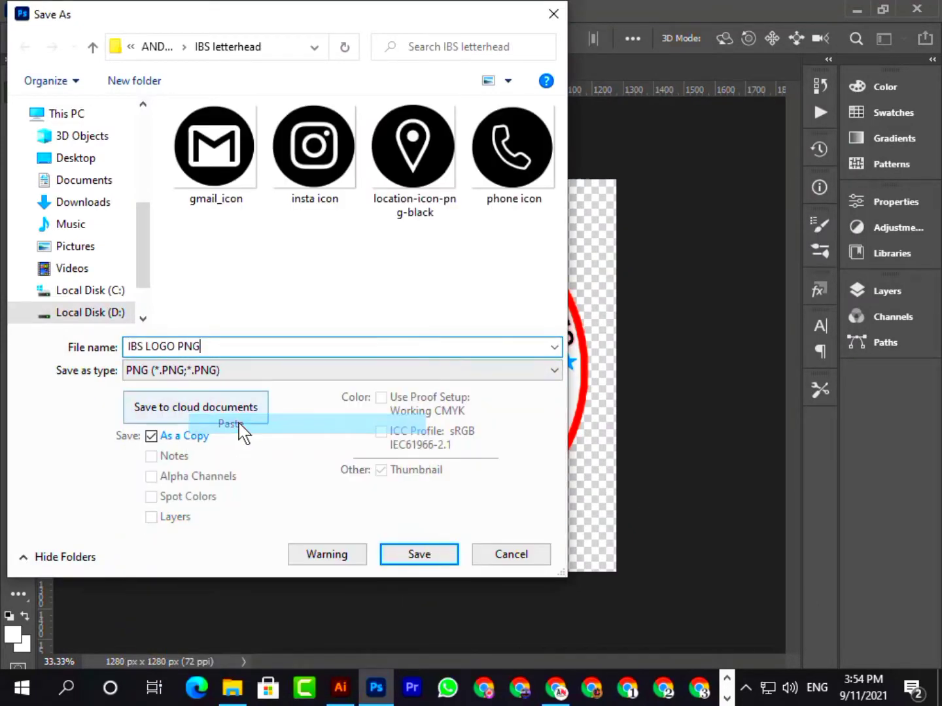
pyautogui.click(447, 560)
pyautogui.click(555, 194)
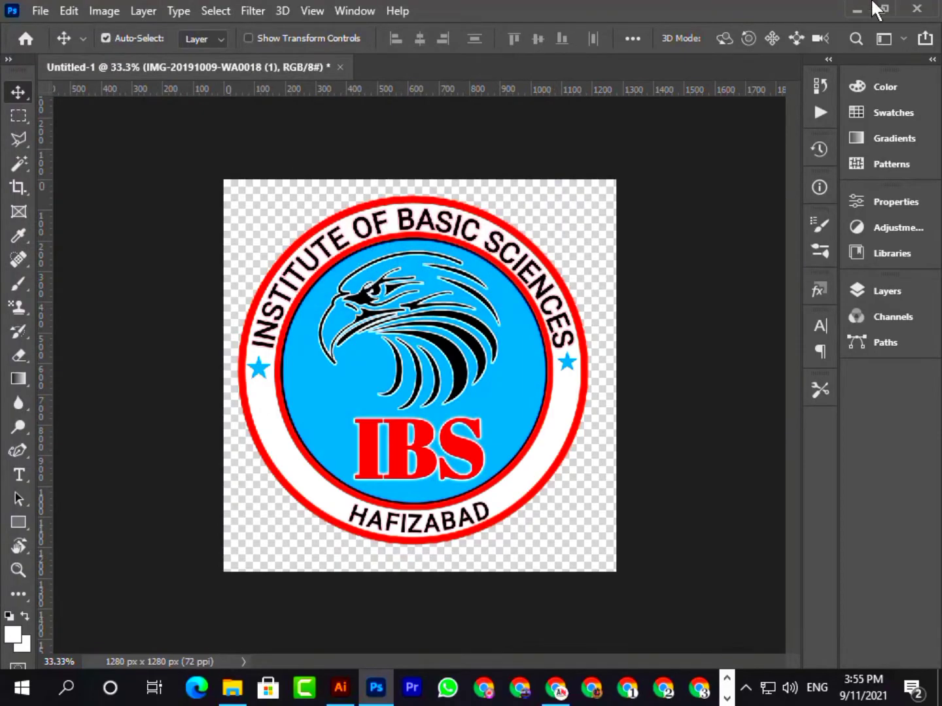
# Step: Place IBS LOGO PNG from the IBS letterhead folder into the Illustrator letterhead document
pyautogui.click(856, 10)
pyautogui.click(119, 253)
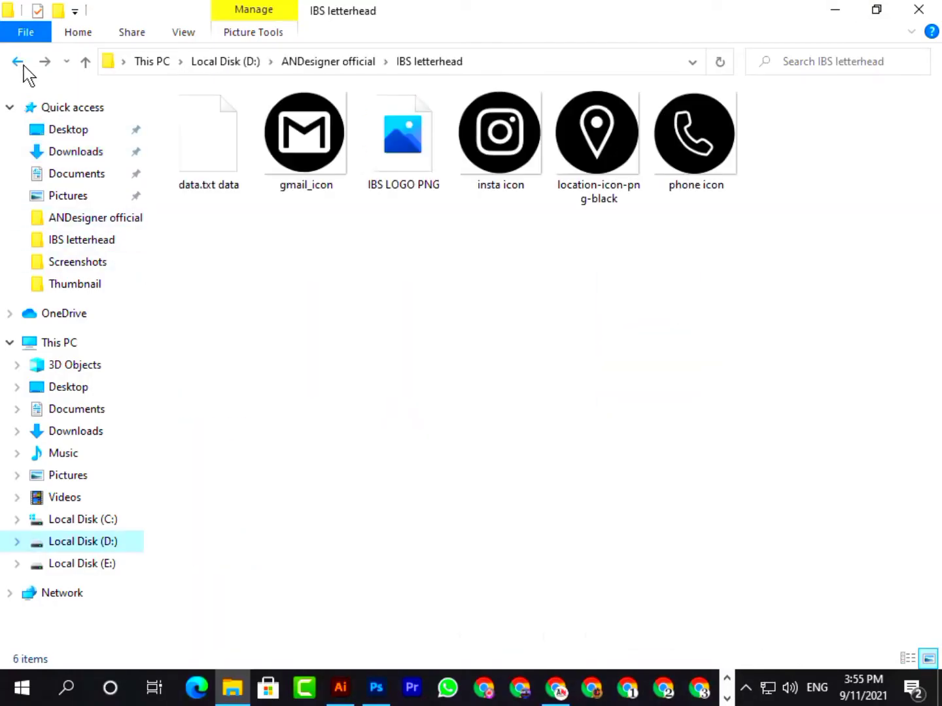
pyautogui.click(404, 172)
pyautogui.moveTo(403, 172); pyautogui.dragTo(375, 356)
pyautogui.scroll(-5, 404, 345)
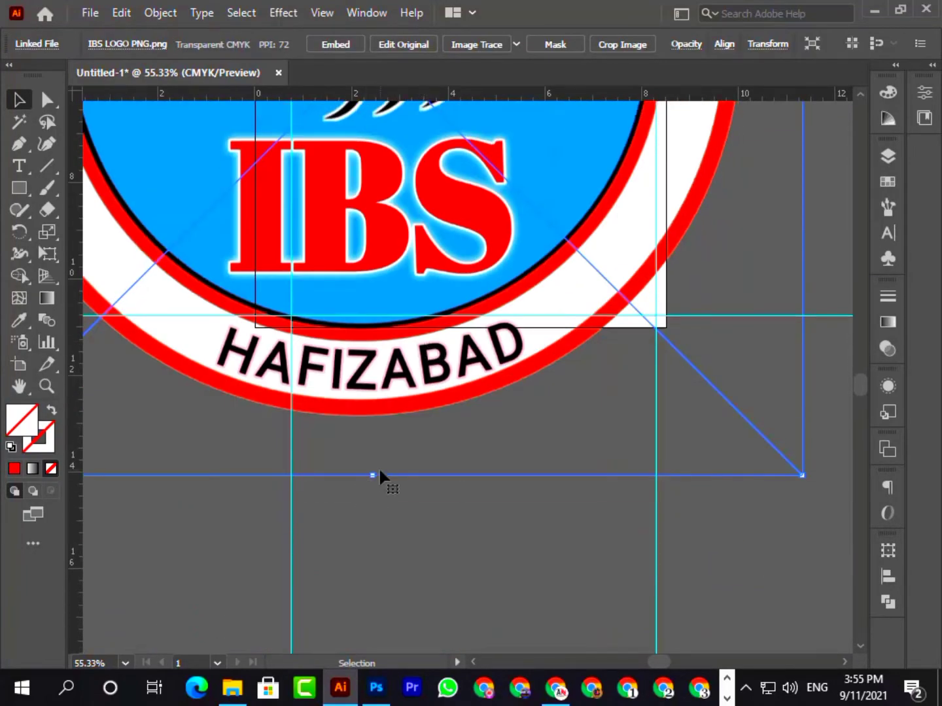
# Step: Scale the logo down to about 2 in wide and position it at the page's upper-left corner beside the red stripe
pyautogui.moveTo(376, 475); pyautogui.dragTo(377, 243)
pyautogui.scroll(5, 380, 315)
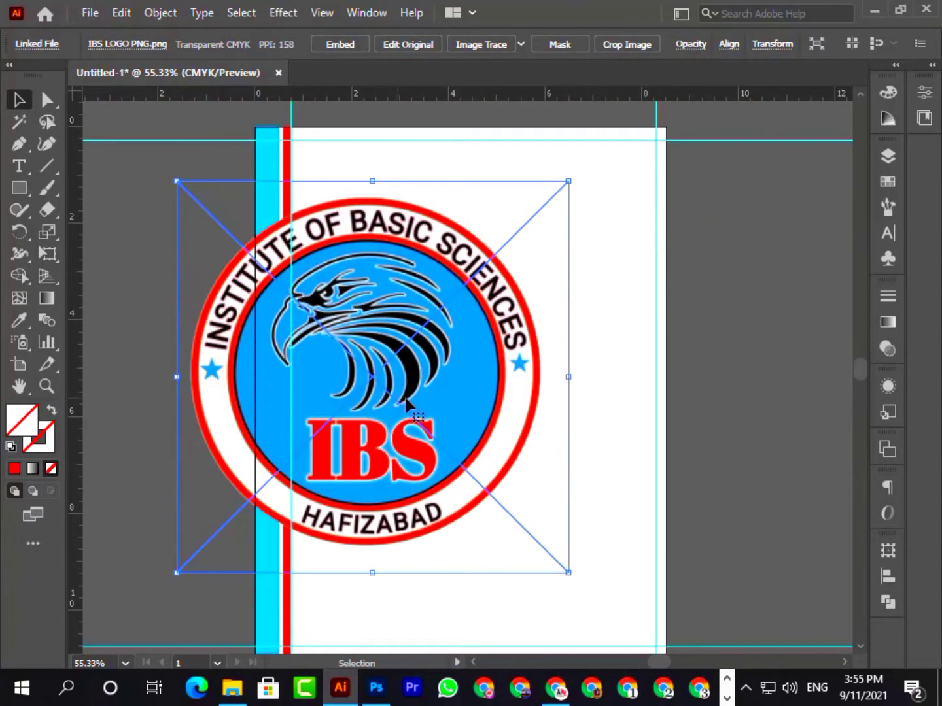
pyautogui.click(124, 664)
pyautogui.click(144, 651)
pyautogui.moveTo(380, 563); pyautogui.dragTo(400, 221)
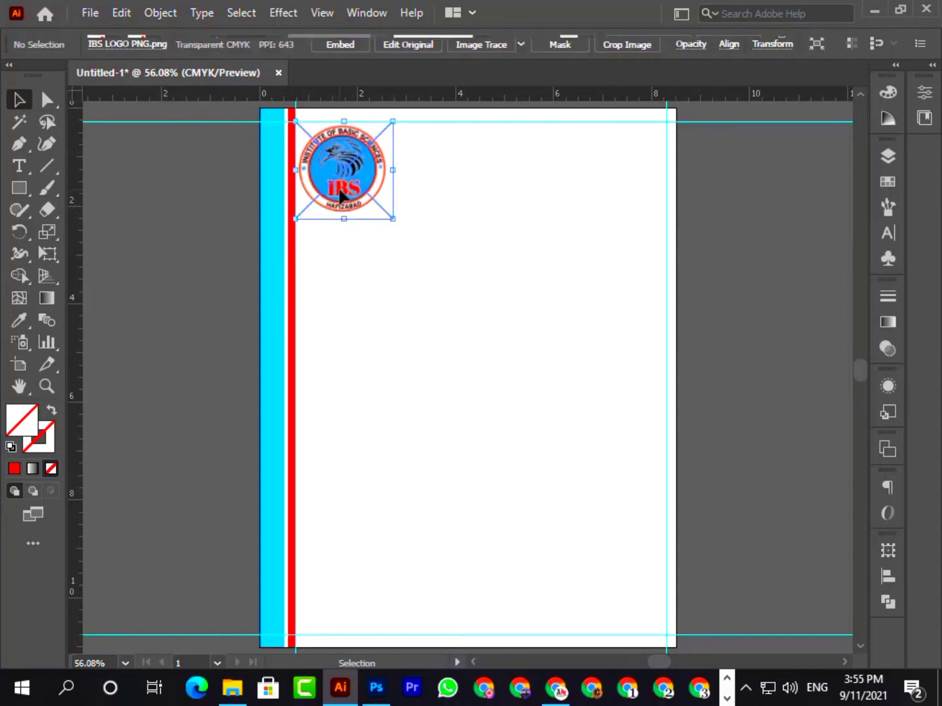
pyautogui.press('Up')
pyautogui.press('Up')
pyautogui.press('Up')
pyautogui.press('Up')
pyautogui.press('Up')
pyautogui.click(195, 256)
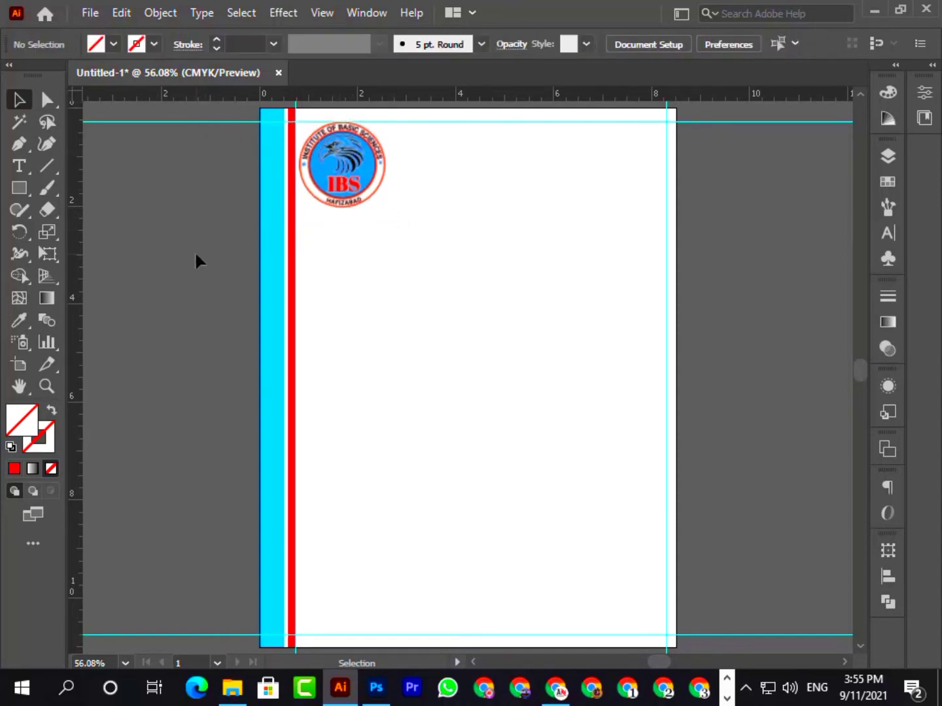
# Step: Move the top horizontal guide up slightly and nudge the logo up toward it
pyautogui.moveTo(483, 121); pyautogui.dragTo(480, 117)
pyautogui.click(344, 179)
pyautogui.press('Up')
pyautogui.press('Up')
pyautogui.click(200, 336)
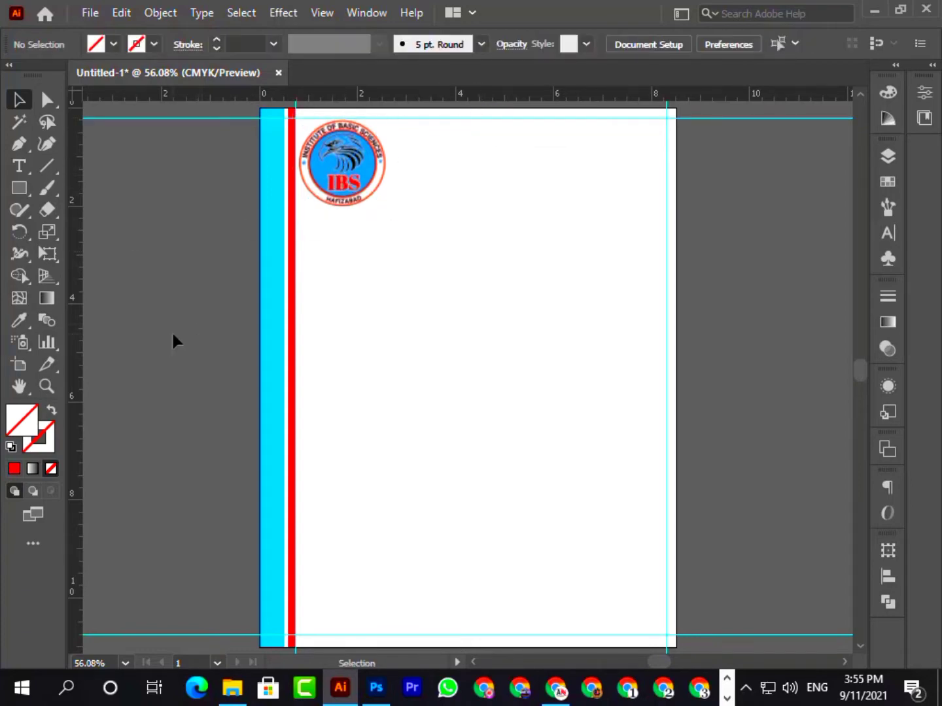
# Step: Draw a straight horizontal line with the Pen tool from the small logo's lower-right edge to the right vertical guide
pyautogui.click(24, 140)
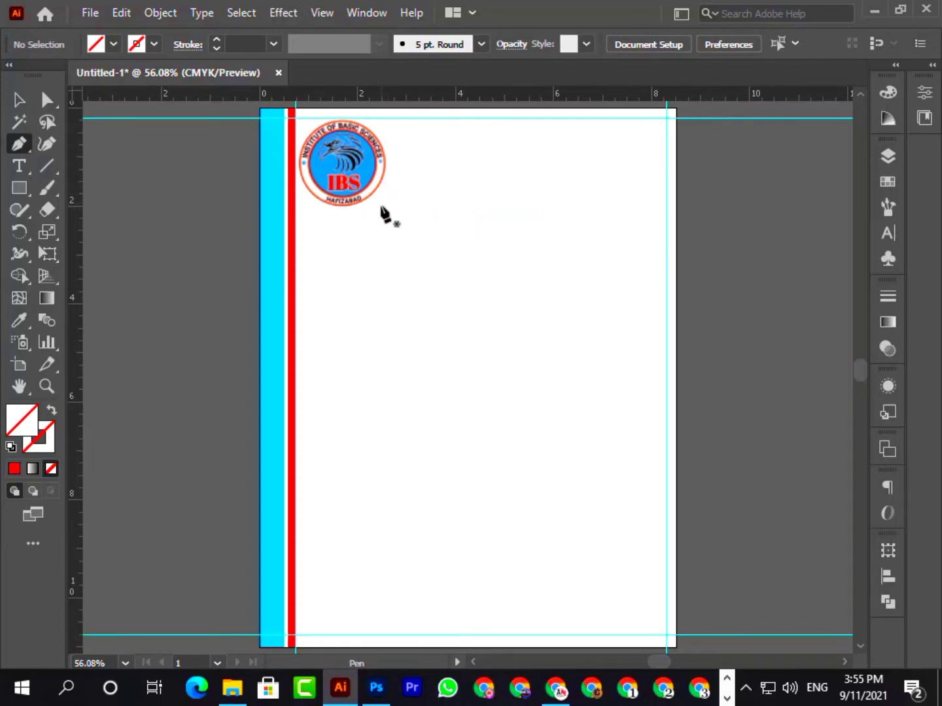
pyautogui.click(381, 196)
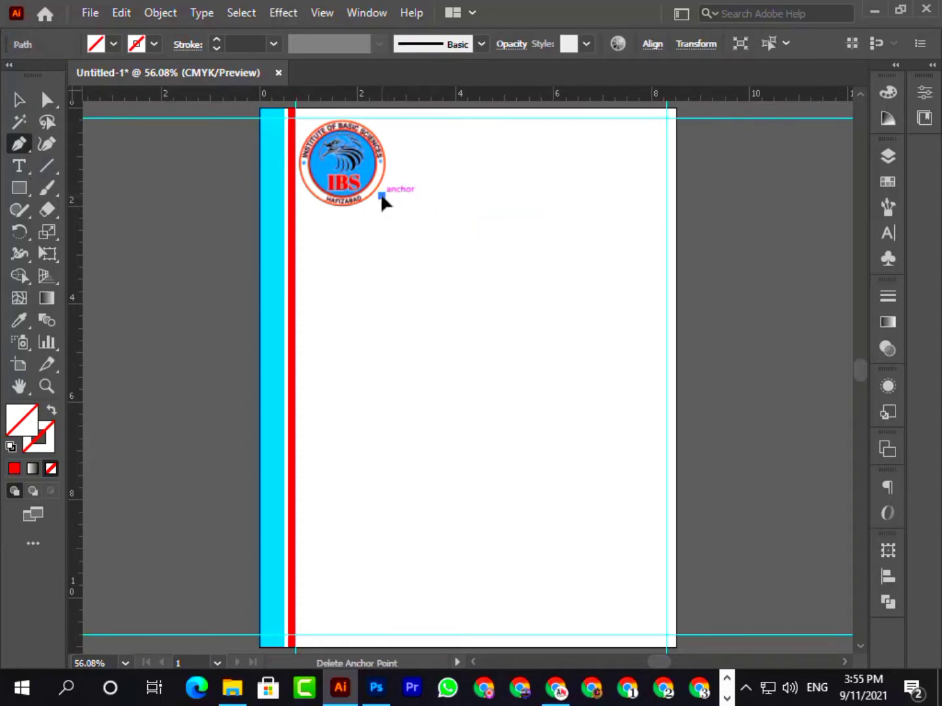
pyautogui.click(665, 196)
pyautogui.press('v')
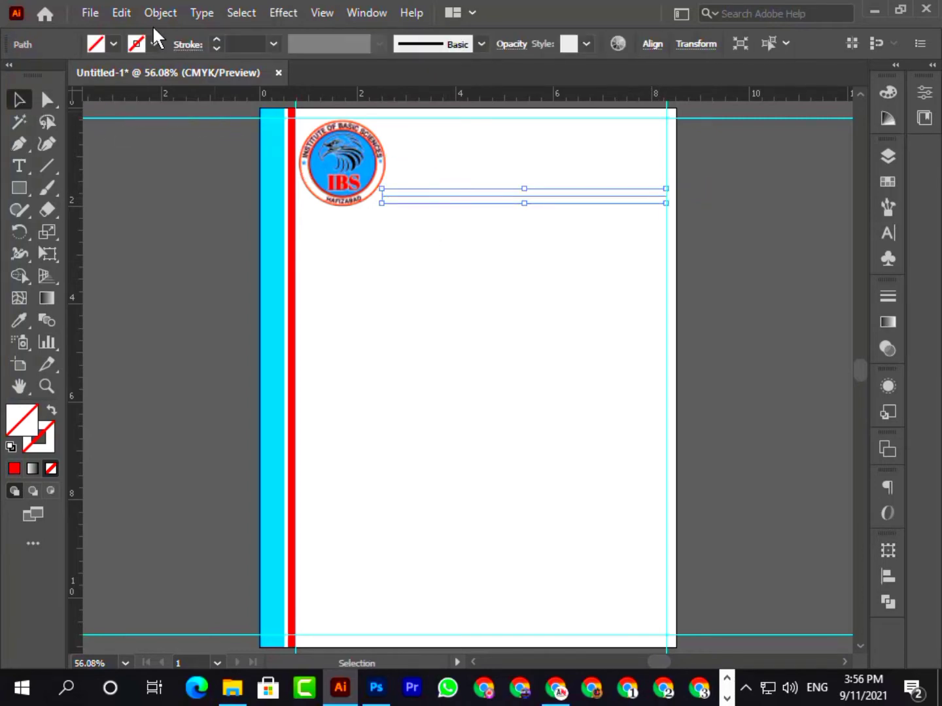
# Step: Give the header line a black 1 pt stroke
pyautogui.click(154, 44)
pyautogui.click(51, 75)
pyautogui.click(227, 280)
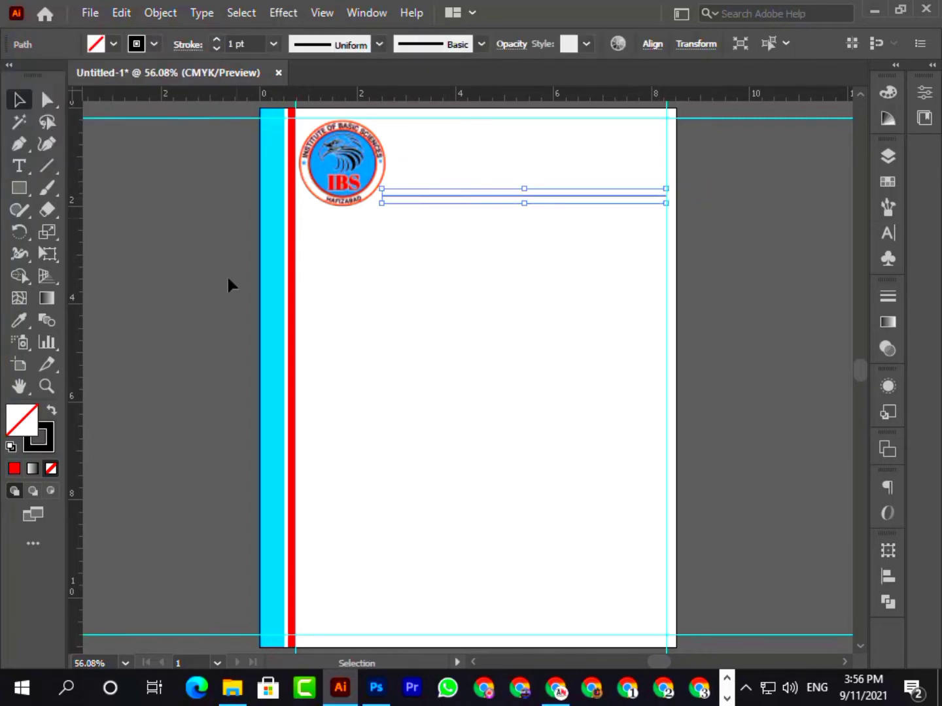
pyautogui.click(223, 281)
pyautogui.click(538, 195)
pyautogui.click(185, 288)
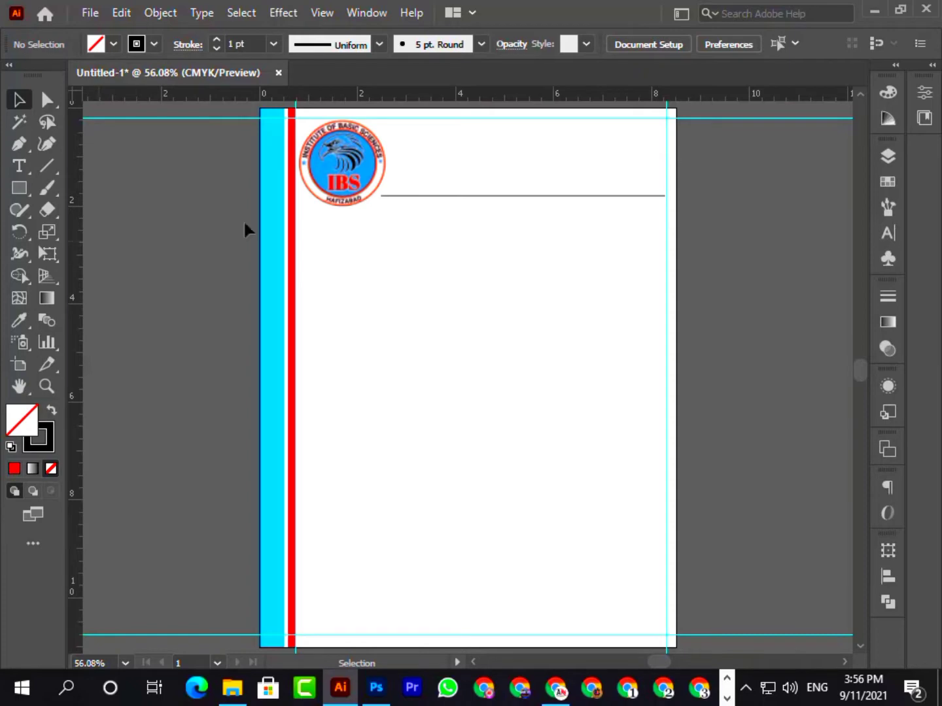
# Step: Duplicate the logo, enlarge the copy to about 6.8 in wide below the header line, and centre it horizontally on the artboard
pyautogui.moveTo(342, 188); pyautogui.dragTo(505, 557)
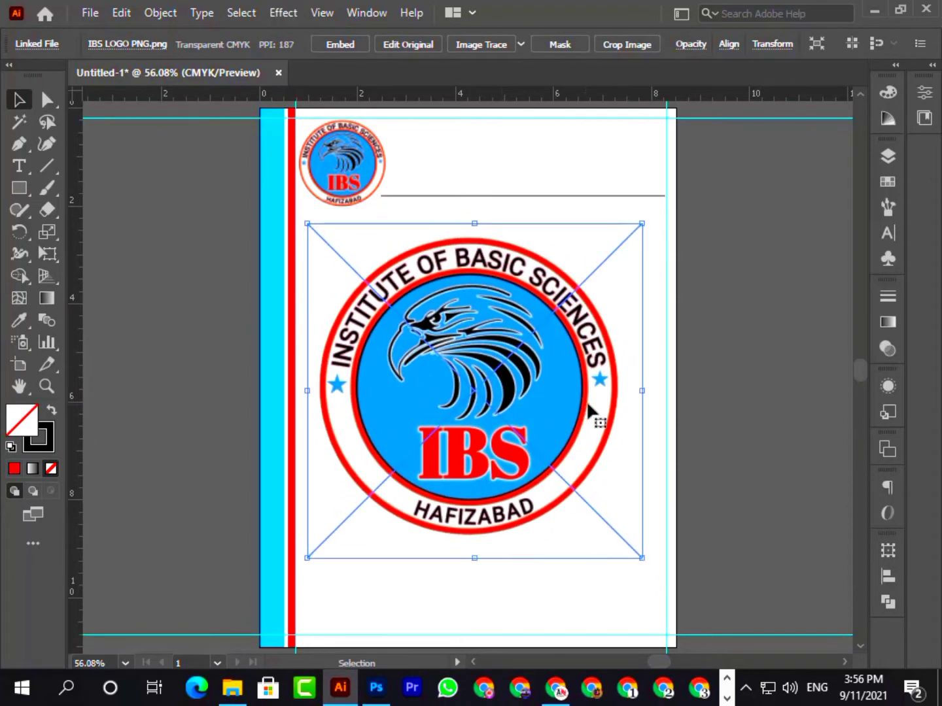
pyautogui.click(727, 43)
pyautogui.click(577, 95)
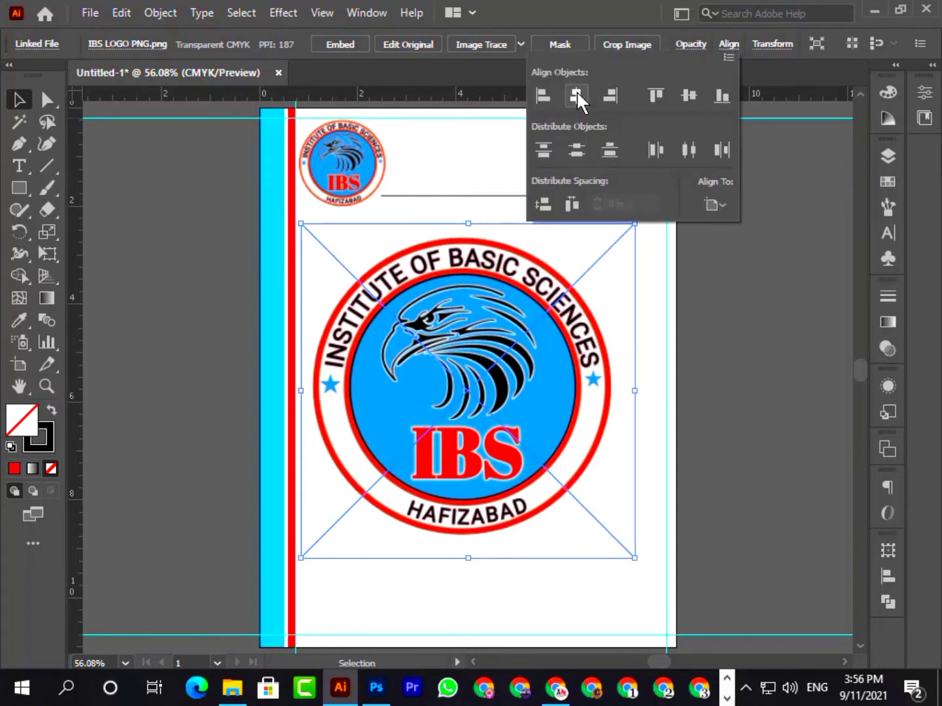
pyautogui.click(16, 100)
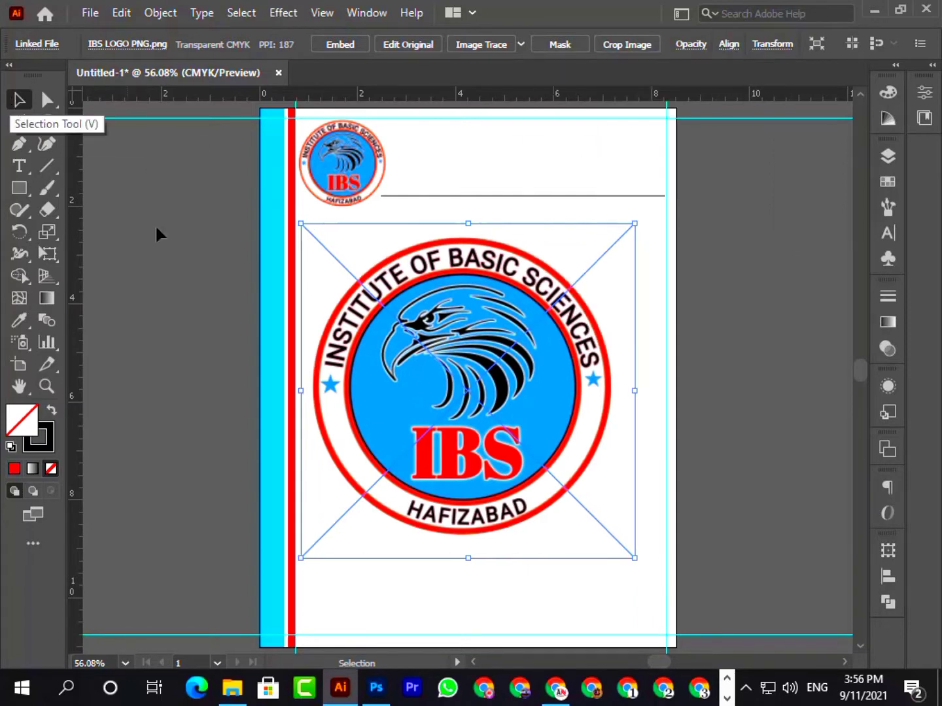
pyautogui.click(156, 227)
# Step: Lower the large logo's opacity in stages through 30% and 20% down to 10%
pyautogui.click(451, 334)
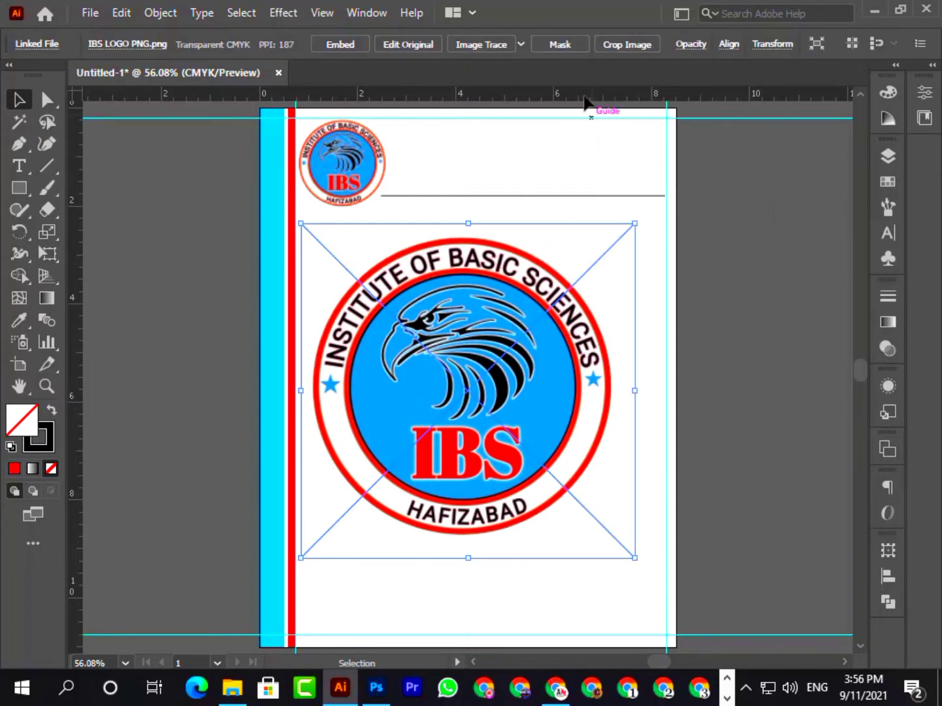
pyautogui.click(689, 44)
pyautogui.write('56.0')
pyautogui.press('Return')
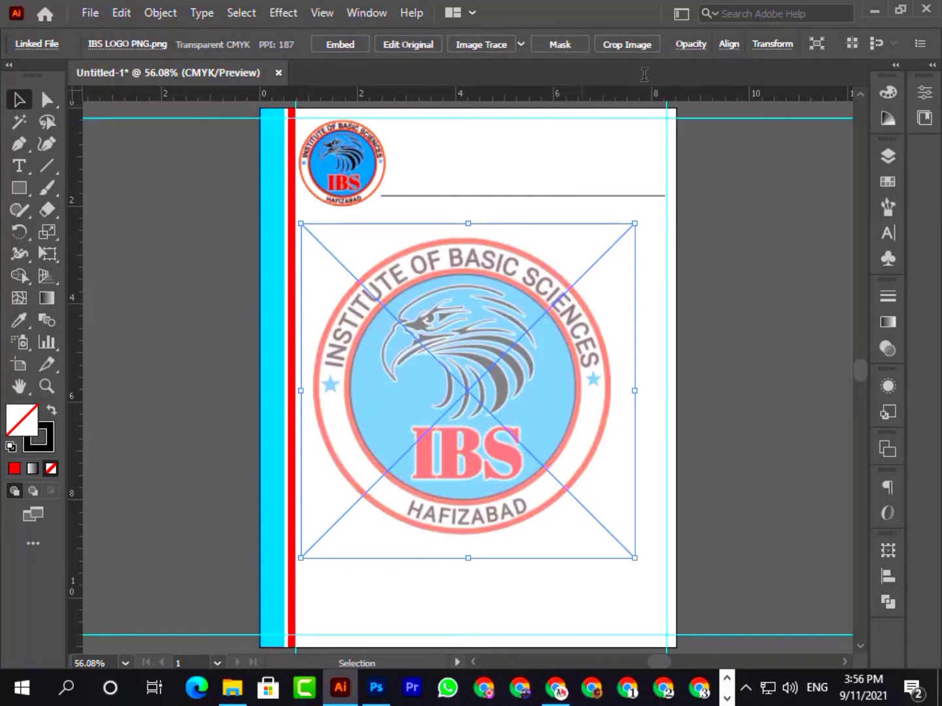
pyautogui.click(690, 46)
pyautogui.write('30')
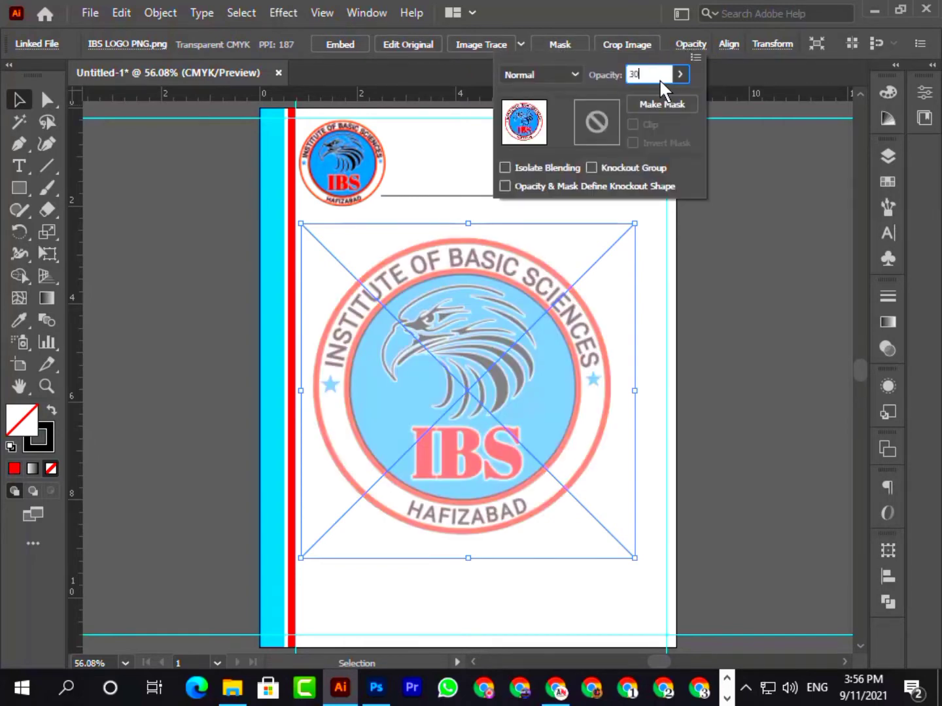
pyautogui.press('Return')
pyautogui.click(688, 45)
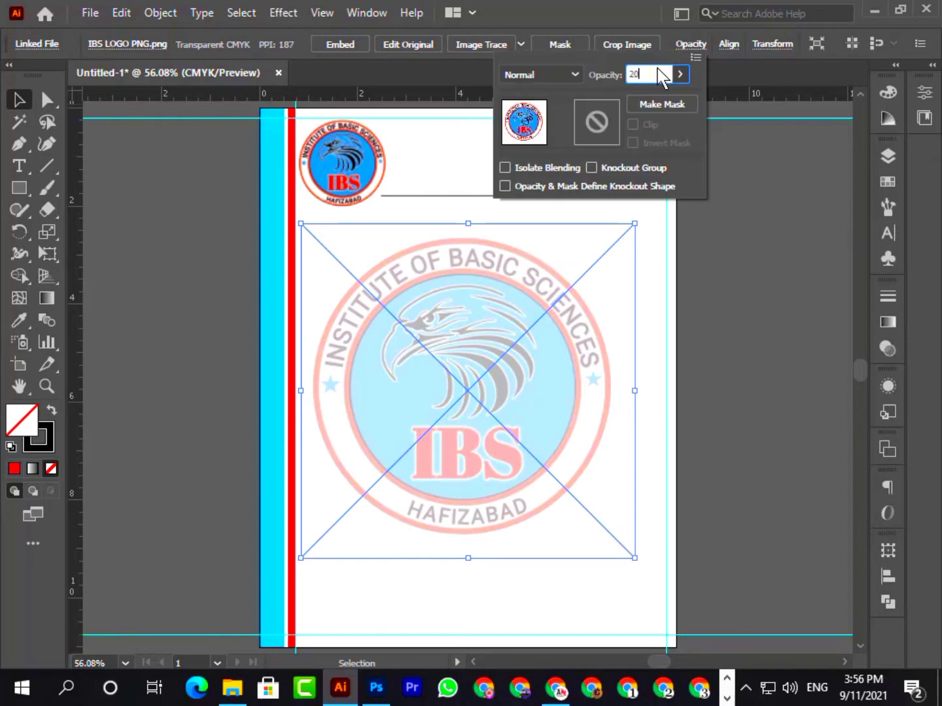
pyautogui.press('Return')
pyautogui.click(698, 44)
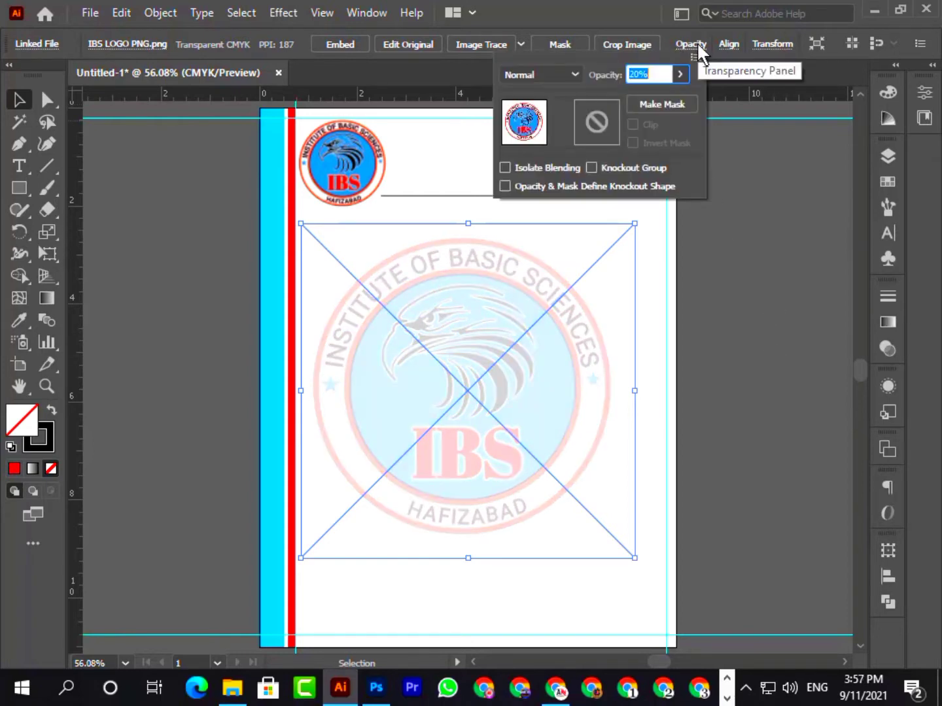
pyautogui.write('10')
pyautogui.press('Return')
pyautogui.click(706, 343)
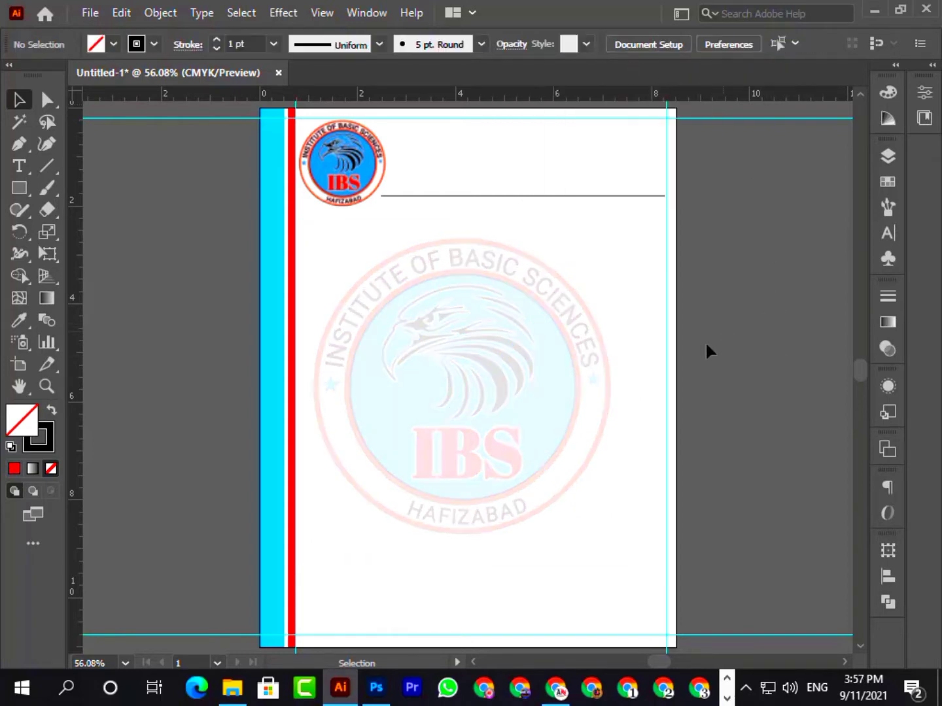
# Step: Move the faded logo slightly right so it sits centred between the red stripe and the right guide
pyautogui.moveTo(479, 397); pyautogui.dragTo(491, 398)
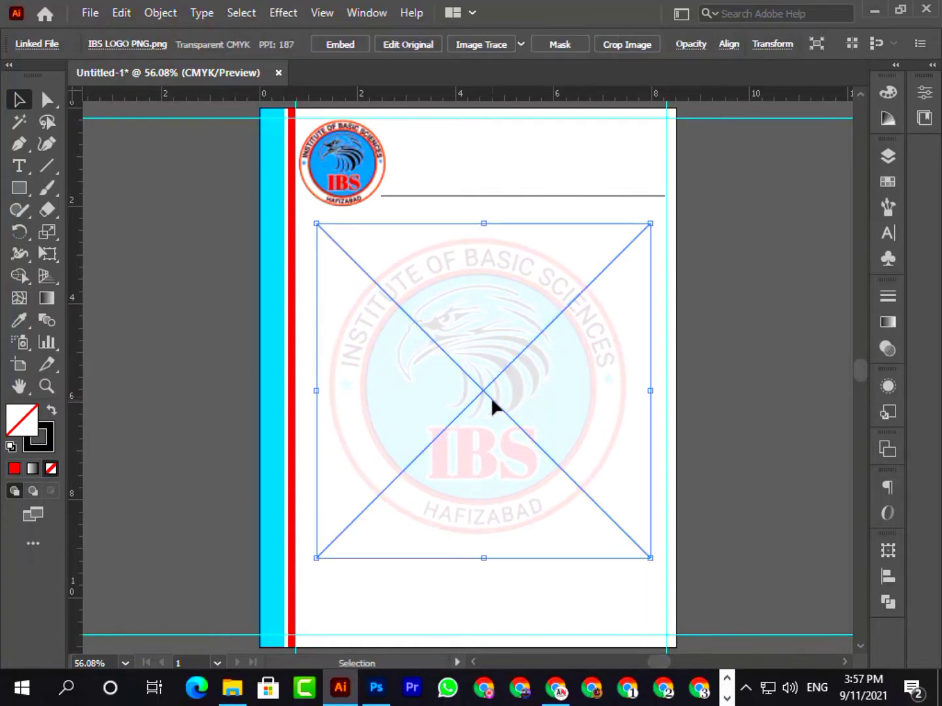
pyautogui.click(772, 368)
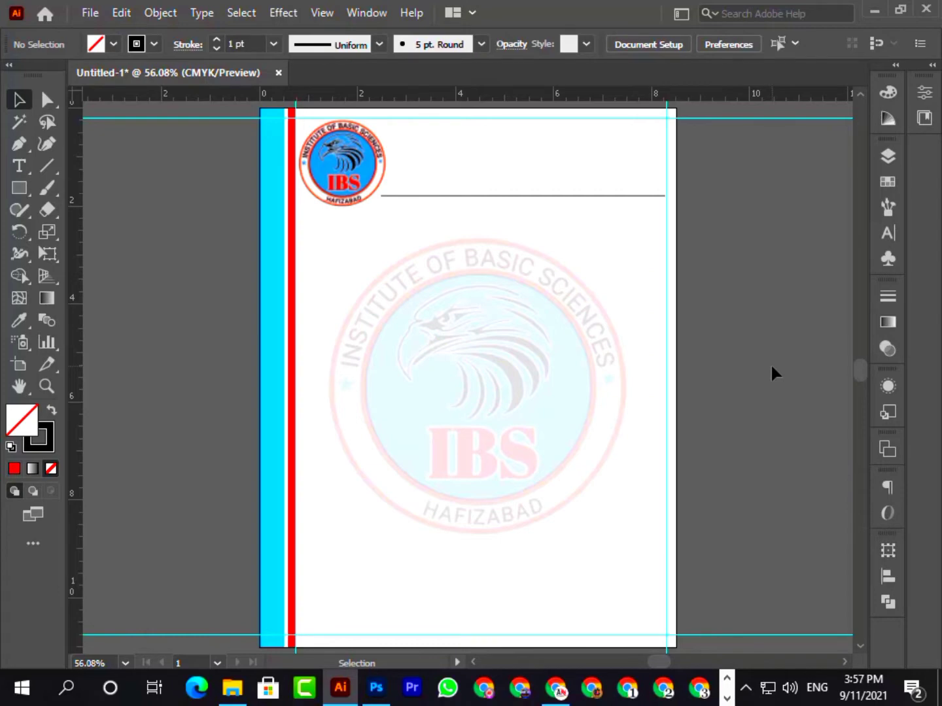
# Step: Open data.txt data from the IBS letterhead folder in Notepad and copy its "Ref No:" line
pyautogui.click(240, 695)
pyautogui.doubleClick(216, 132)
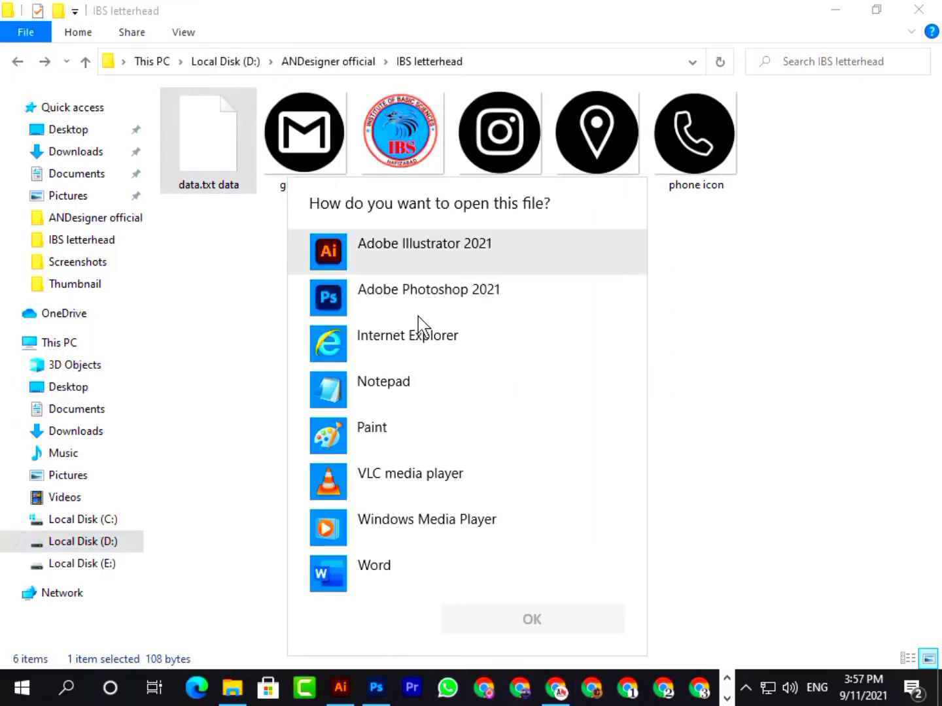
pyautogui.click(433, 389)
pyautogui.click(555, 618)
pyautogui.moveTo(254, 223); pyautogui.dragTo(330, 227)
pyautogui.moveTo(137, 263); pyautogui.dragTo(82, 259)
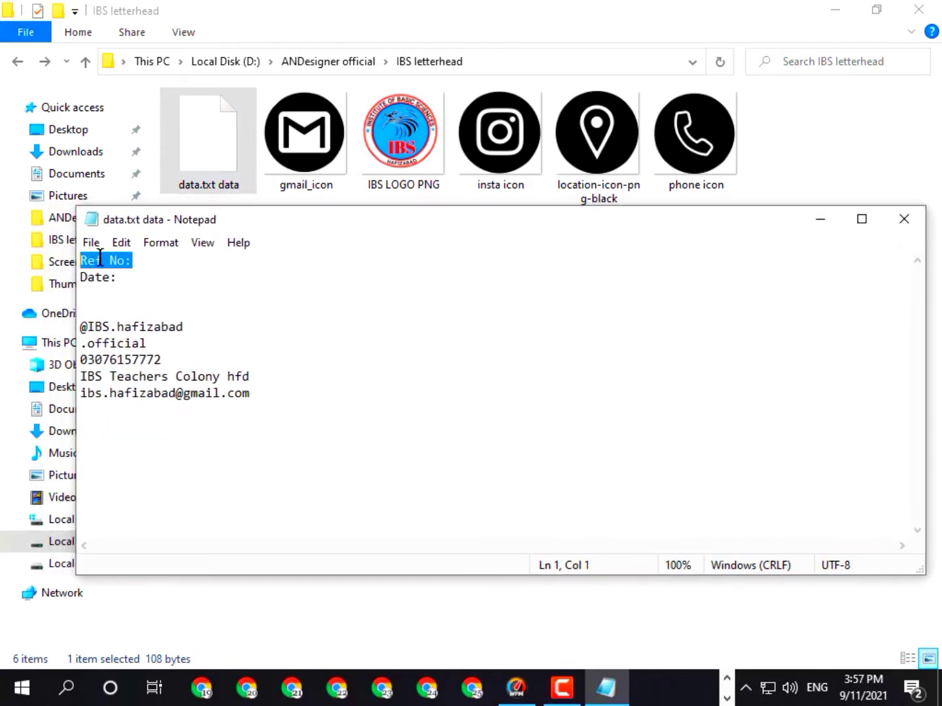
pyautogui.click(820, 219)
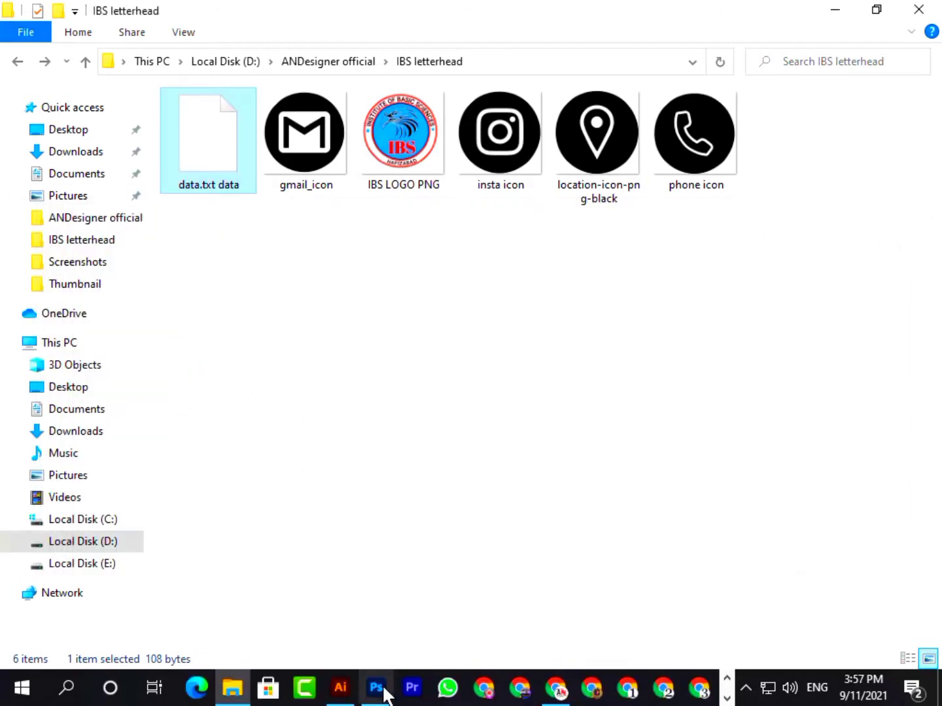
# Step: Switch back to Illustrator and embed the large faded logo image in the document
pyautogui.click(340, 687)
pyautogui.press('t')
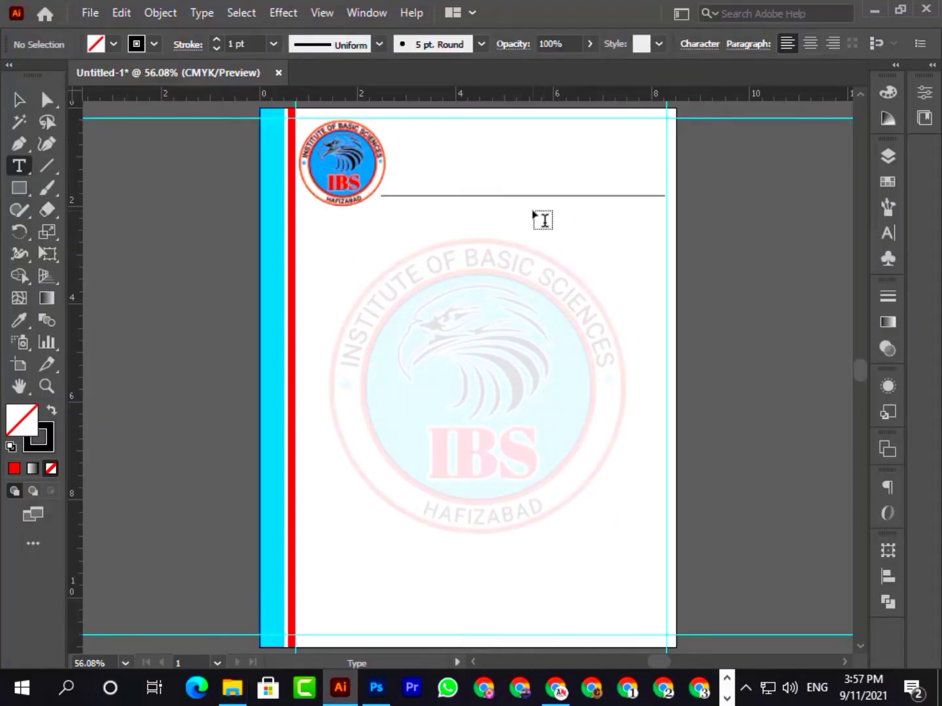
pyautogui.click(19, 99)
pyautogui.click(364, 278)
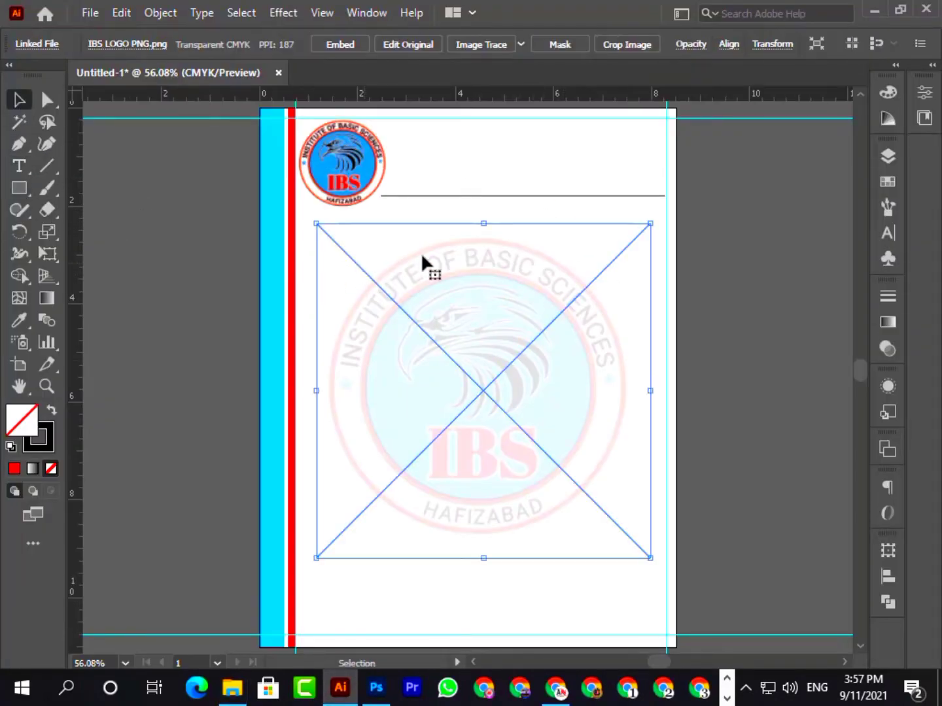
pyautogui.click(333, 45)
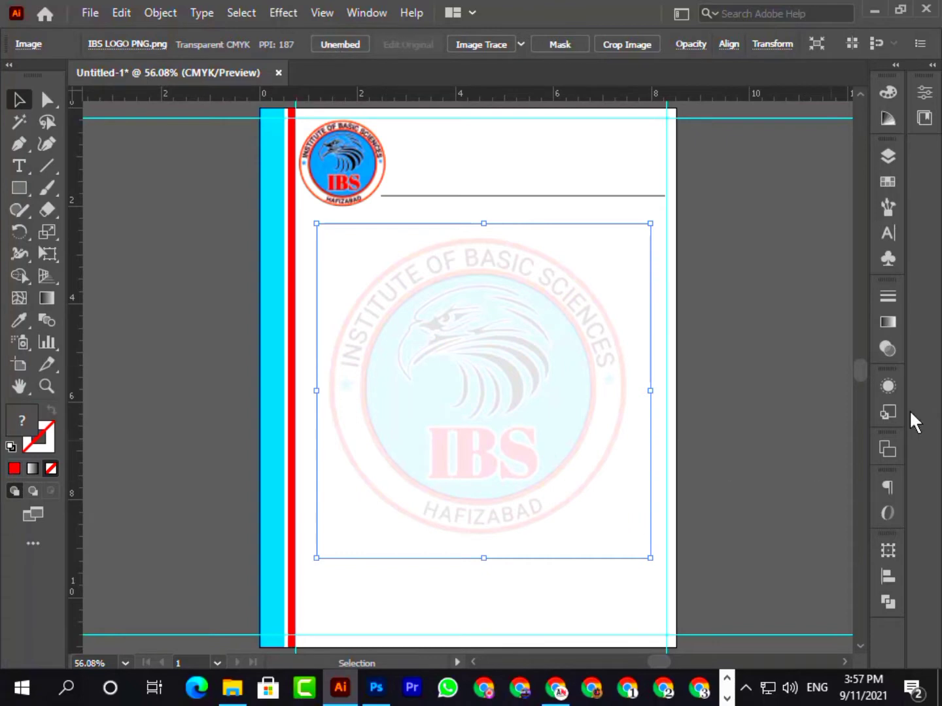
# Step: Lock the line, both logos, both stripes and all four guides inside Layer 1
pyautogui.click(887, 156)
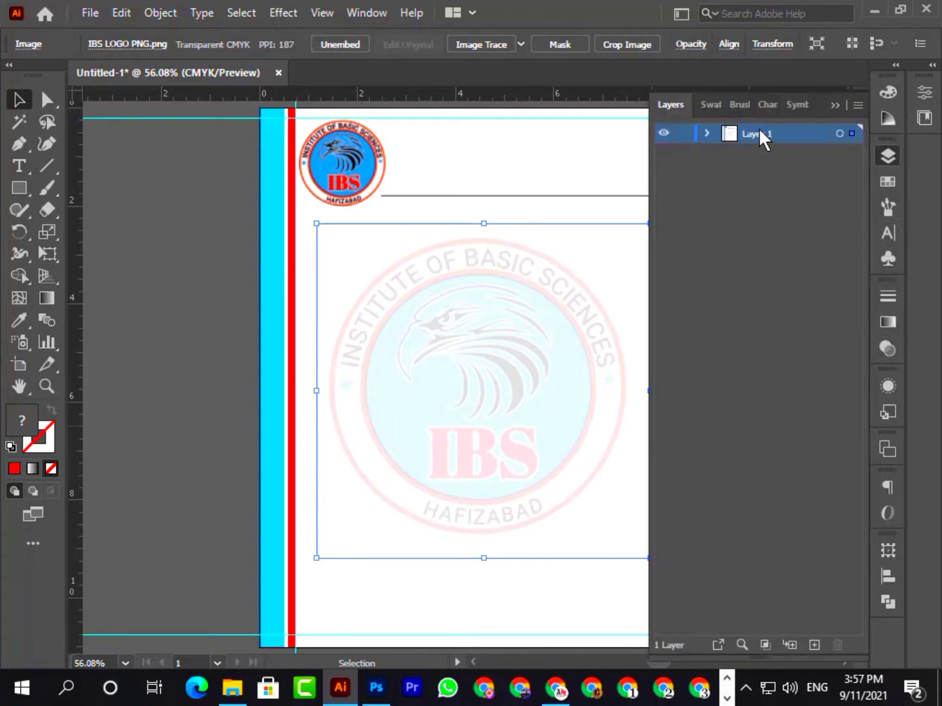
pyautogui.click(706, 133)
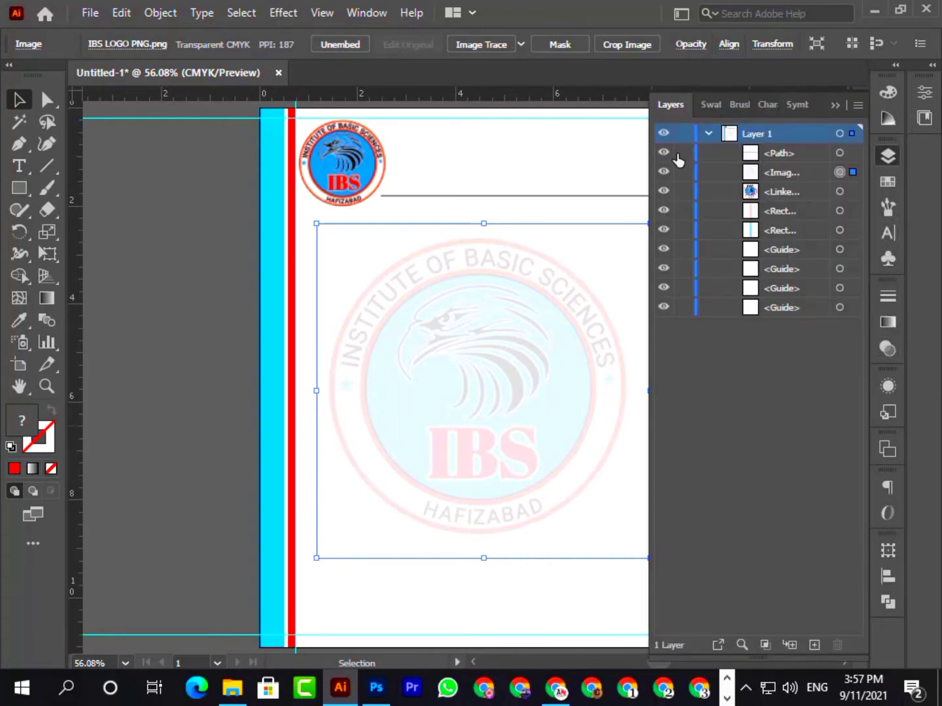
pyautogui.moveTo(678, 160); pyautogui.dragTo(684, 255)
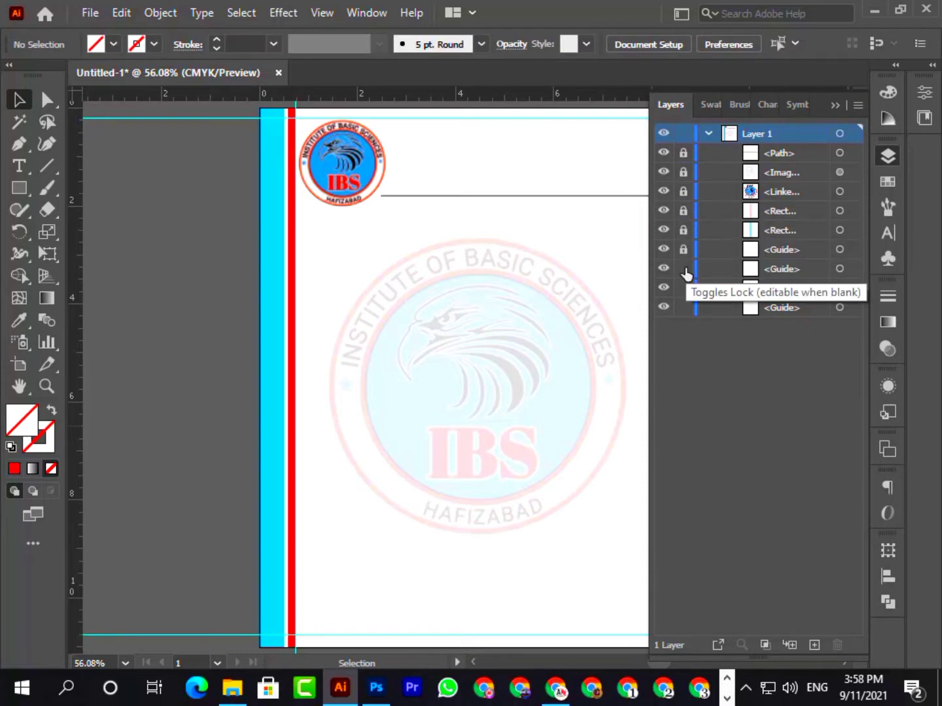
pyautogui.click(684, 268)
pyautogui.click(684, 289)
pyautogui.click(684, 308)
pyautogui.click(838, 104)
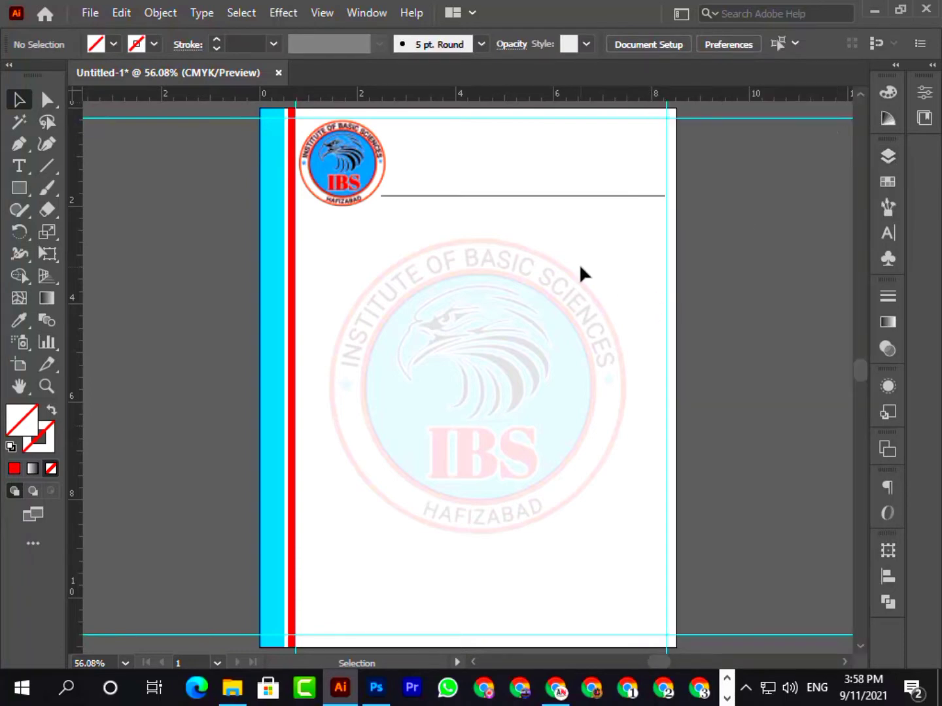
# Step: Add the text "Ref No:" below the right part of the header line and enlarge it to about 34 pt
pyautogui.press('t')
pyautogui.click(540, 213)
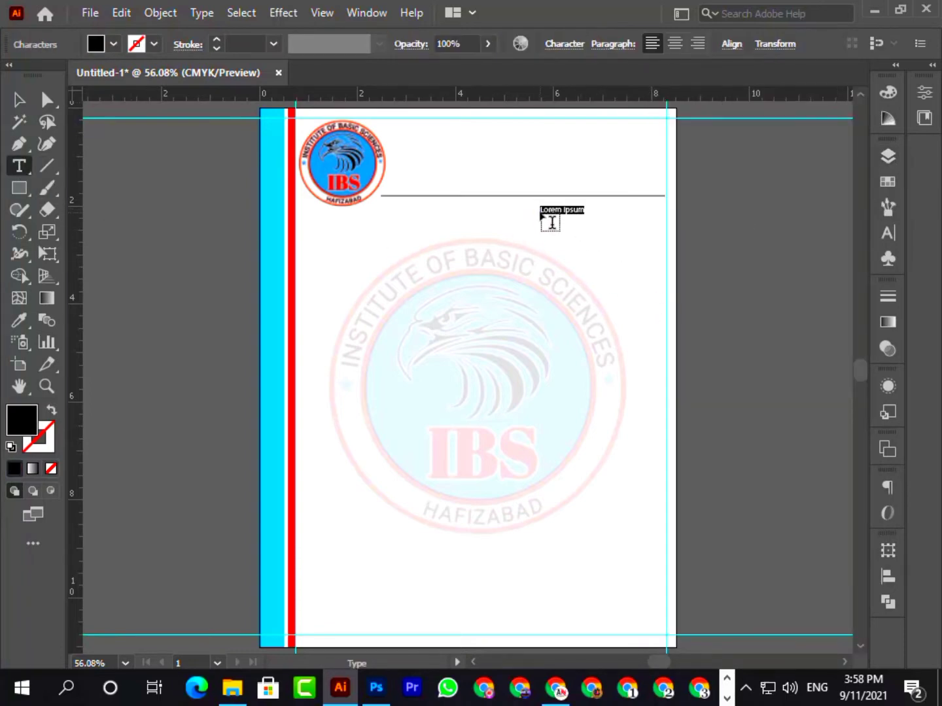
pyautogui.write('Ref No:')
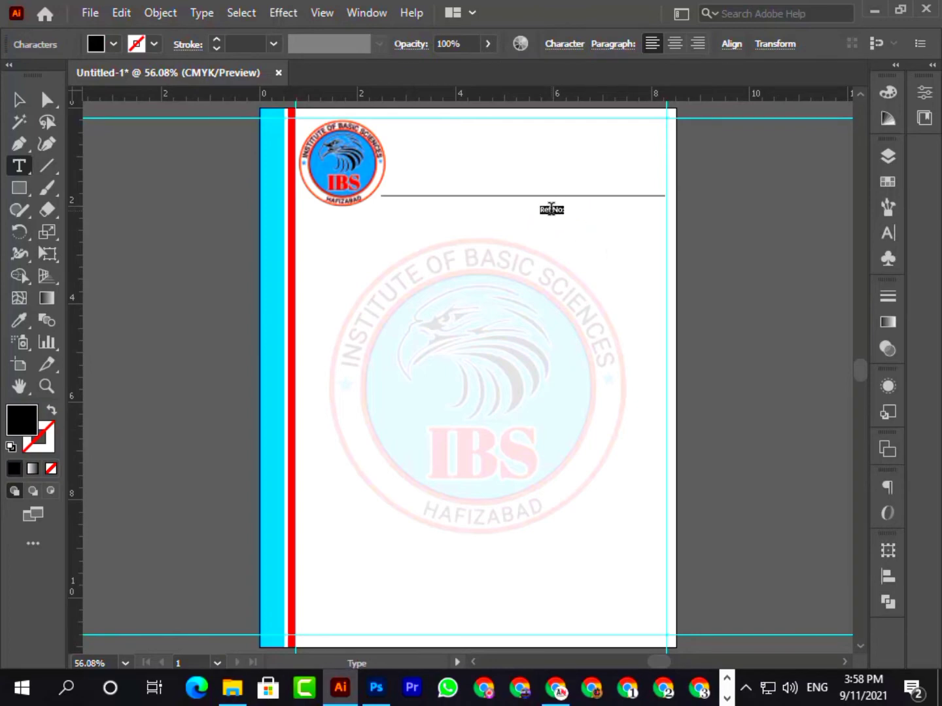
pyautogui.press('Escape')
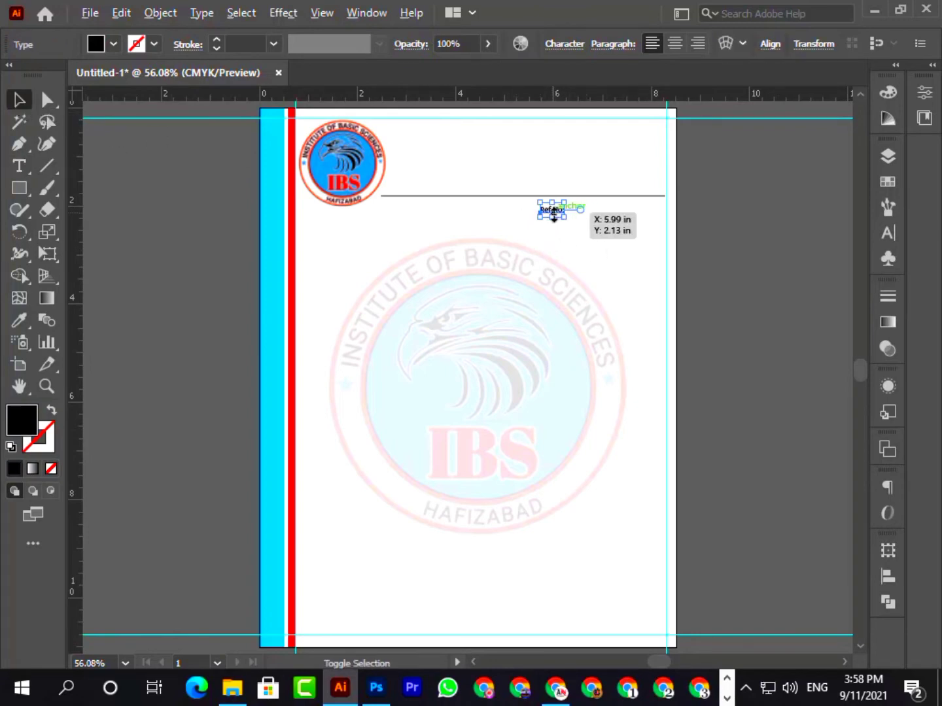
pyautogui.moveTo(553, 217); pyautogui.dragTo(578, 216)
pyautogui.click(597, 257)
# Step: Set the "Ref No:" text in Helvetica Bold
pyautogui.tripleClick(568, 216)
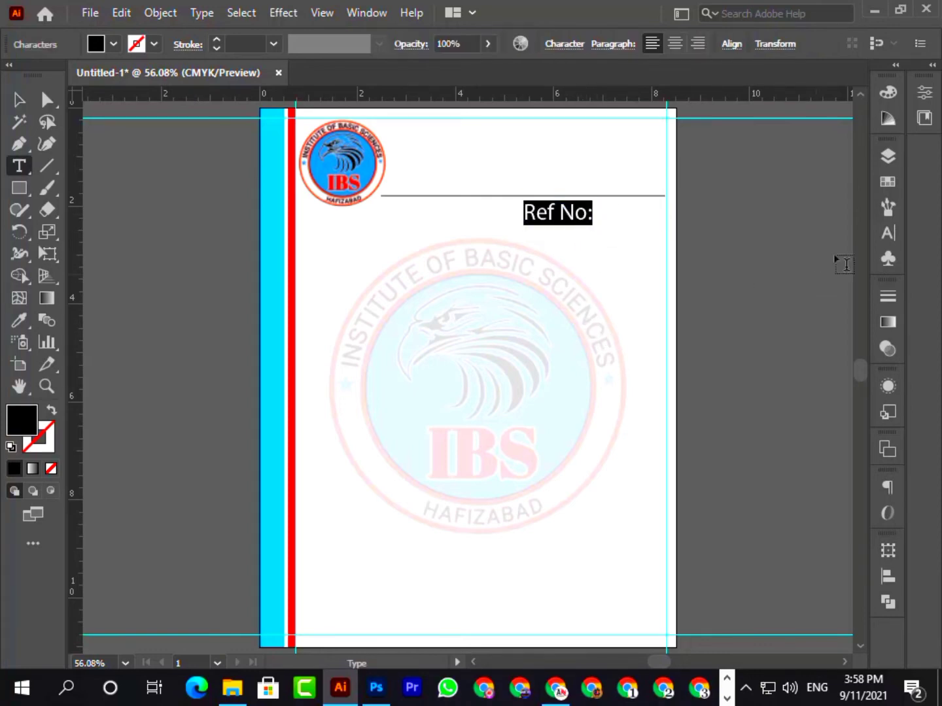
pyautogui.click(888, 232)
pyautogui.click(756, 177)
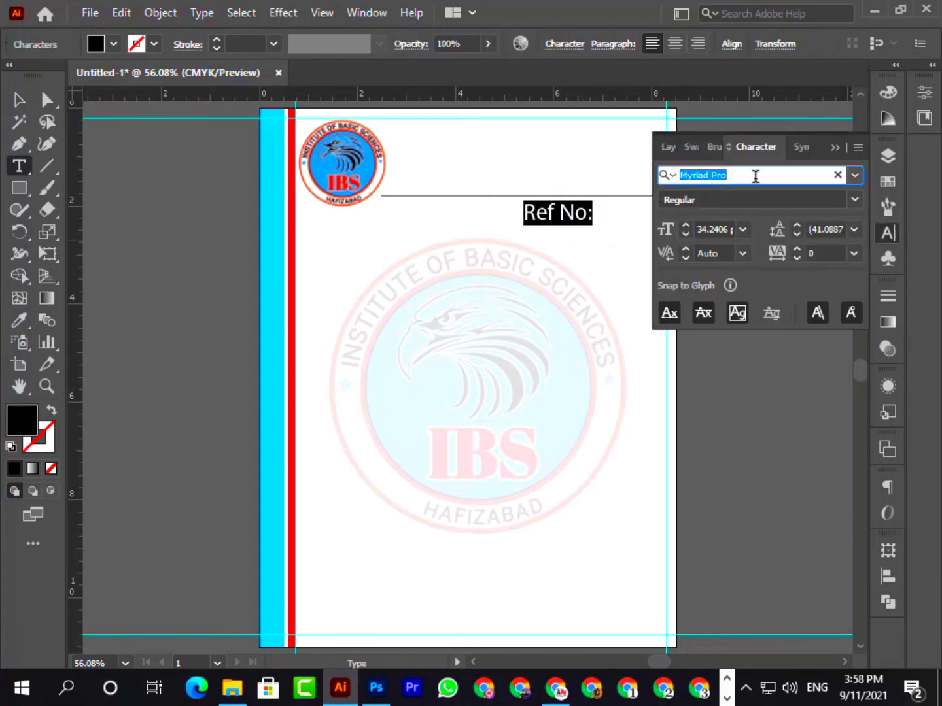
pyautogui.write('hel')
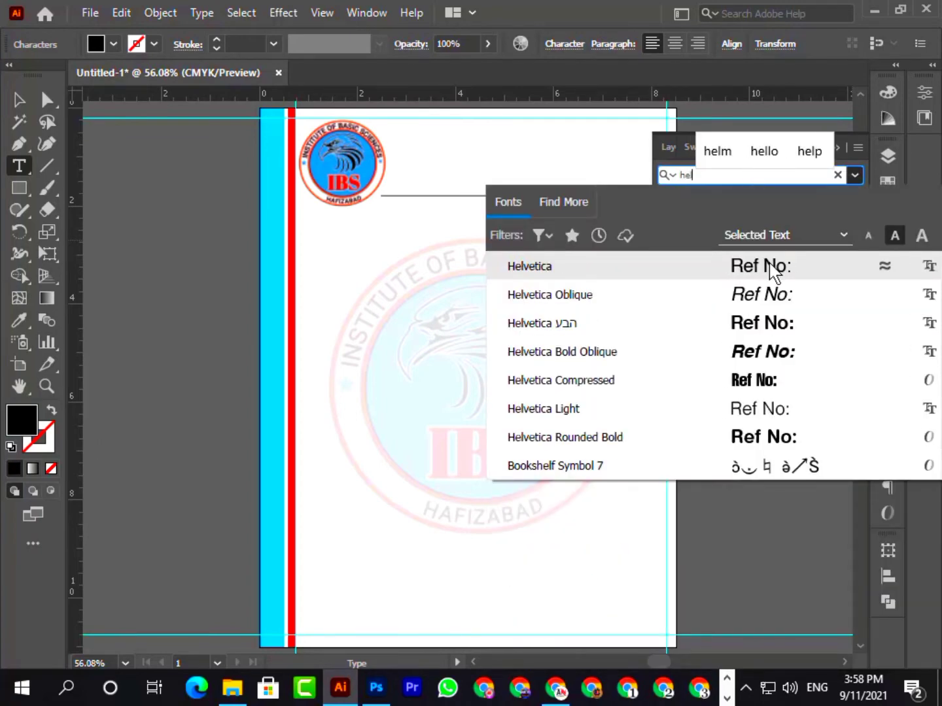
pyautogui.click(769, 263)
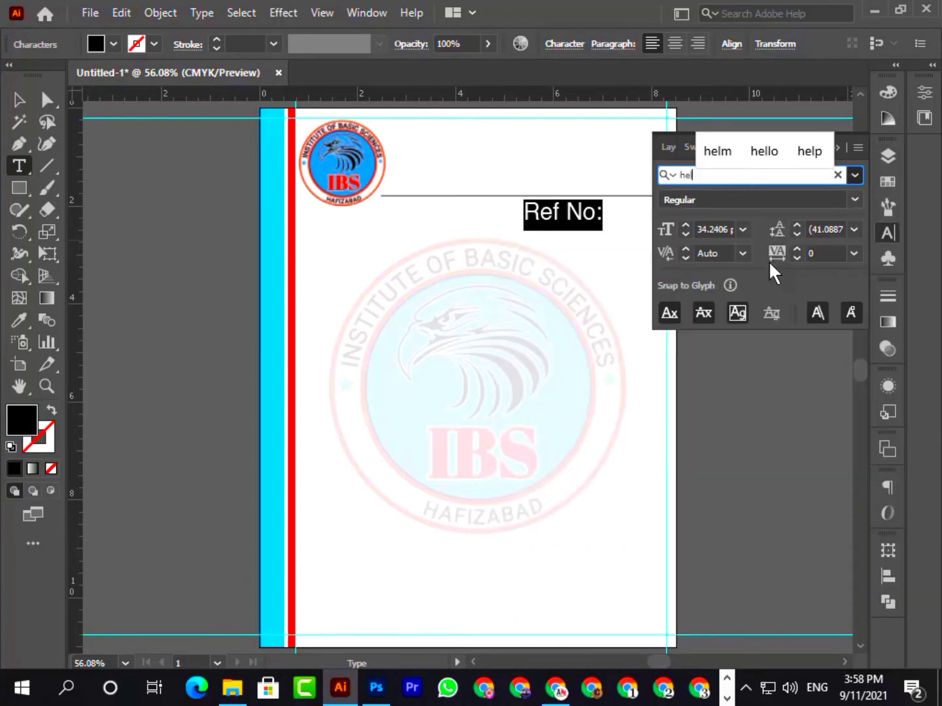
pyautogui.click(855, 199)
pyautogui.click(721, 261)
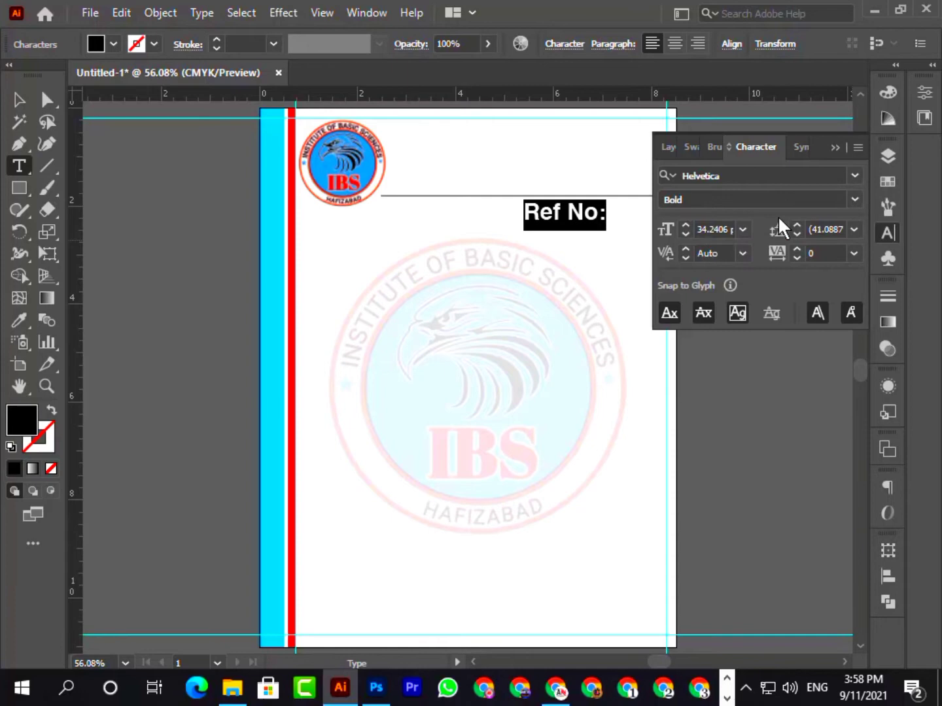
pyautogui.click(835, 144)
pyautogui.click(20, 100)
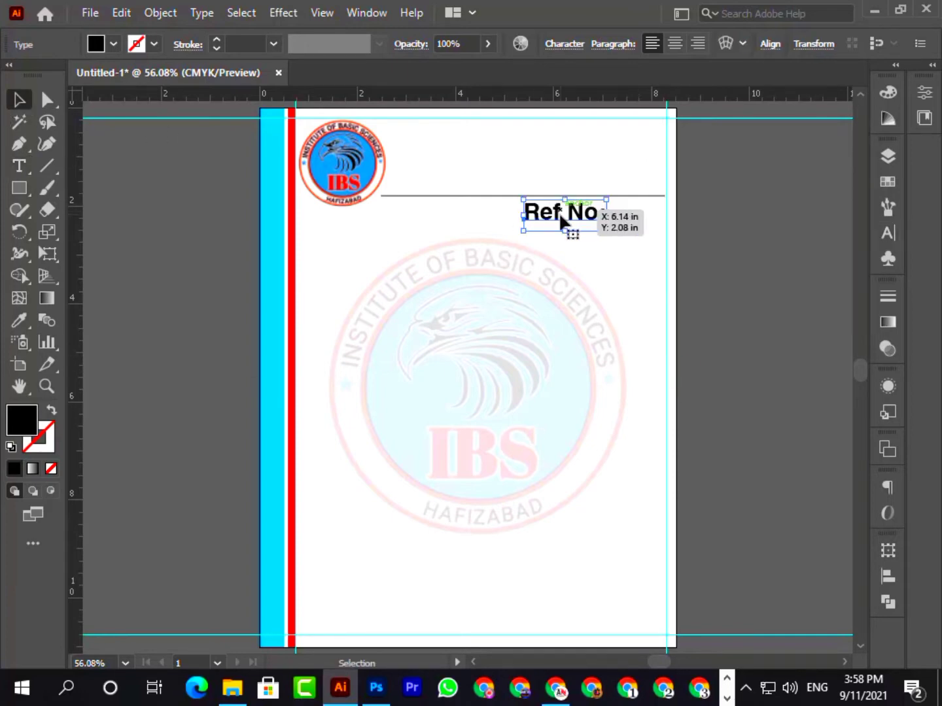
# Step: Duplicate the "Ref No:" text directly below itself and copy "Date:" from data.txt in Notepad
pyautogui.moveTo(560, 216); pyautogui.dragTo(560, 244)
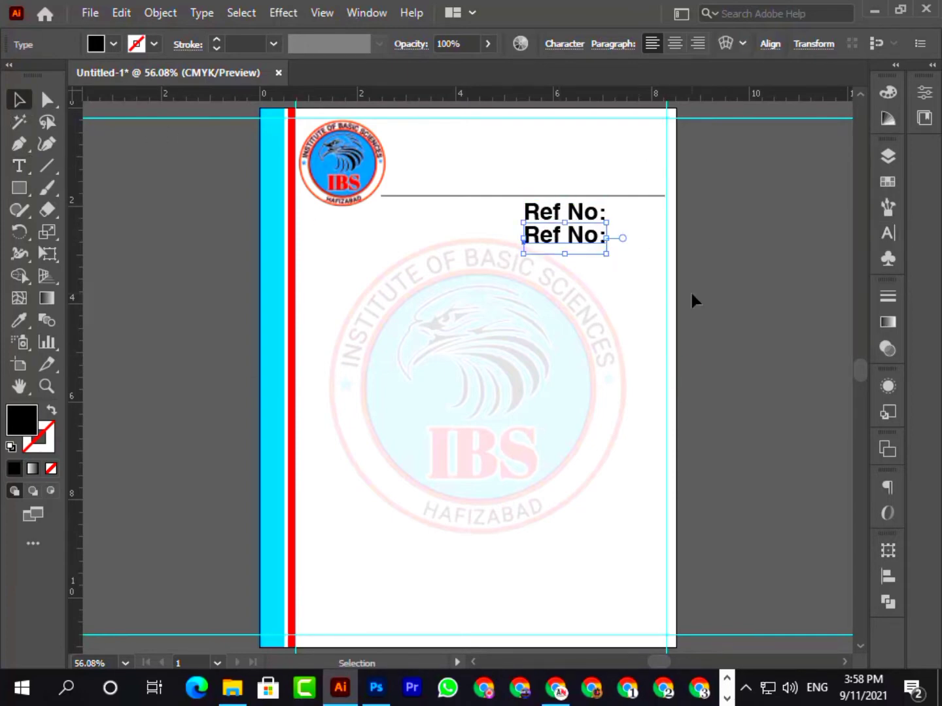
pyautogui.click(800, 355)
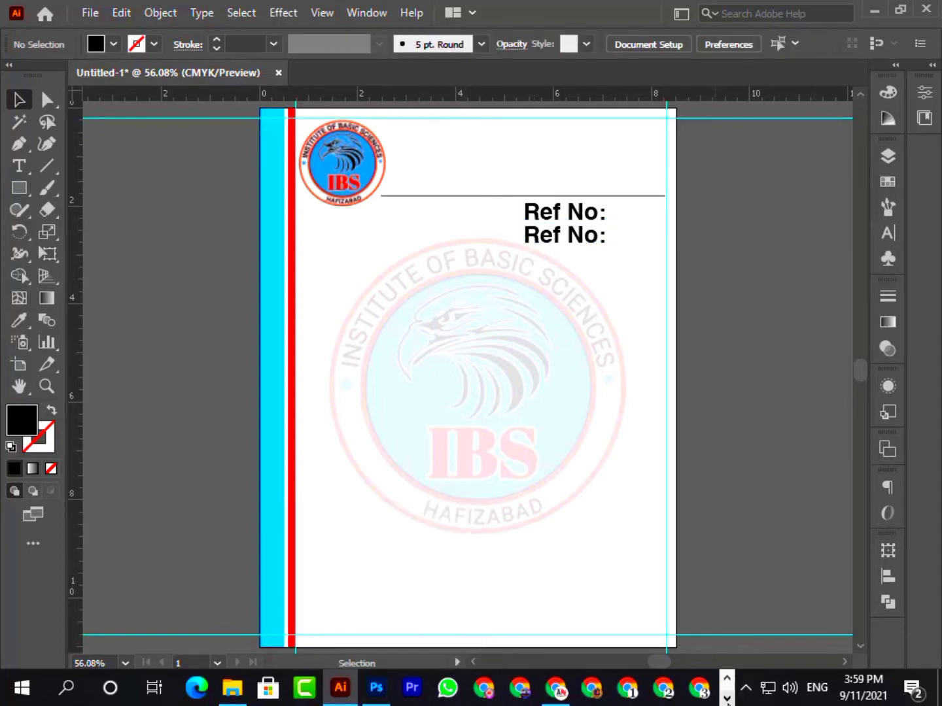
pyautogui.click(727, 698)
pyautogui.click(602, 696)
pyautogui.click(120, 278)
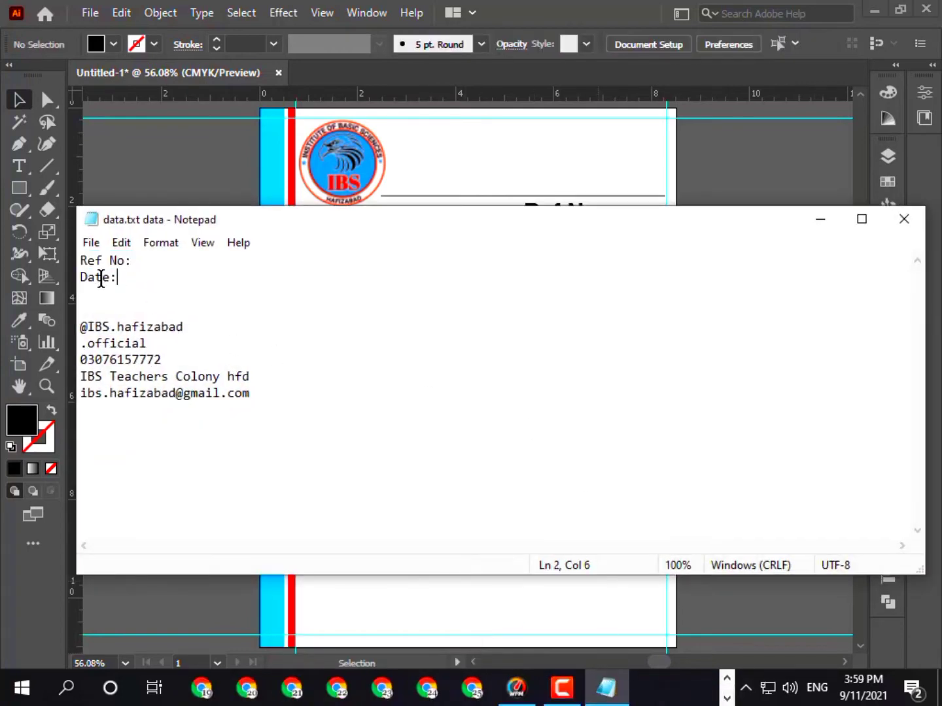
pyautogui.doubleClick(100, 275)
pyautogui.rightClick(101, 277)
pyautogui.click(252, 339)
pyautogui.click(838, 220)
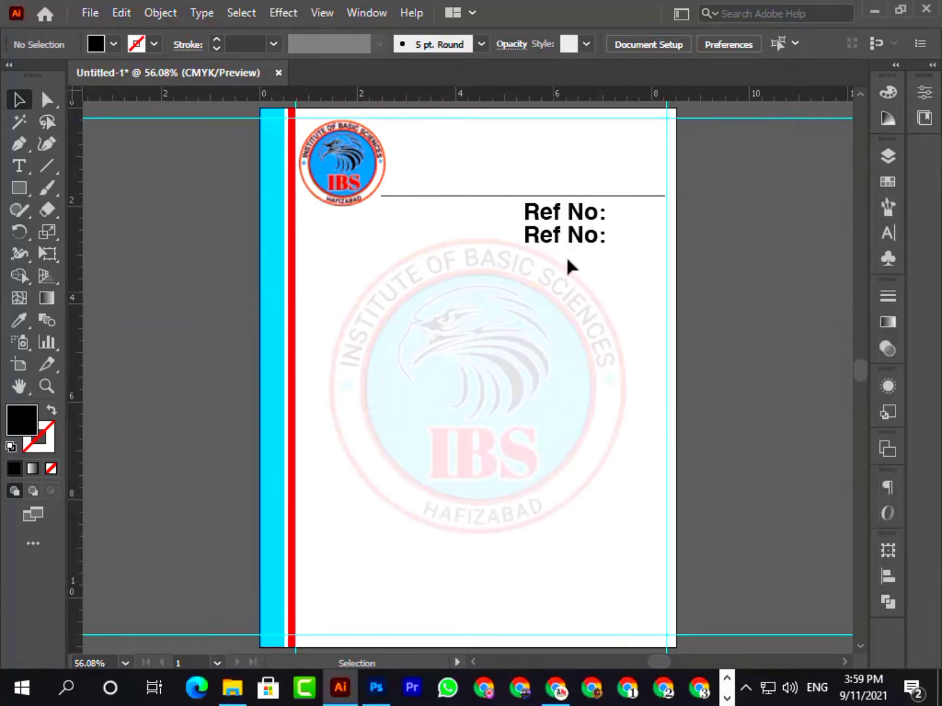
# Step: Replace the text of the lower "Ref No:" copy in Illustrator with the copied "Date:"
pyautogui.tripleClick(556, 237)
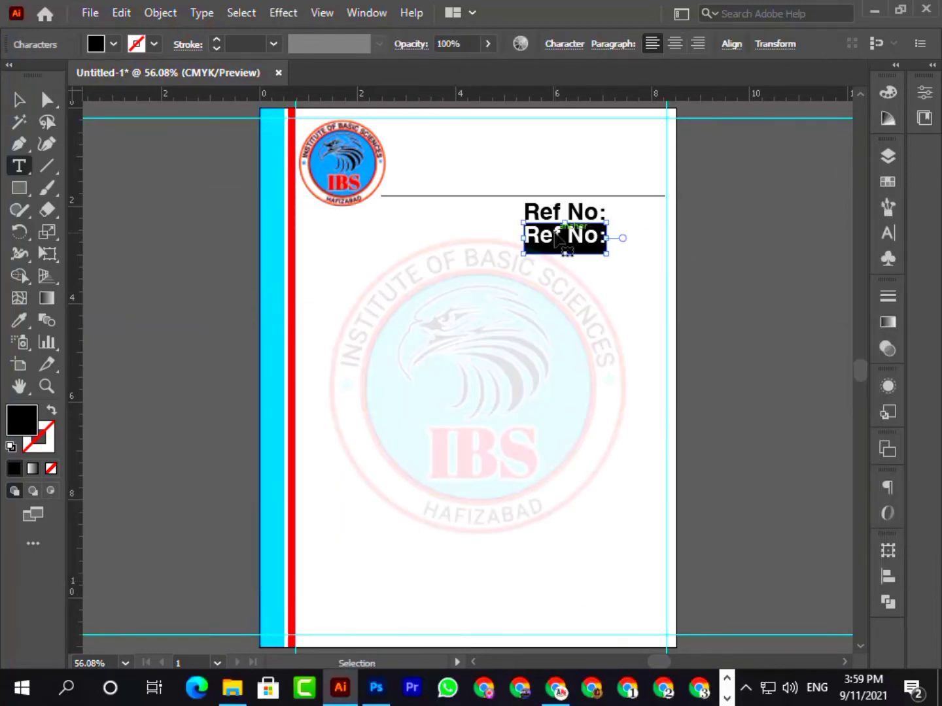
pyautogui.hotkey('ctrl', 'v')
pyautogui.click(19, 99)
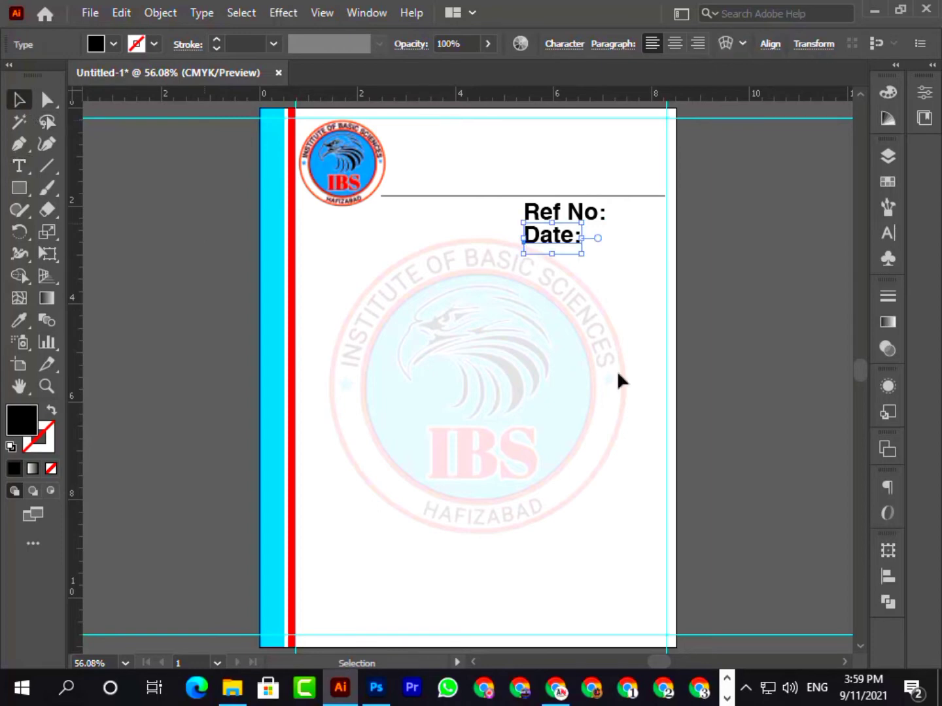
pyautogui.click(635, 255)
# Step: Set the "Ref No:" text to the Helvetica Oblique style
pyautogui.click(559, 213)
pyautogui.tripleClick(560, 213)
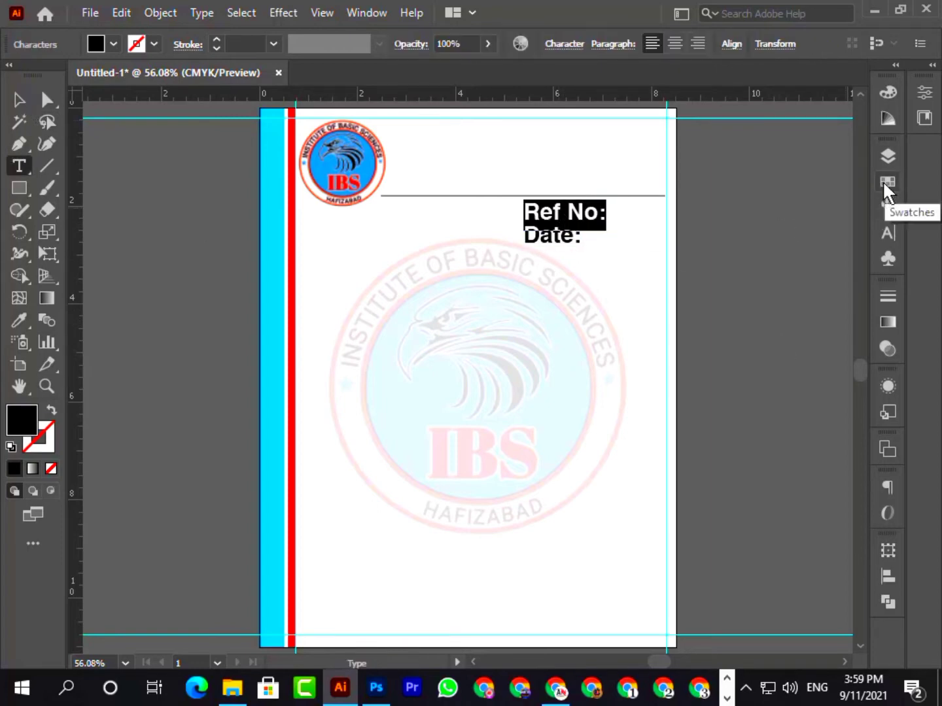
pyautogui.click(887, 156)
pyautogui.click(888, 232)
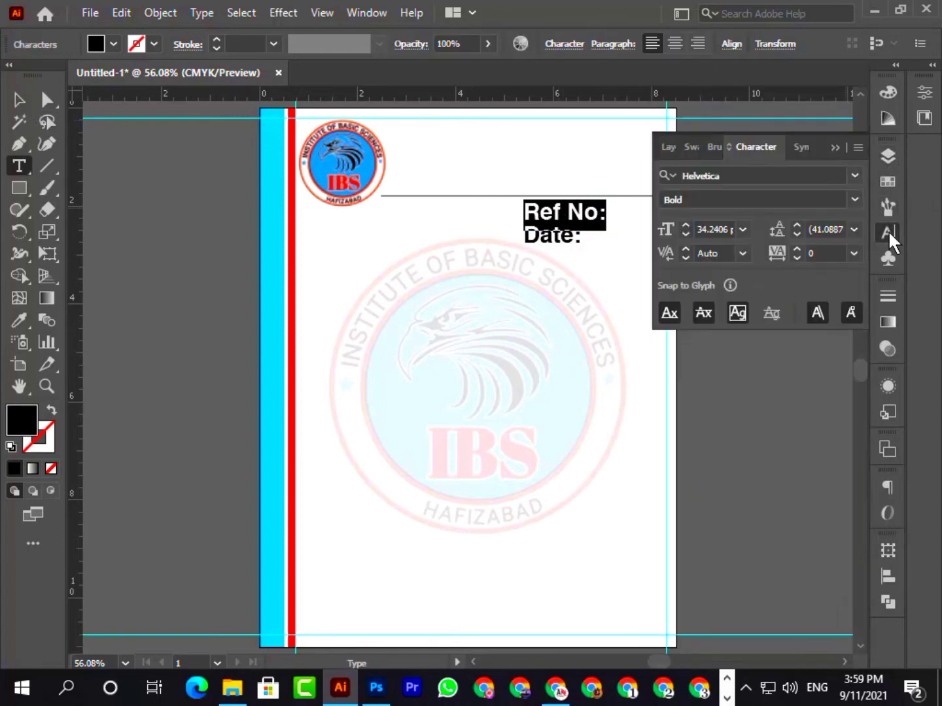
pyautogui.click(854, 199)
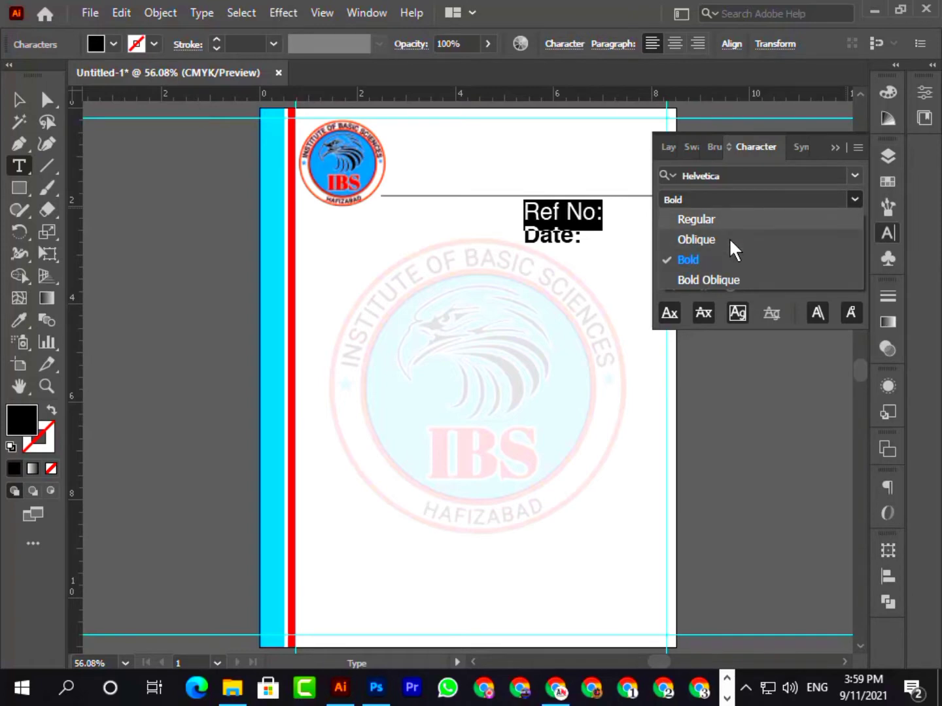
pyautogui.click(723, 238)
# Step: Set the "Date:" text to the Helvetica Regular style
pyautogui.tripleClick(563, 233)
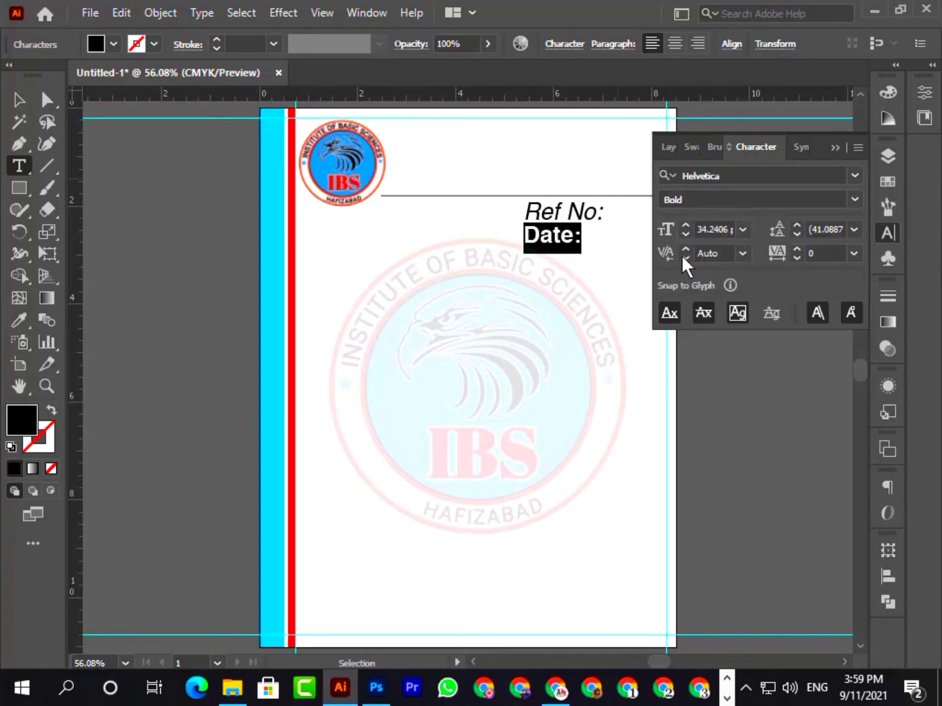
pyautogui.click(747, 201)
pyautogui.click(786, 217)
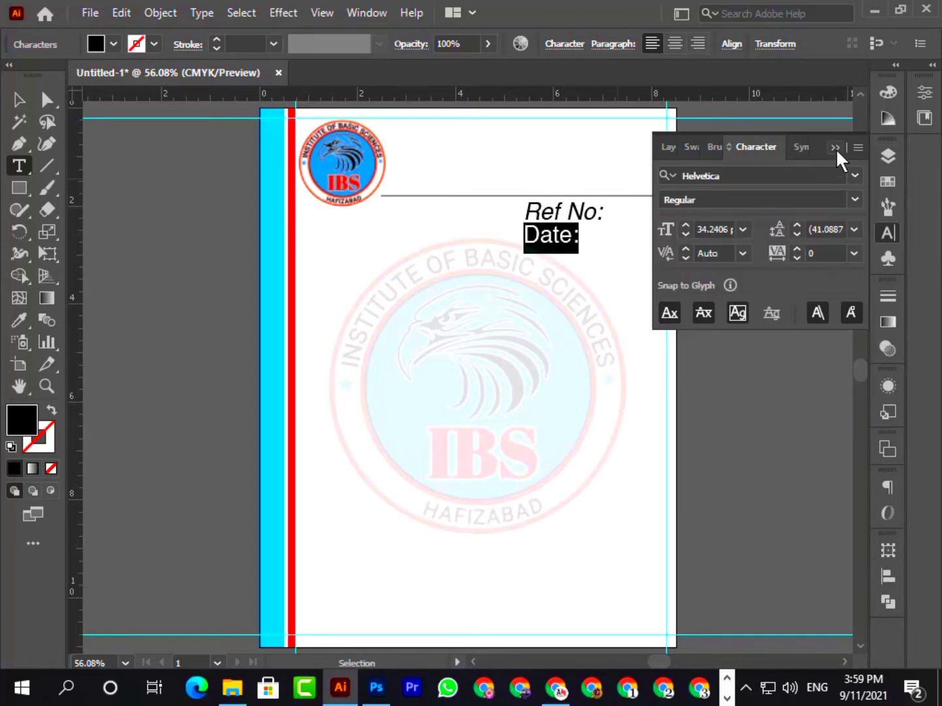
# Step: Set the "Ref No:" text to the Helvetica Regular style and deselect it
pyautogui.tripleClick(546, 203)
pyautogui.click(887, 232)
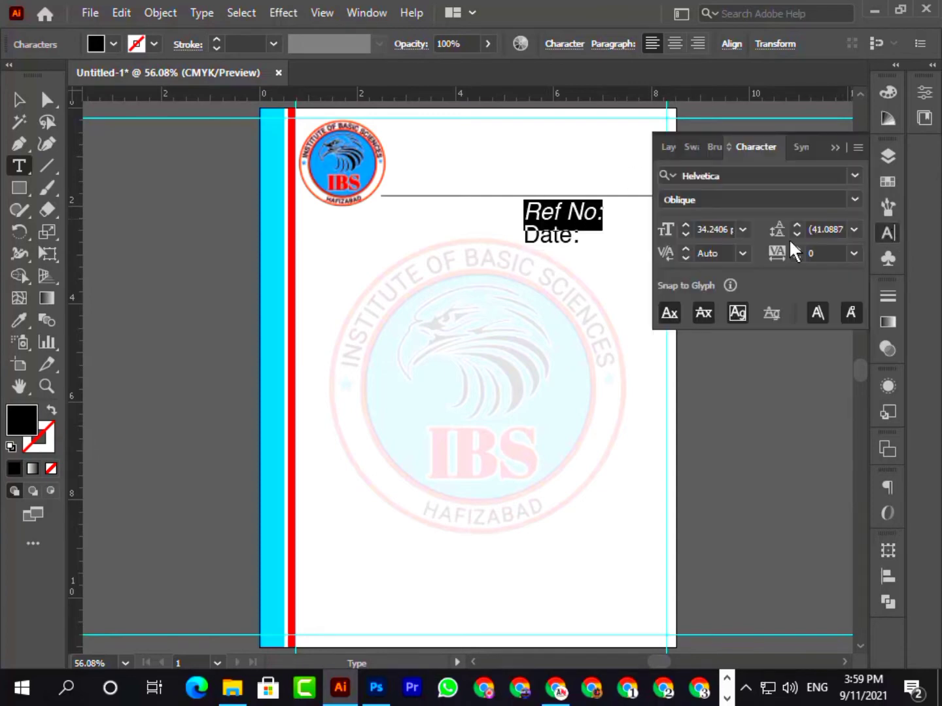
pyautogui.click(759, 198)
pyautogui.click(855, 200)
pyautogui.click(739, 221)
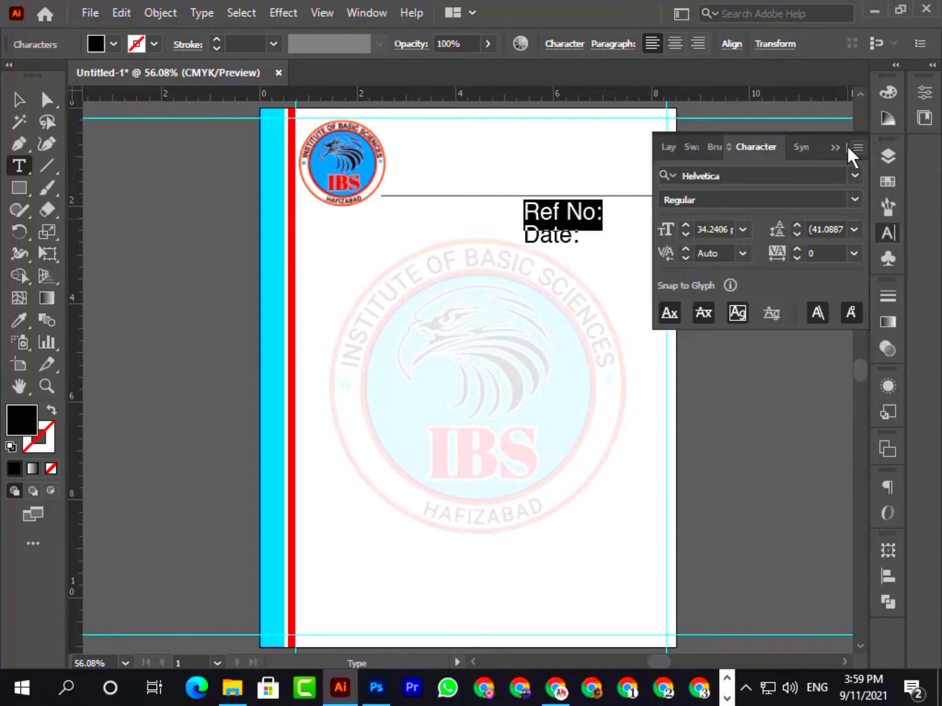
pyautogui.click(14, 97)
pyautogui.click(115, 279)
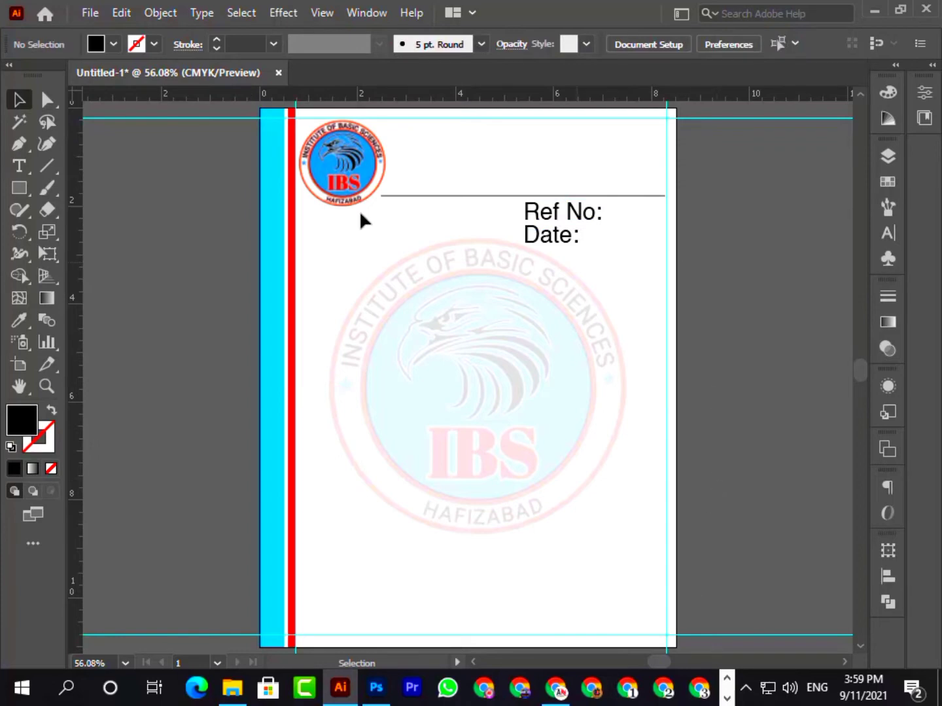
# Step: Draw a straight horizontal line with the Pen tool from the end of "Ref No:" to the right margin guide
pyautogui.click(31, 142)
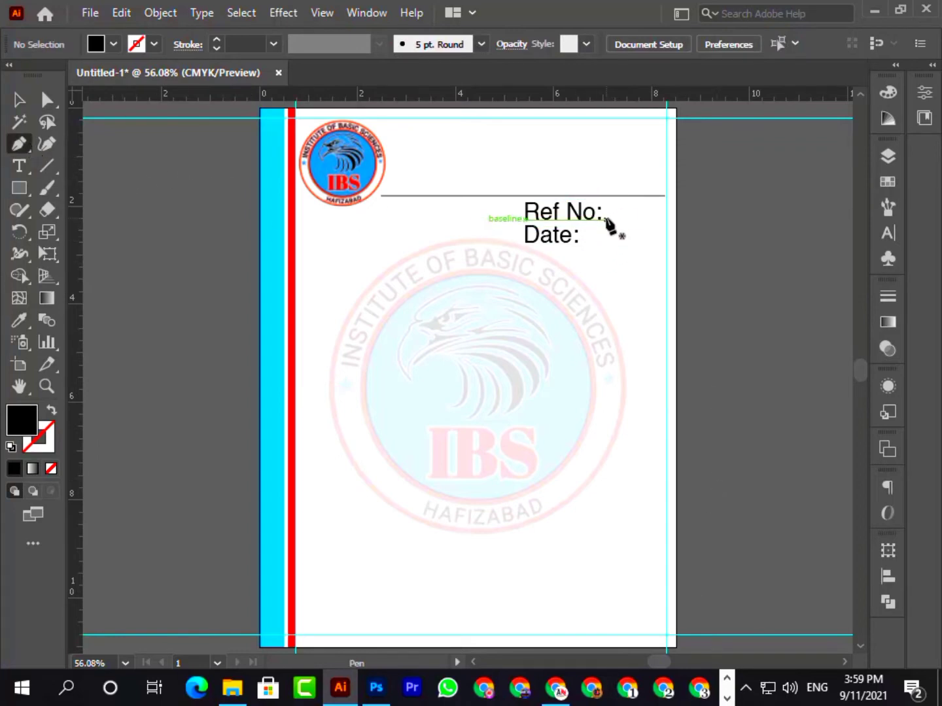
pyautogui.moveTo(607, 220); pyautogui.dragTo(665, 220)
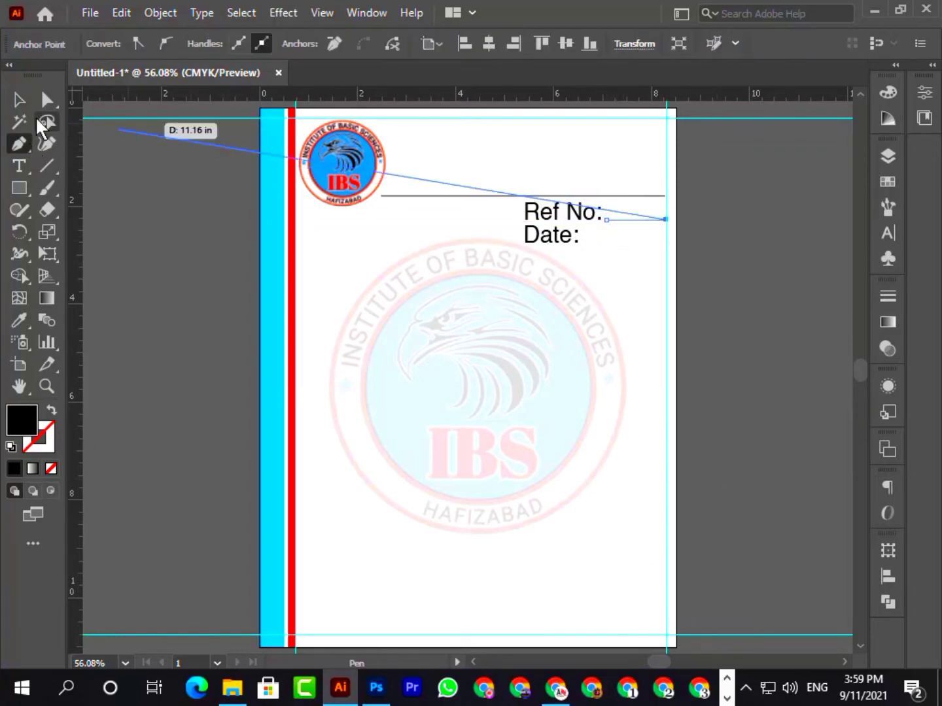
pyautogui.click(19, 99)
# Step: Give the line after "Ref No:" no fill and a black stroke
pyautogui.click(629, 220)
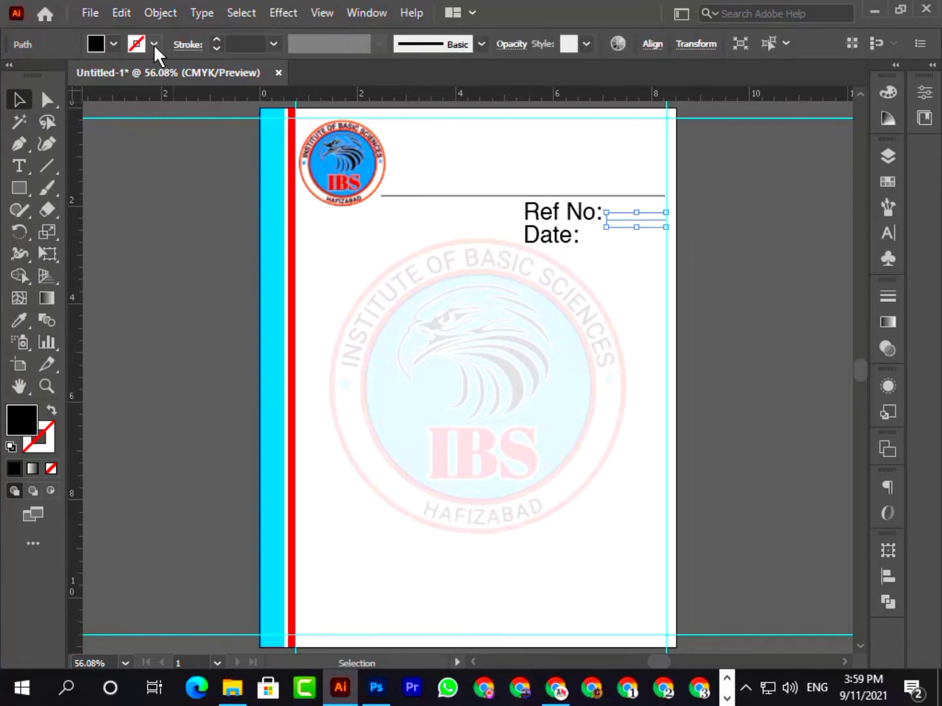
pyautogui.click(113, 44)
pyautogui.click(13, 73)
pyautogui.click(155, 43)
pyautogui.click(137, 44)
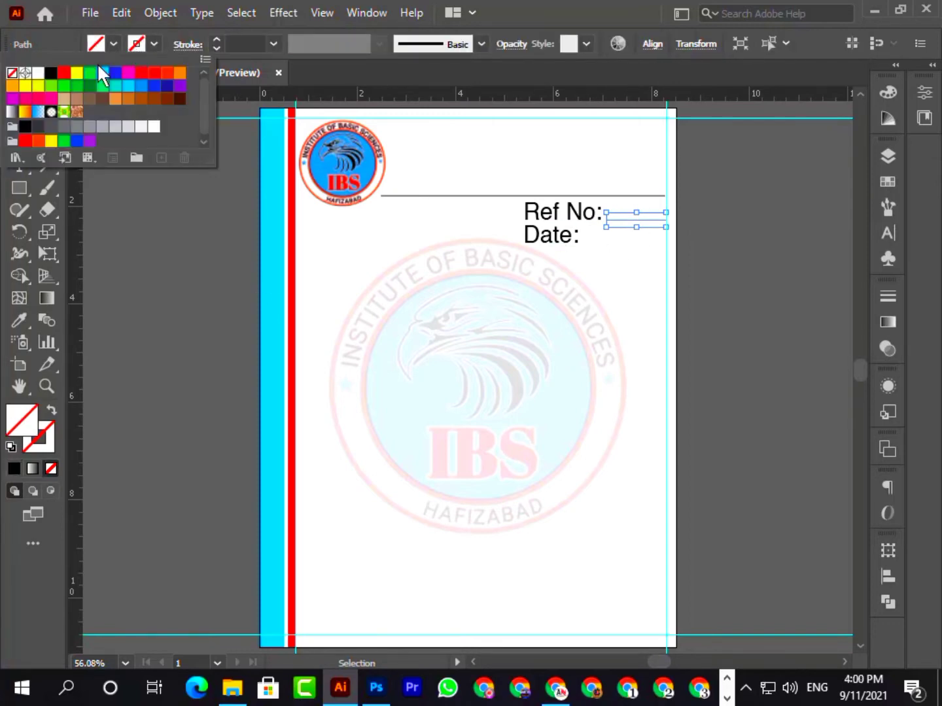
pyautogui.click(51, 73)
pyautogui.click(711, 292)
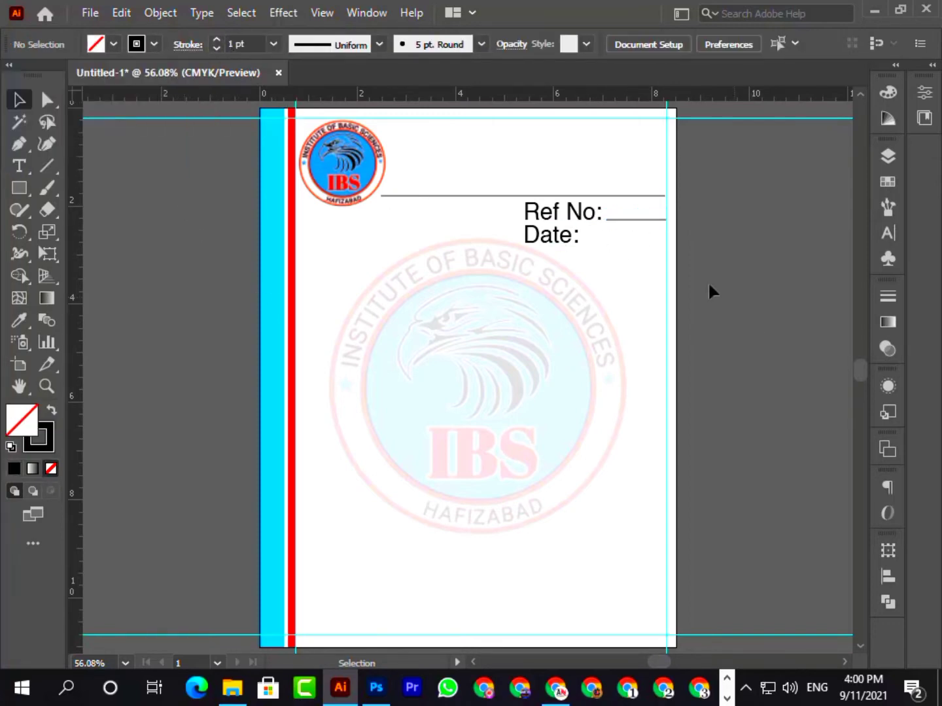
# Step: Copy the line to the "Date:" row and stretch it from the end of the text to the right margin guide
pyautogui.moveTo(622, 226); pyautogui.dragTo(666, 241)
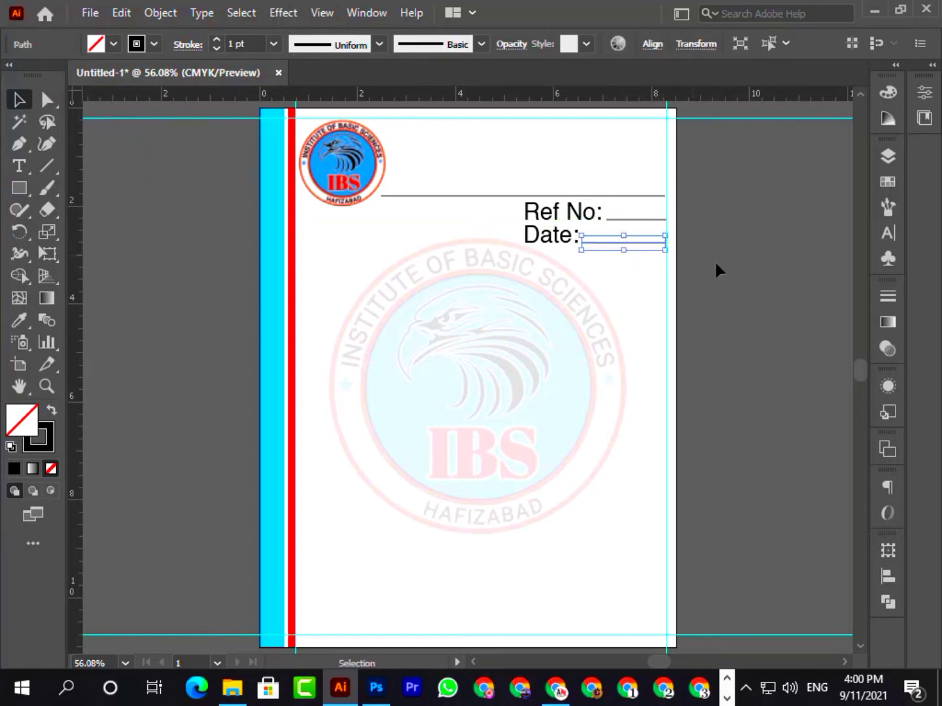
pyautogui.click(152, 248)
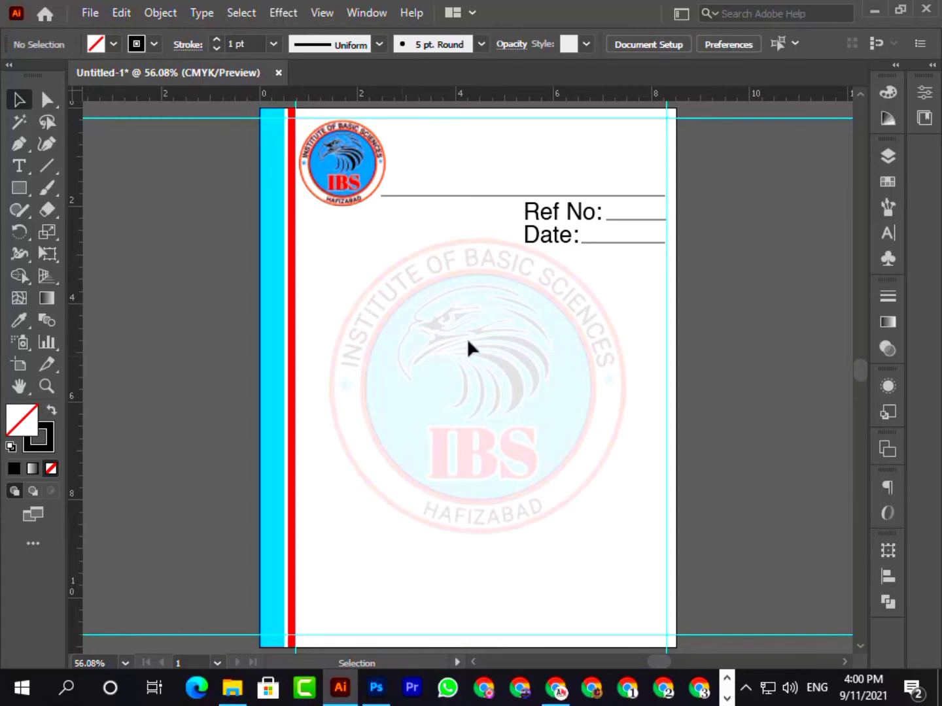
# Step: Scale down the "Ref No:" and "Date:" texts together with their lines, keeping them just below the header line
pyautogui.click(542, 209)
pyautogui.keyDown('shift'); pyautogui.click(626, 222); pyautogui.keyUp('shift')
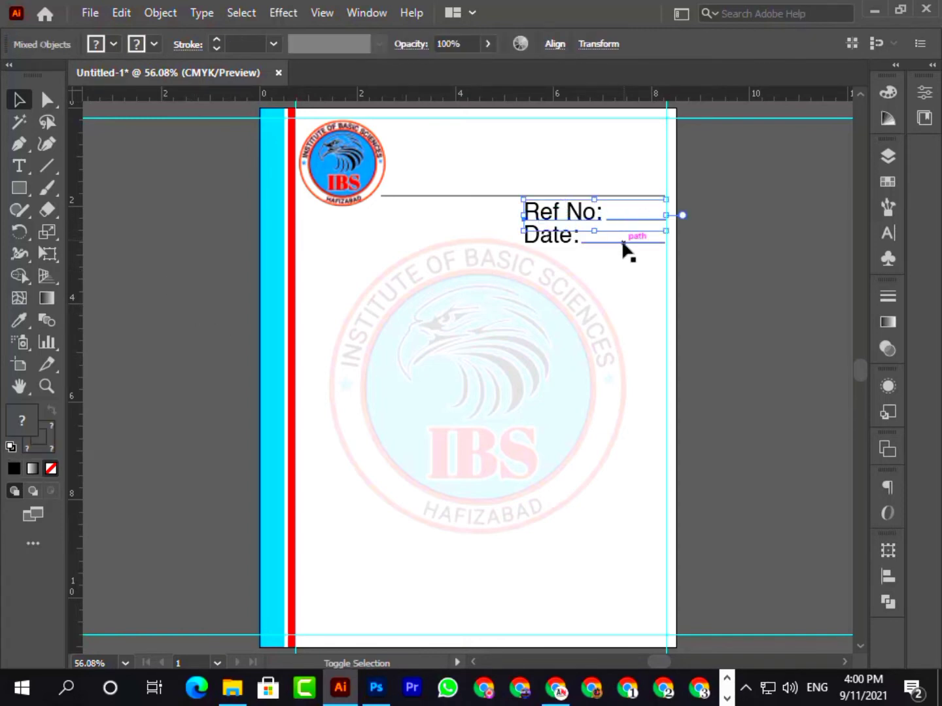
pyautogui.keyDown('shift'); pyautogui.click(621, 242); pyautogui.keyUp('shift')
pyautogui.keyDown('shift'); pyautogui.click(549, 235); pyautogui.keyUp('shift')
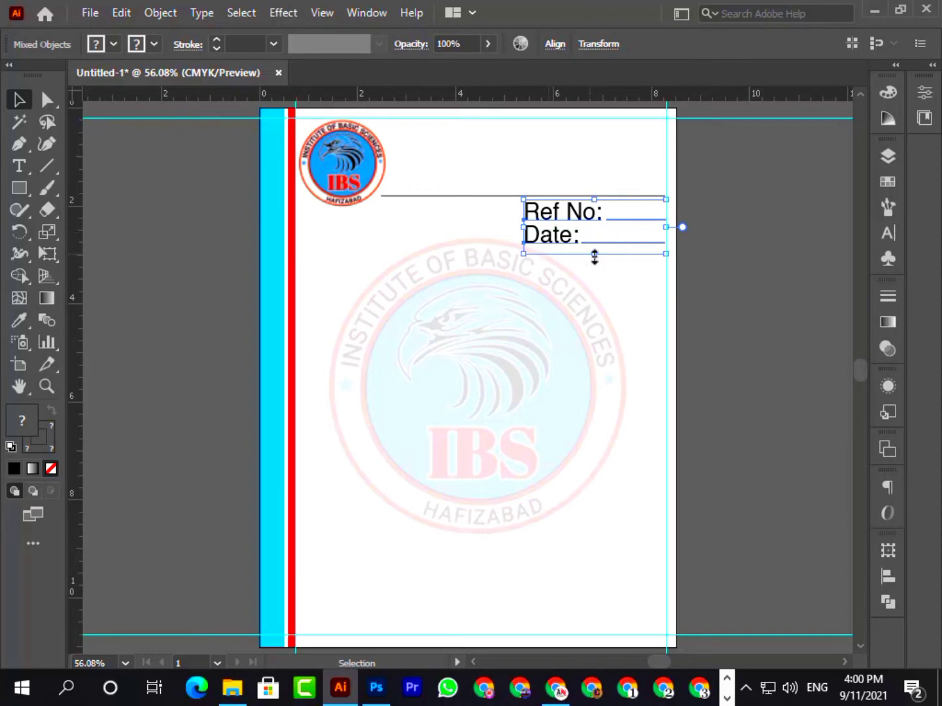
pyautogui.moveTo(595, 256); pyautogui.dragTo(561, 211)
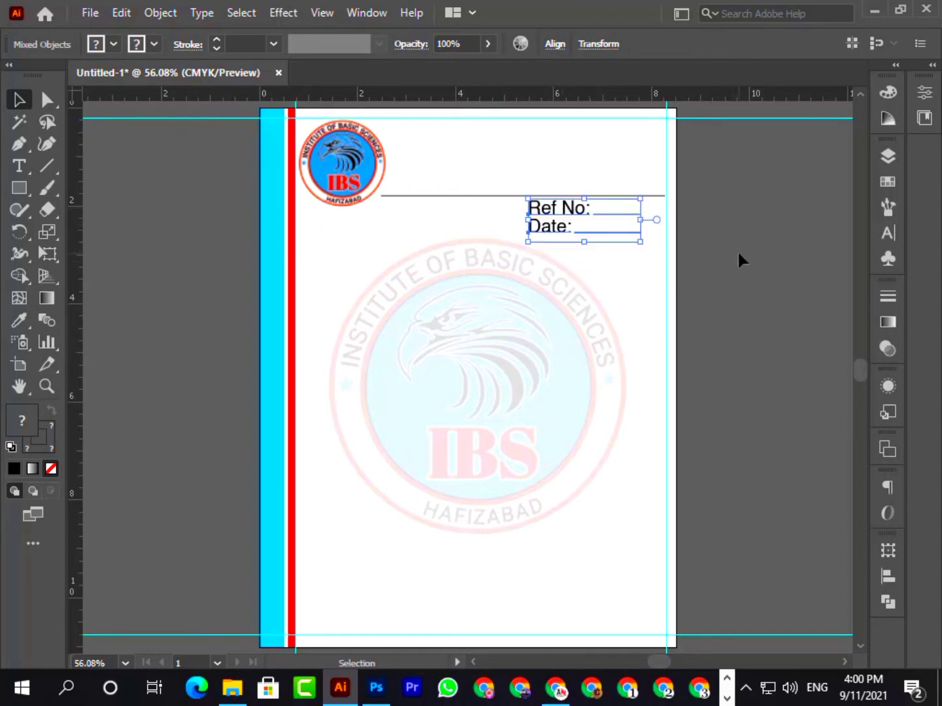
pyautogui.click(737, 250)
# Step: Lengthen the lines after "Ref No:" and "Date:" to the right margin guide
pyautogui.click(624, 212)
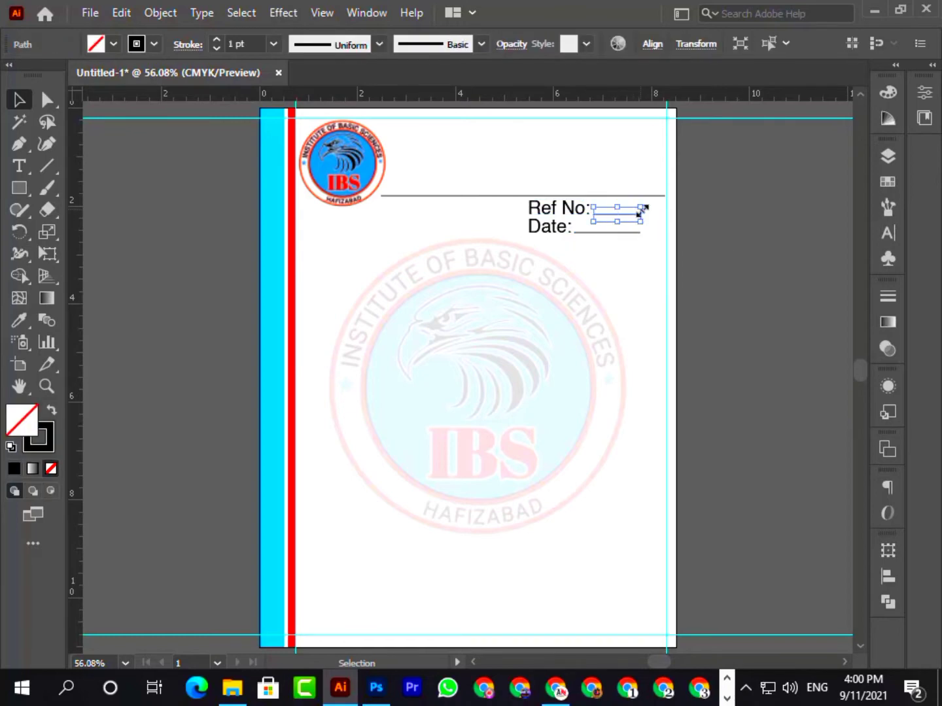
pyautogui.moveTo(642, 208); pyautogui.dragTo(665, 227)
pyautogui.click(581, 234)
pyautogui.click(137, 219)
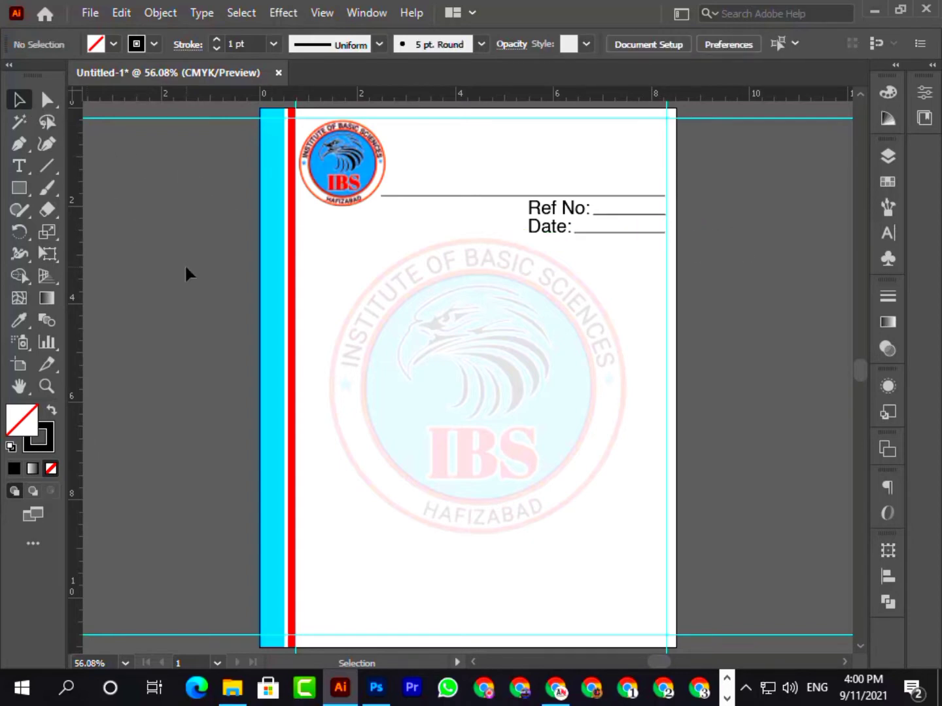
# Step: Place the insta icon image from the IBS letterhead folder, shrink it and position it beside the watermark's lower left
pyautogui.click(232, 686)
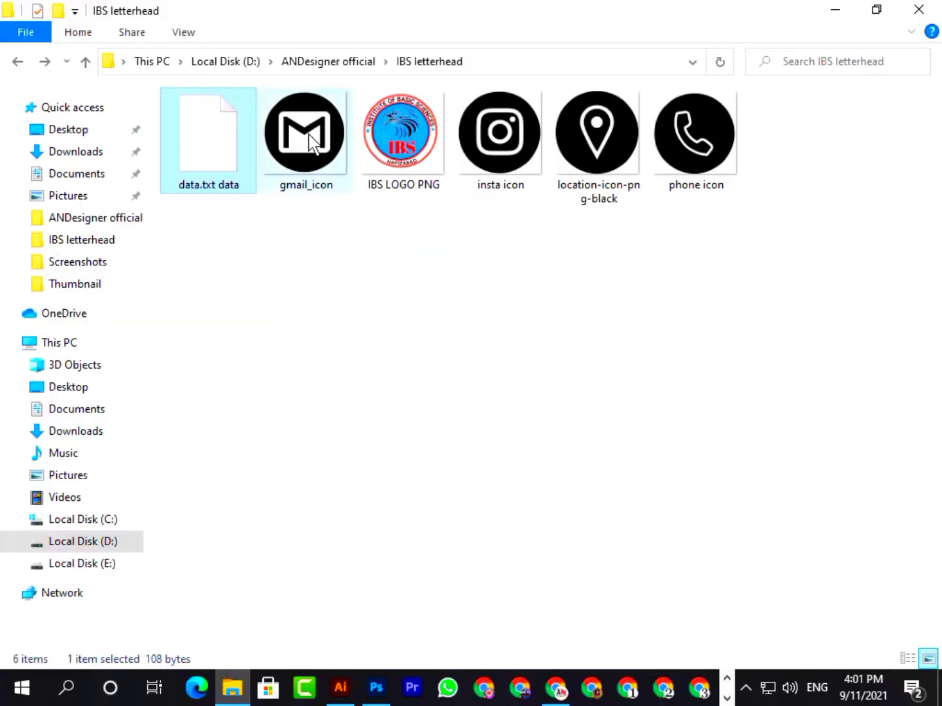
pyautogui.moveTo(498, 134); pyautogui.dragTo(429, 296)
pyautogui.moveTo(430, 491); pyautogui.dragTo(429, 336)
pyautogui.moveTo(426, 303); pyautogui.dragTo(332, 476)
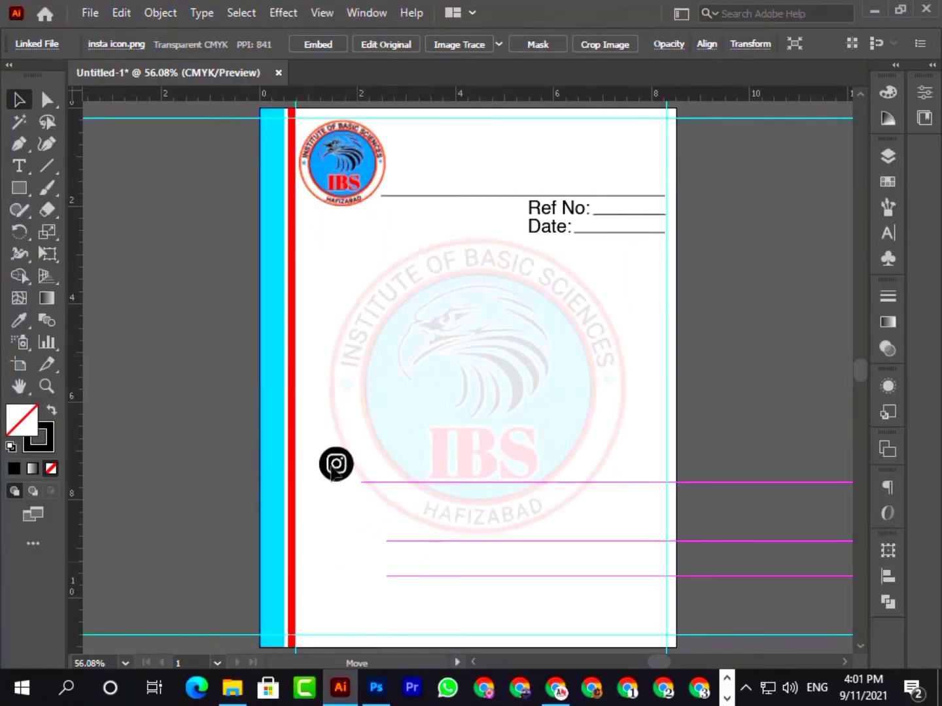
pyautogui.click(221, 447)
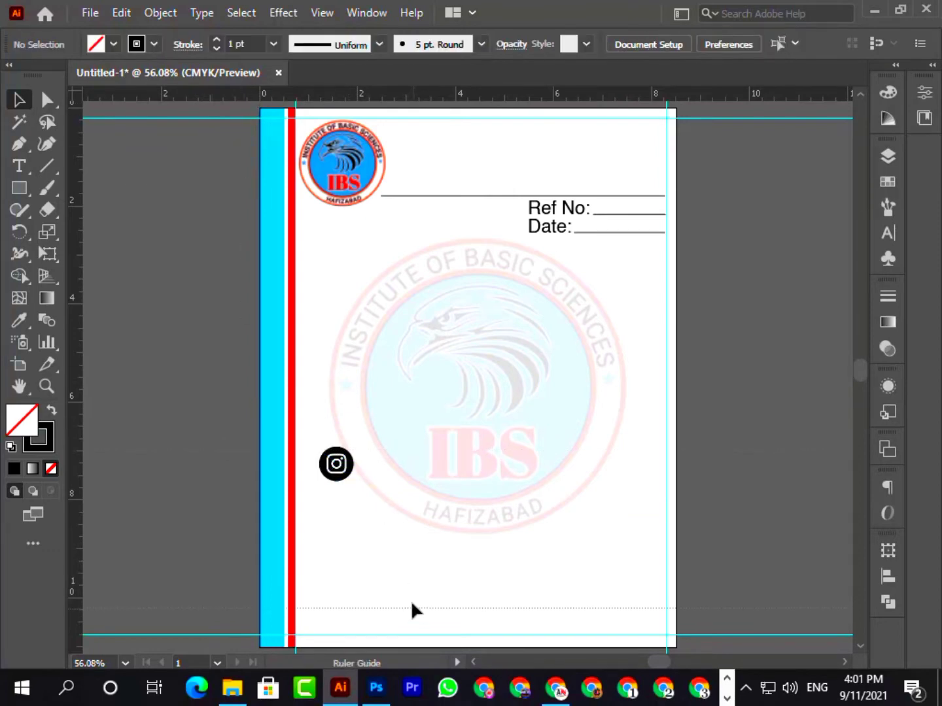
# Step: Add two horizontal guides above the bottom margin guide, and three vertical guides, one near the left margin and two around the page's middle
pyautogui.moveTo(409, 599); pyautogui.dragTo(429, 608)
pyautogui.click(219, 475)
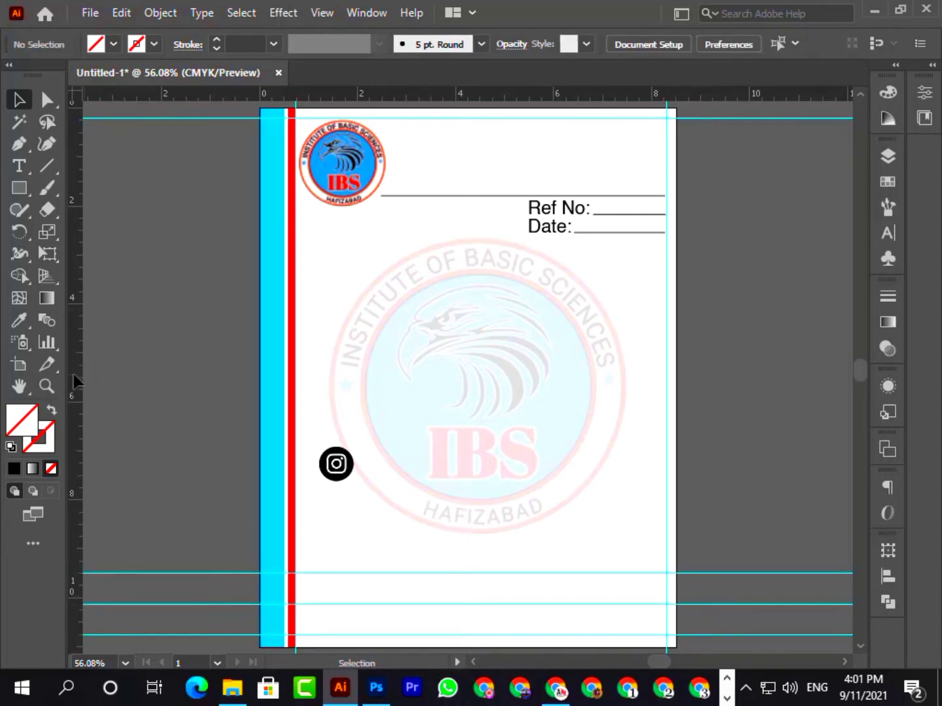
pyautogui.moveTo(338, 463); pyautogui.dragTo(327, 473)
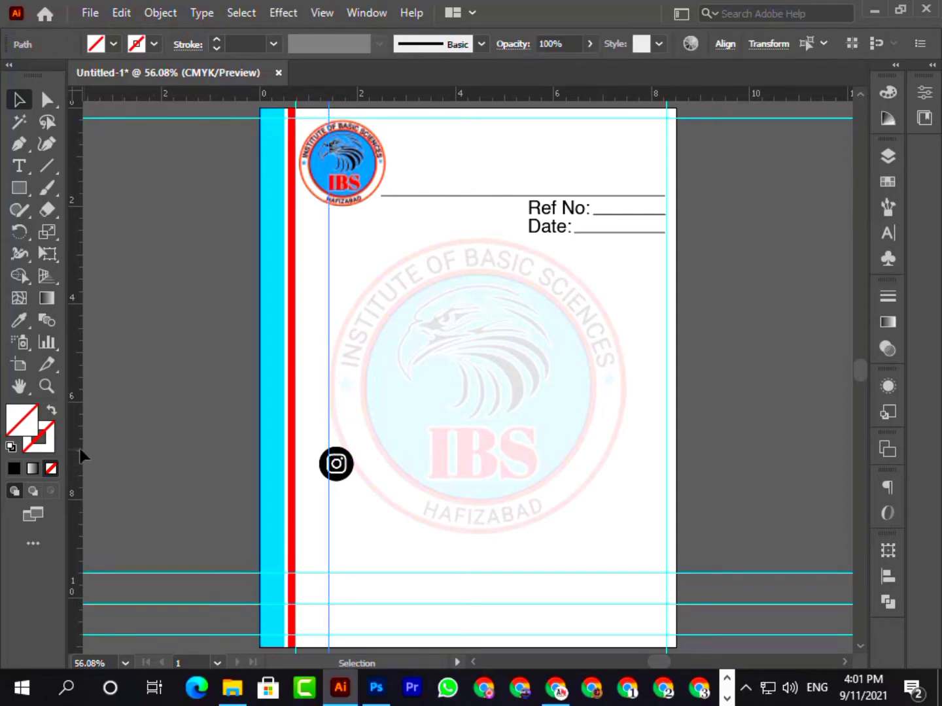
pyautogui.moveTo(81, 457); pyautogui.dragTo(486, 539)
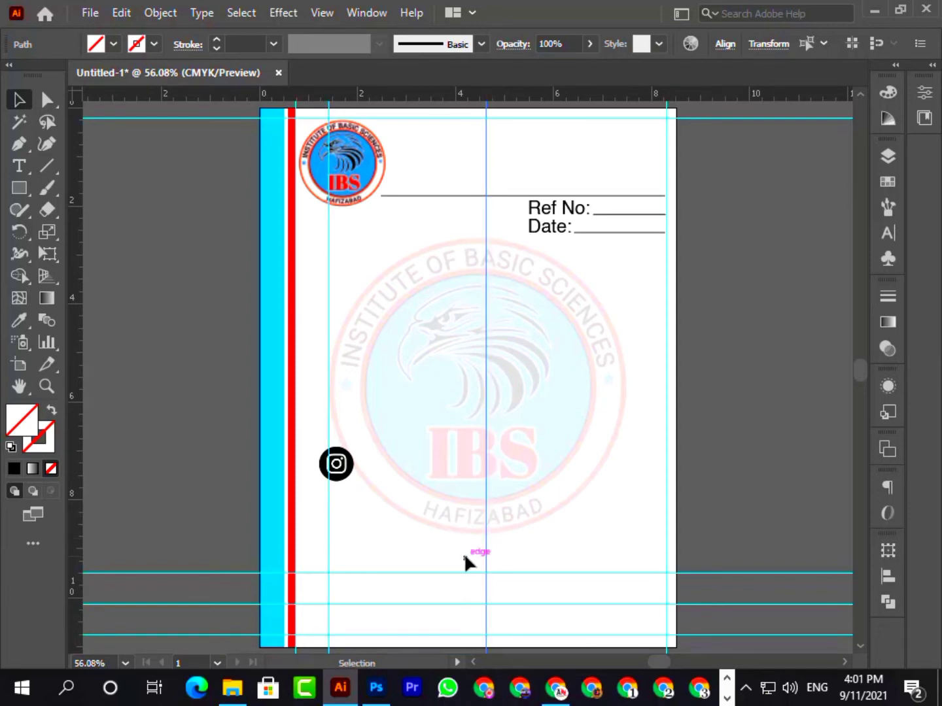
pyautogui.moveTo(558, 569); pyautogui.dragTo(485, 550)
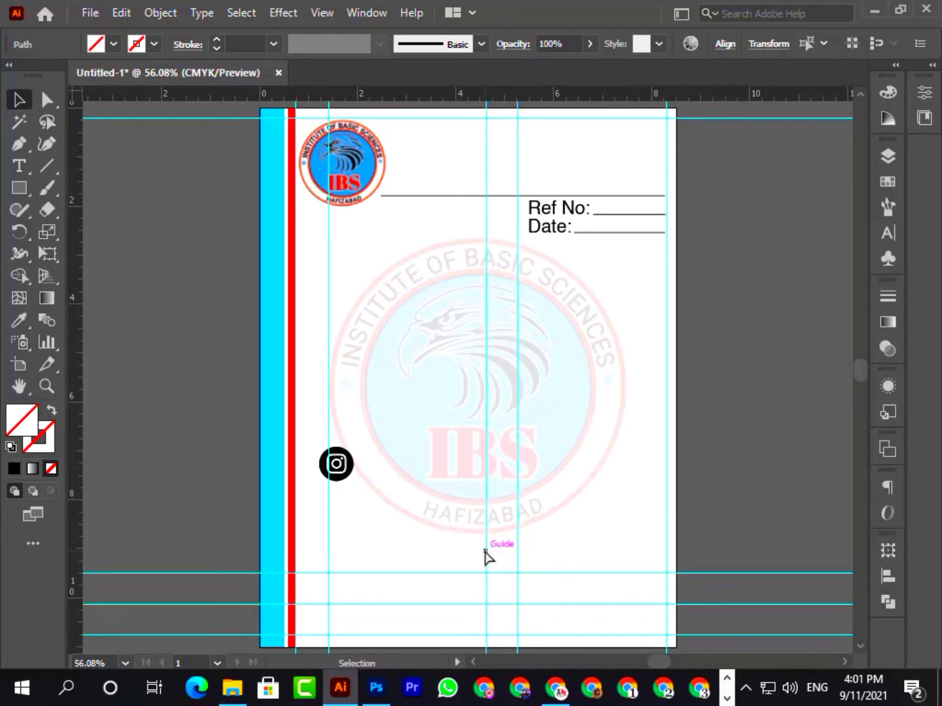
pyautogui.click(799, 447)
# Step: Move the Instagram icon down to the guides near the page's lower-left corner
pyautogui.moveTo(344, 481); pyautogui.dragTo(308, 604)
pyautogui.click(156, 369)
# Step: Place the phone icon image from the IBS letterhead folder, shrink it and position it directly below the Instagram icon
pyautogui.click(233, 687)
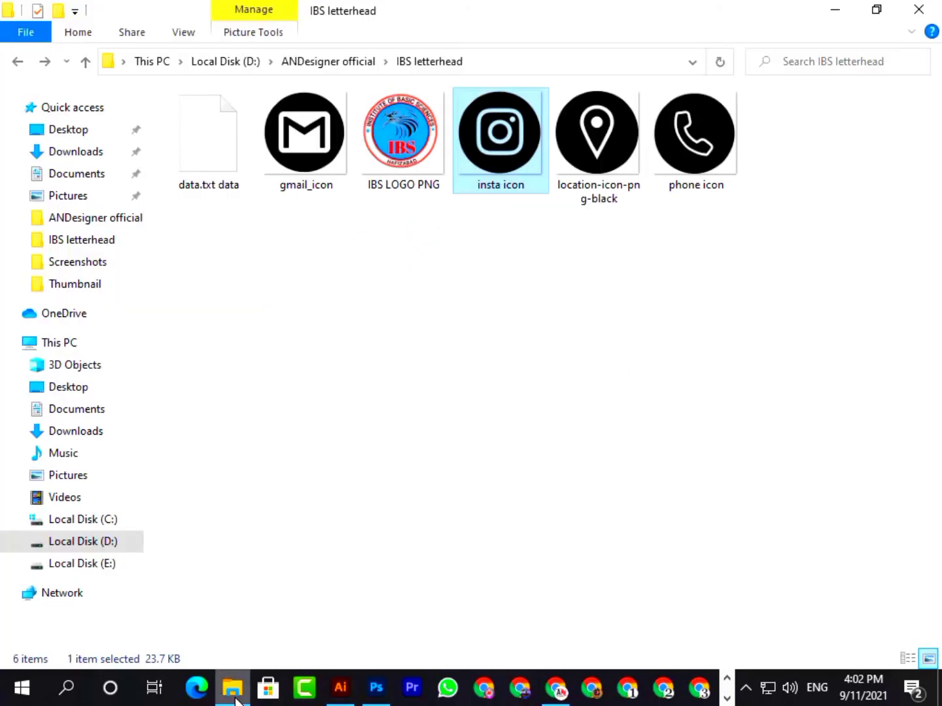
pyautogui.moveTo(716, 138); pyautogui.dragTo(361, 533)
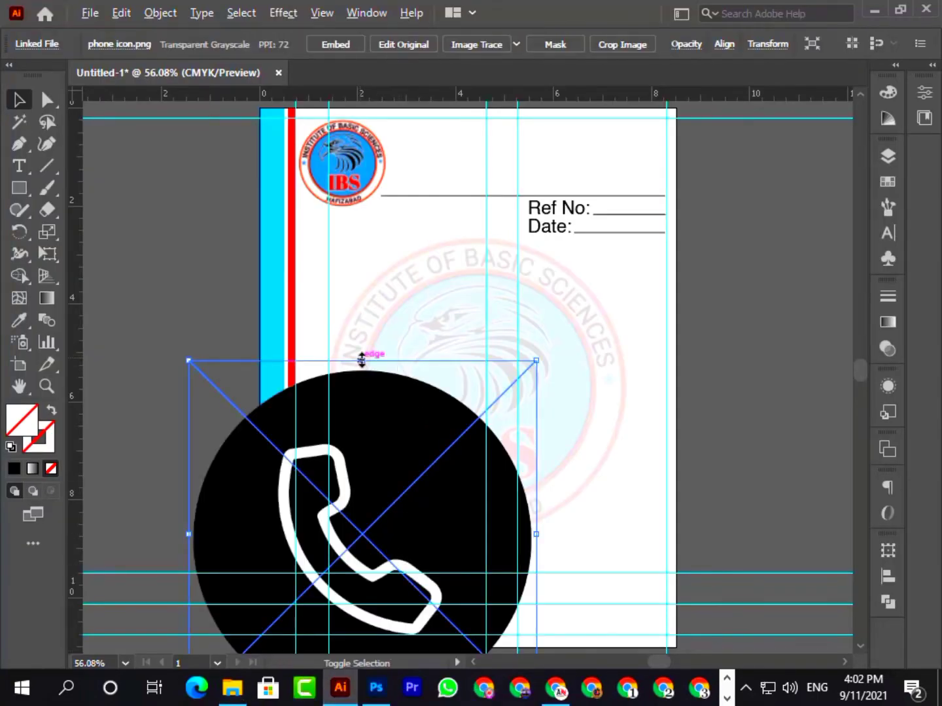
pyautogui.moveTo(362, 360); pyautogui.dragTo(309, 619)
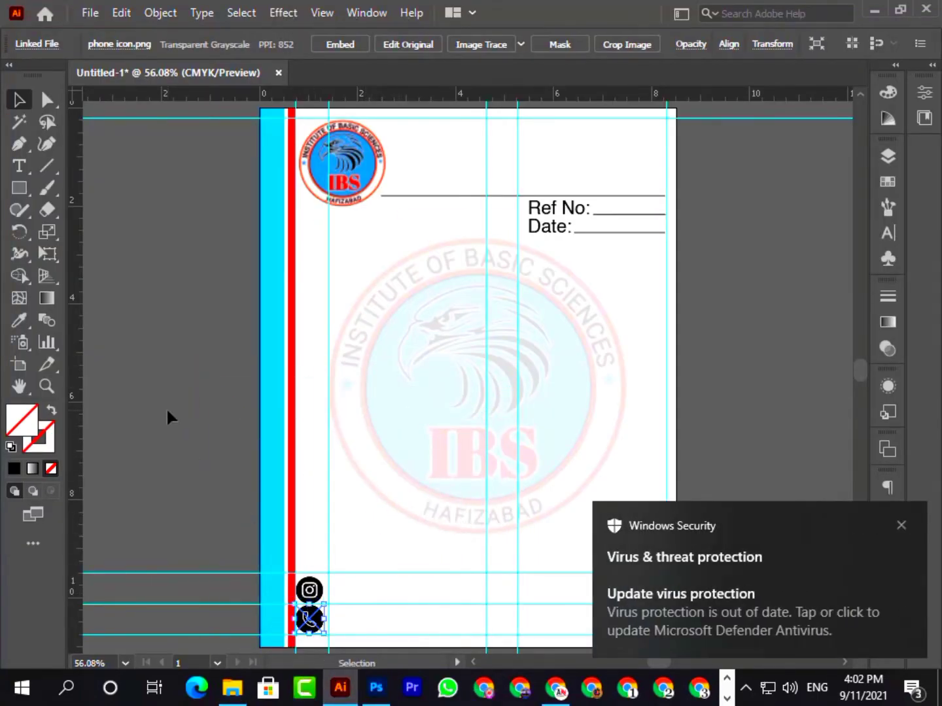
pyautogui.click(902, 523)
pyautogui.click(142, 345)
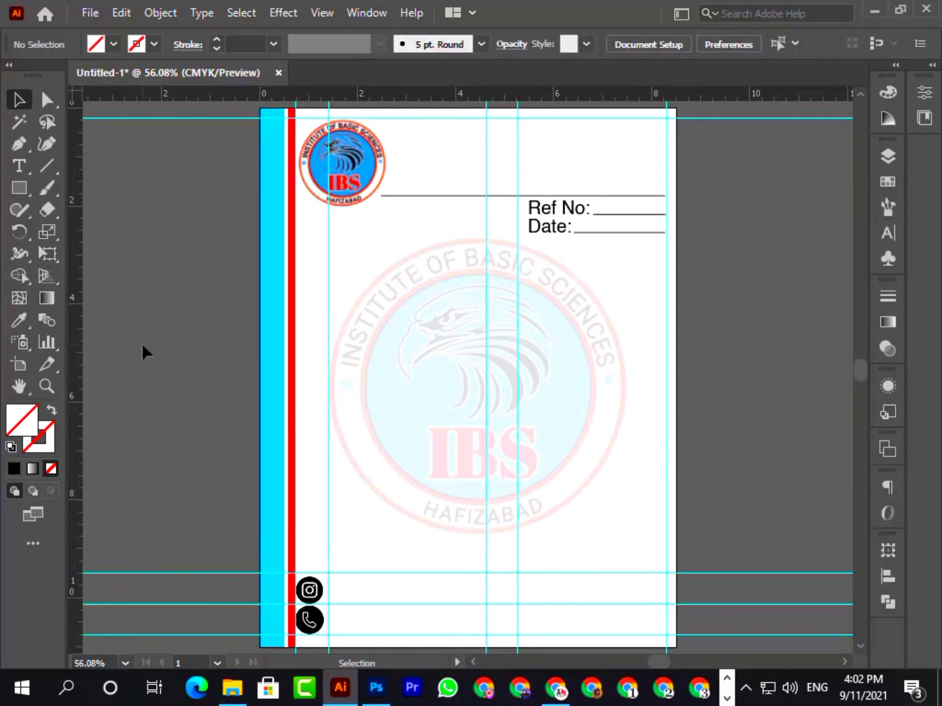
pyautogui.click(308, 621)
pyautogui.click(162, 453)
# Step: Place the gmail_icon image from the IBS letterhead folder and fit it between the page's middle guides, level with the Instagram icon
pyautogui.click(233, 688)
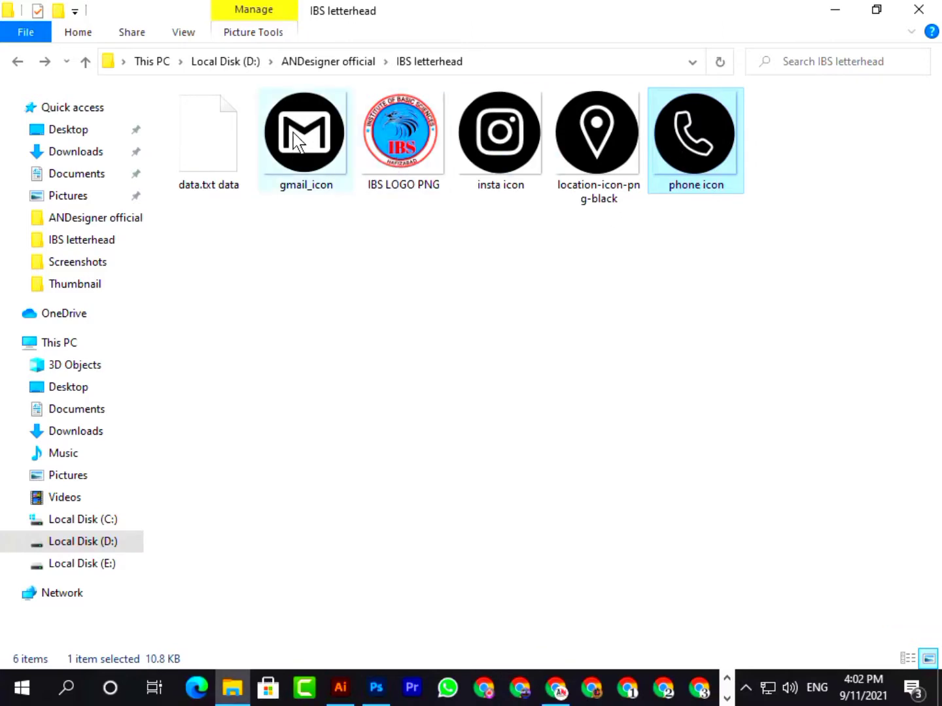
pyautogui.moveTo(307, 188); pyautogui.dragTo(496, 421)
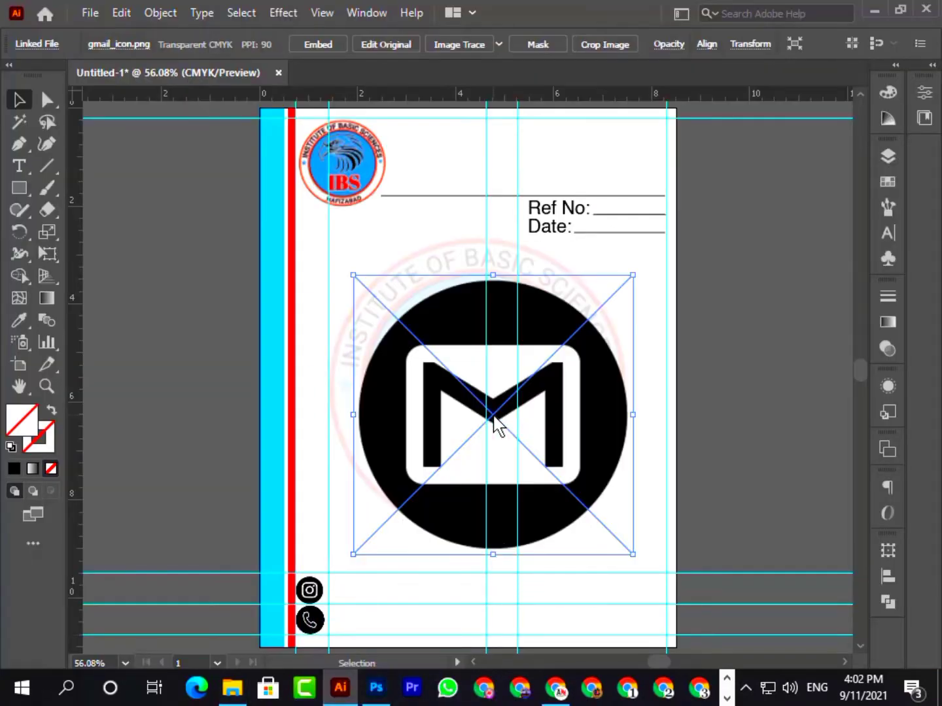
pyautogui.moveTo(499, 554); pyautogui.dragTo(512, 609)
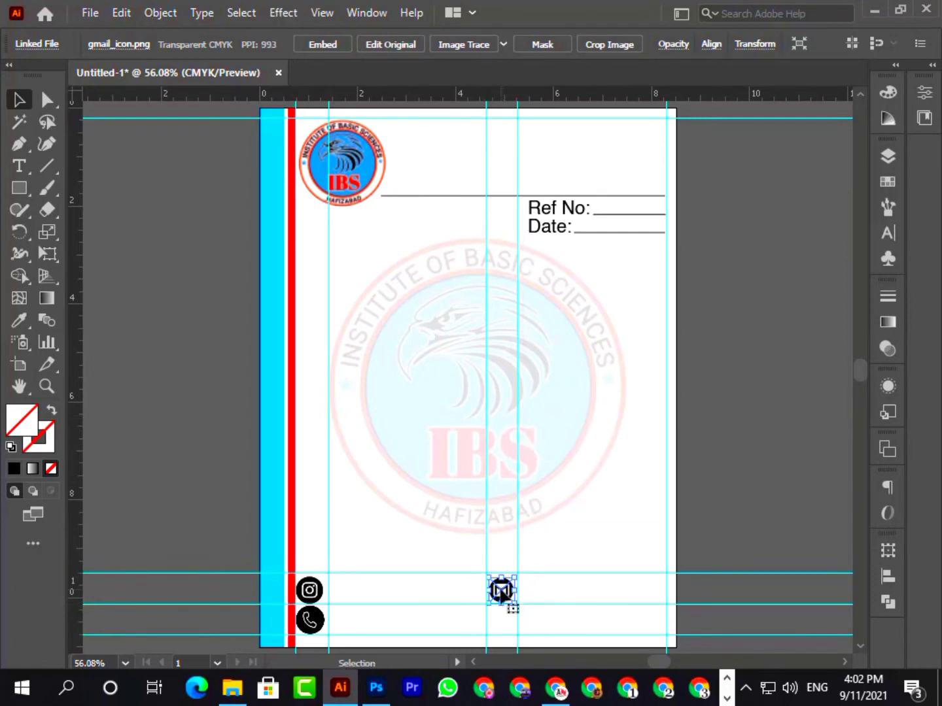
pyautogui.click(801, 433)
pyautogui.click(503, 598)
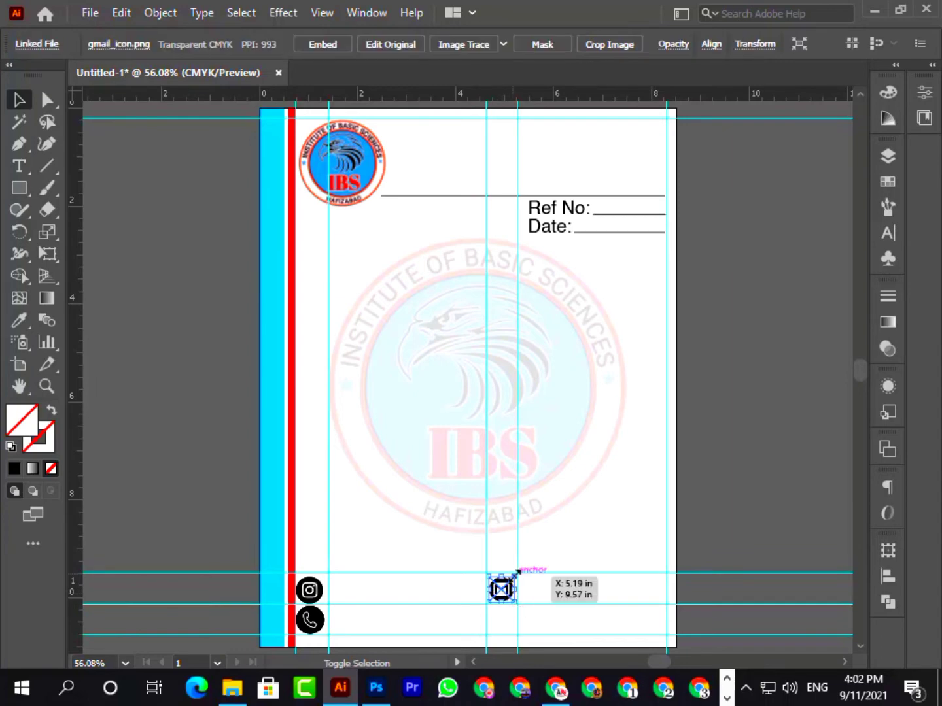
pyautogui.moveTo(516, 578); pyautogui.dragTo(521, 569)
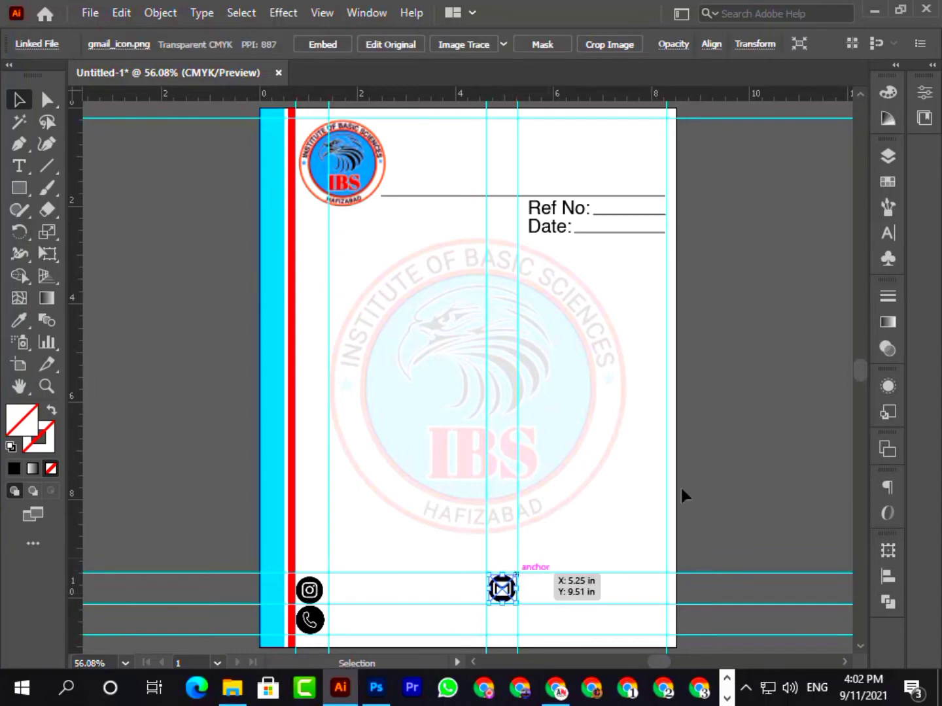
pyautogui.click(684, 497)
# Step: Place the location icon image from the IBS letterhead folder, shrink it and position it directly below the Gmail icon
pyautogui.click(233, 687)
pyautogui.moveTo(614, 123); pyautogui.dragTo(423, 447)
pyautogui.scroll(-4, 447, 450)
pyautogui.scroll(-4, 446, 450)
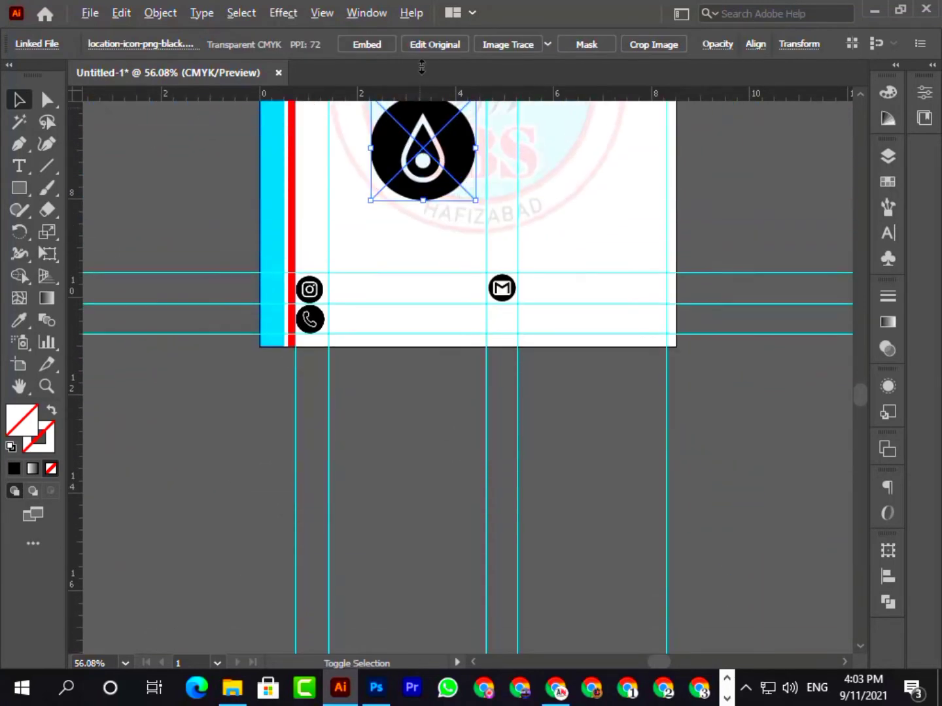
pyautogui.scroll(5, 549, 341)
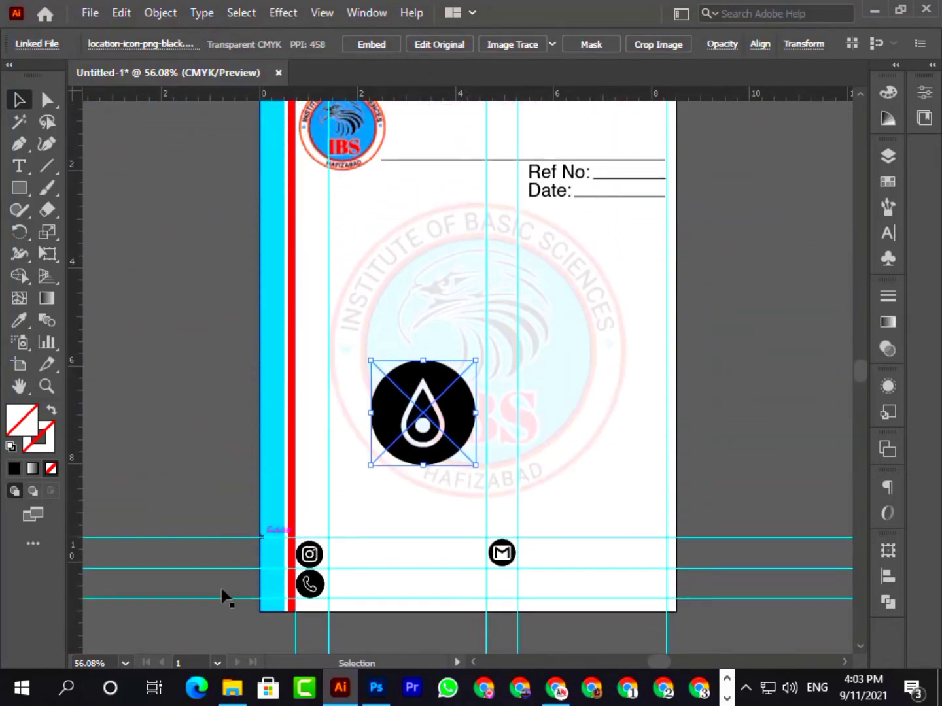
pyautogui.click(126, 662)
pyautogui.click(147, 647)
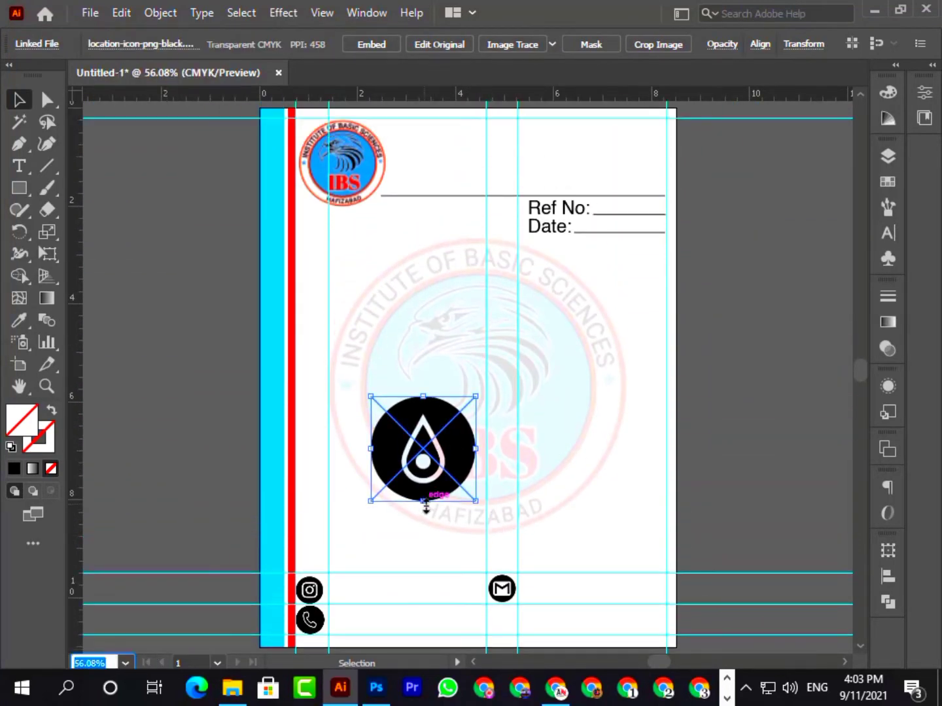
pyautogui.moveTo(423, 502); pyautogui.dragTo(517, 639)
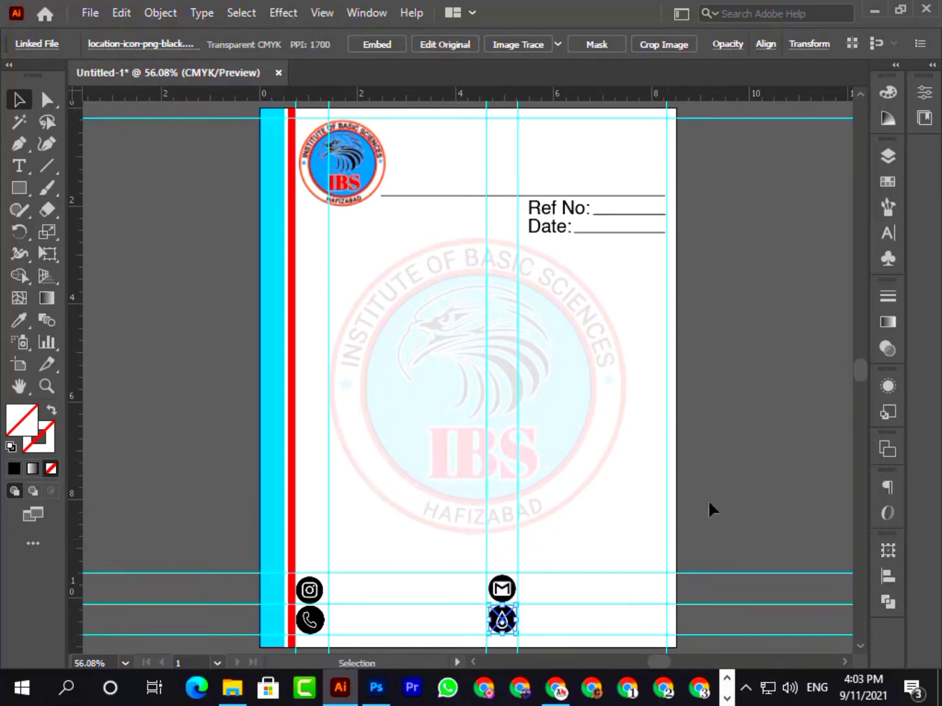
pyautogui.click(749, 444)
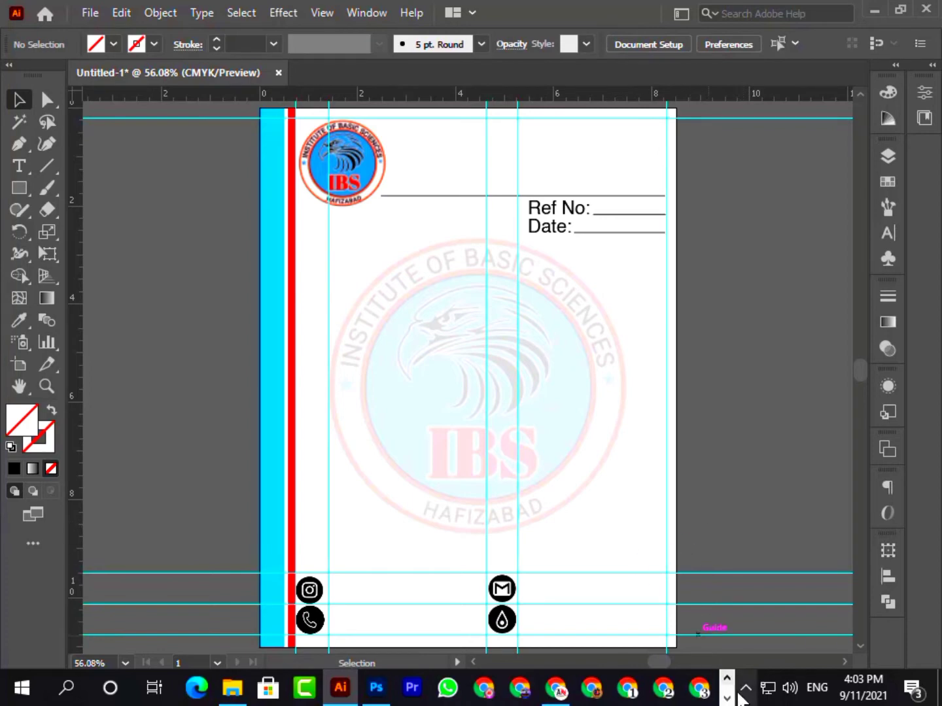
# Step: Switch to the data.txt data file in Notepad and copy the two-line Instagram handle
pyautogui.click(727, 698)
pyautogui.click(608, 688)
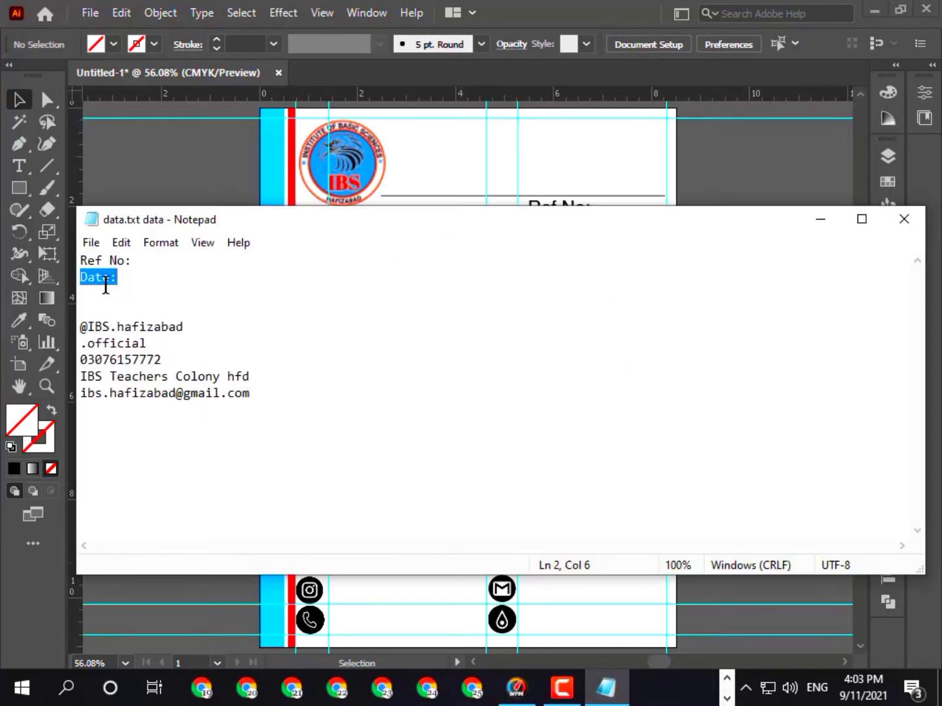
pyautogui.moveTo(152, 341); pyautogui.dragTo(79, 327)
pyautogui.rightClick(107, 342)
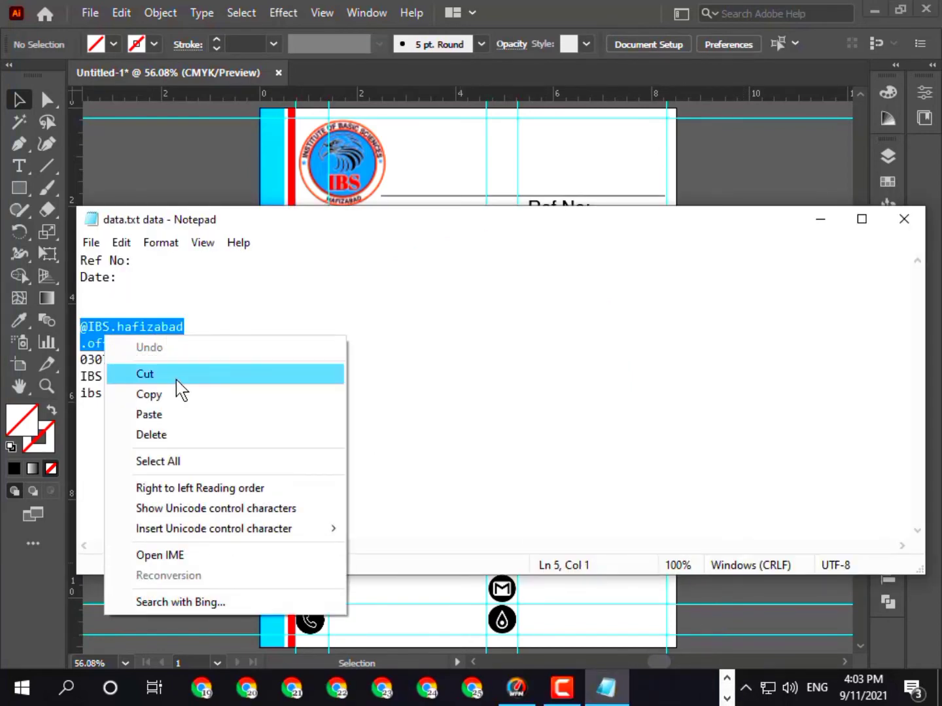
pyautogui.click(176, 393)
pyautogui.click(904, 219)
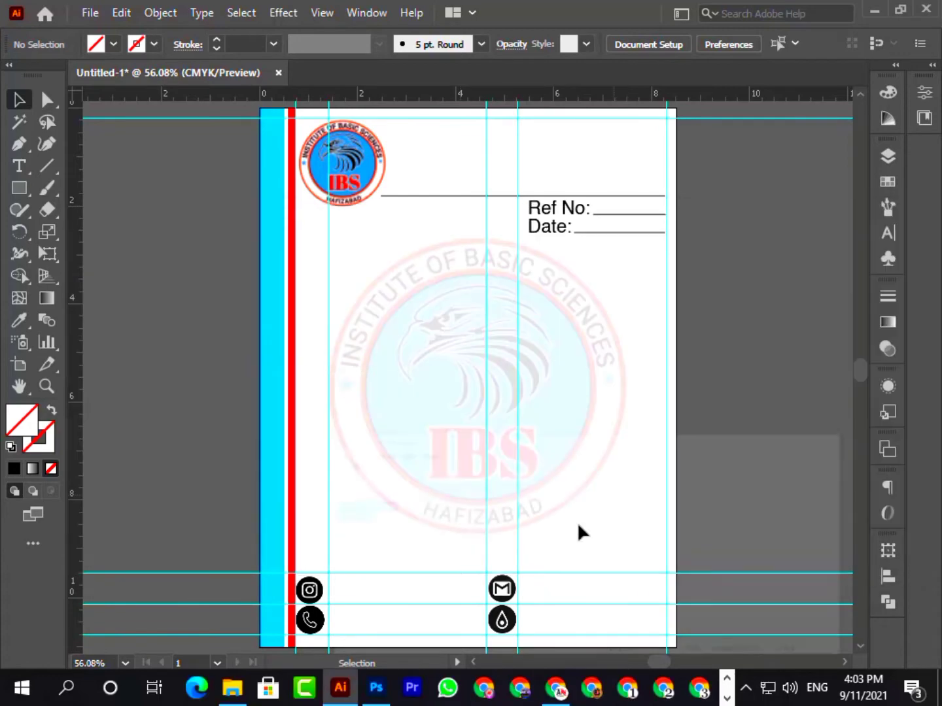
# Step: Add the copied Instagram handle as text beside the Instagram icon, enlarge it slightly and align it to the vertical guide
pyautogui.click(19, 166)
pyautogui.click(339, 589)
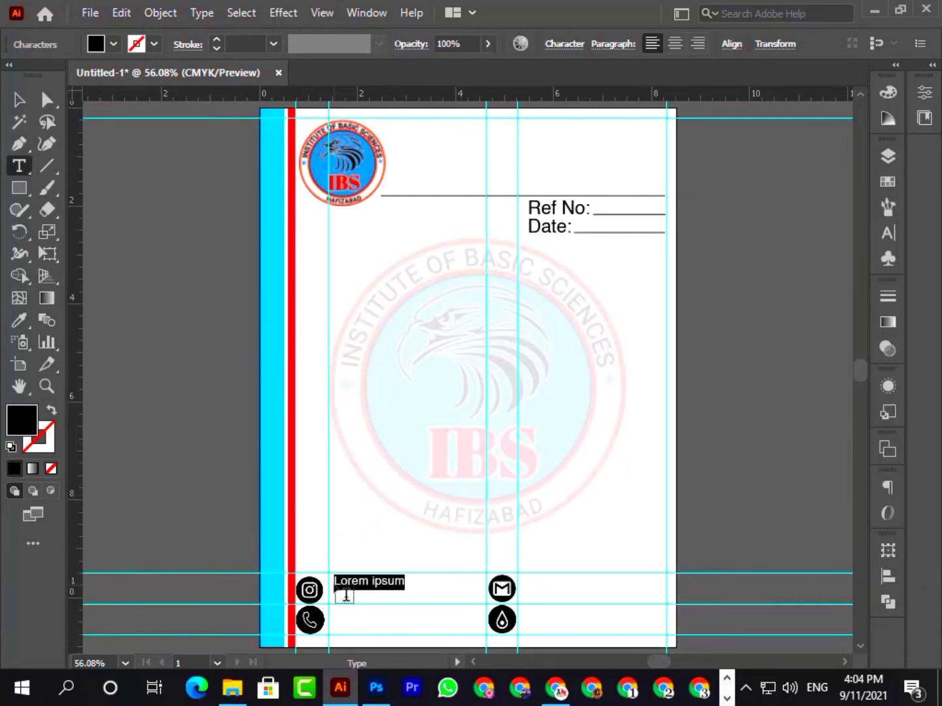
pyautogui.hotkey('ctrl', 'v')
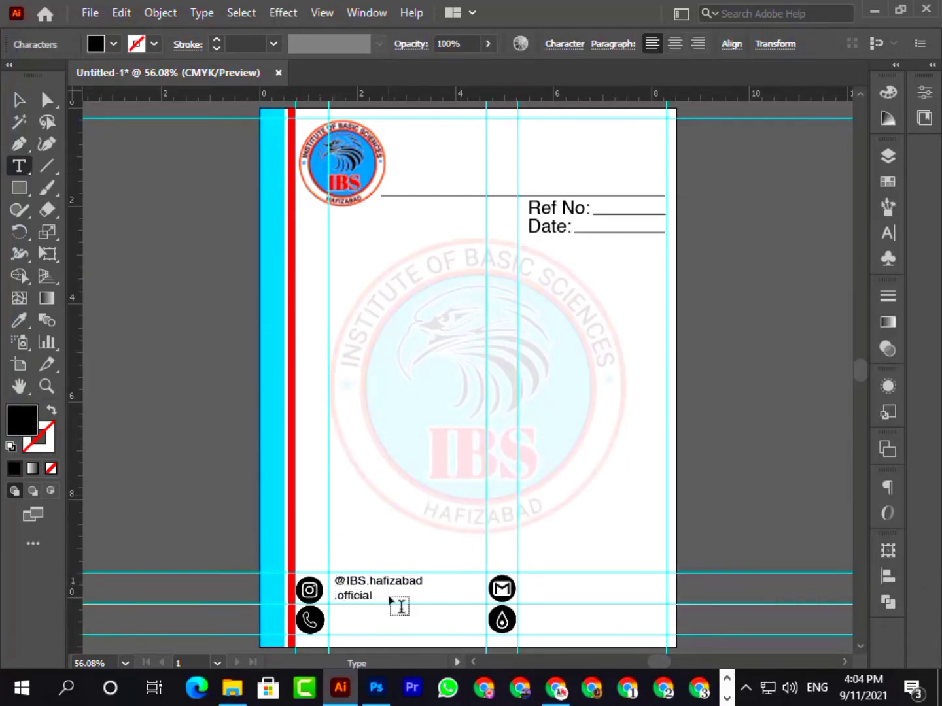
pyautogui.click(19, 103)
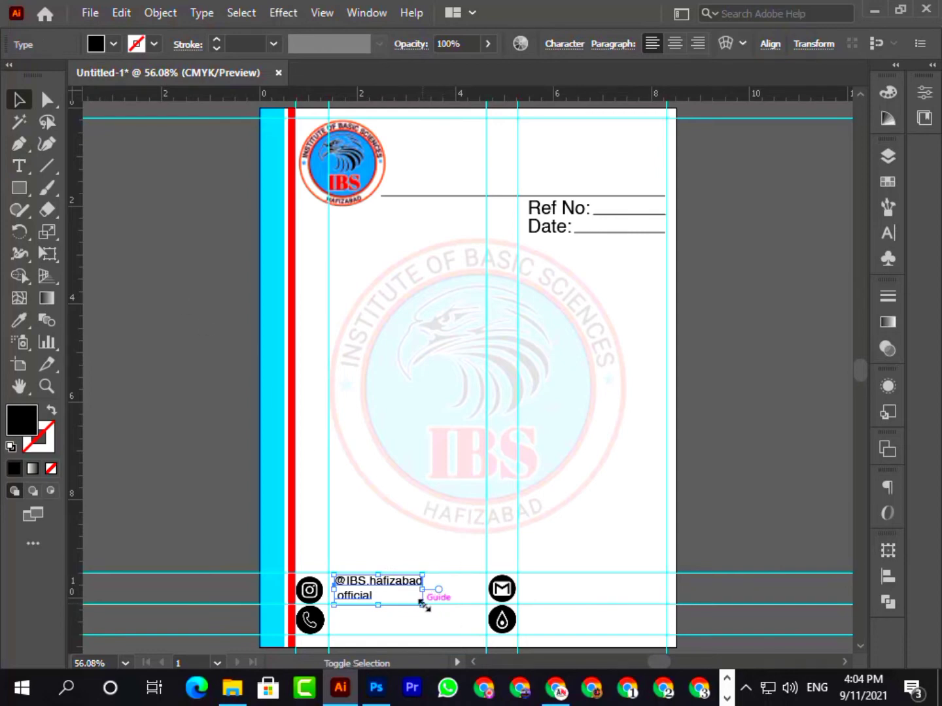
pyautogui.moveTo(422, 604)
pyautogui.mouseDown()
pyautogui.moveTo(444, 613)
pyautogui.moveTo(433, 617)
pyautogui.mouseUp()
pyautogui.moveTo(362, 586); pyautogui.dragTo(355, 587)
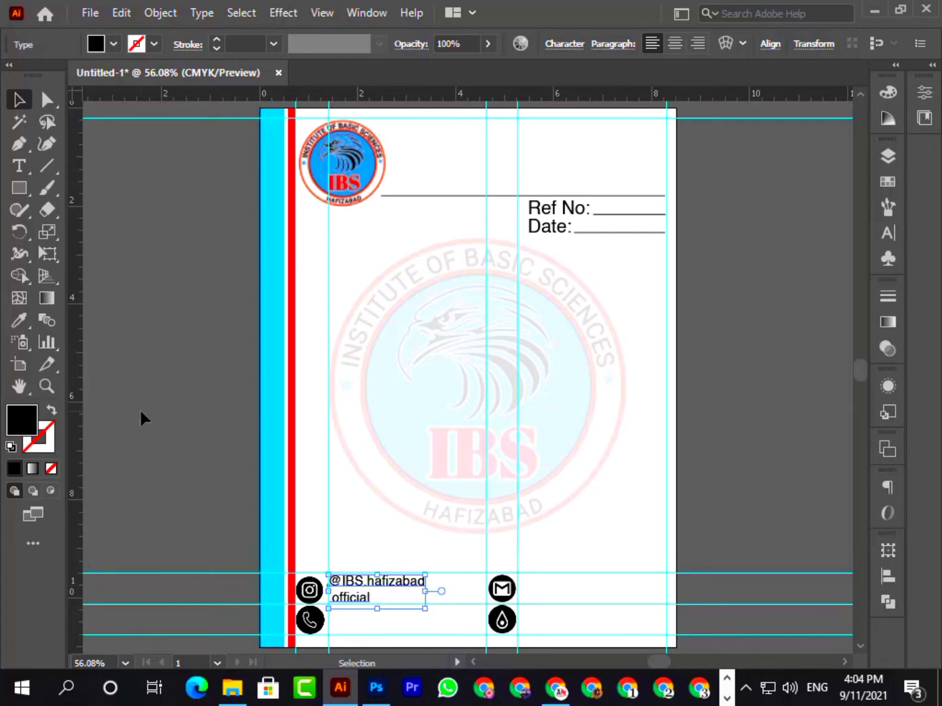
pyautogui.click(219, 454)
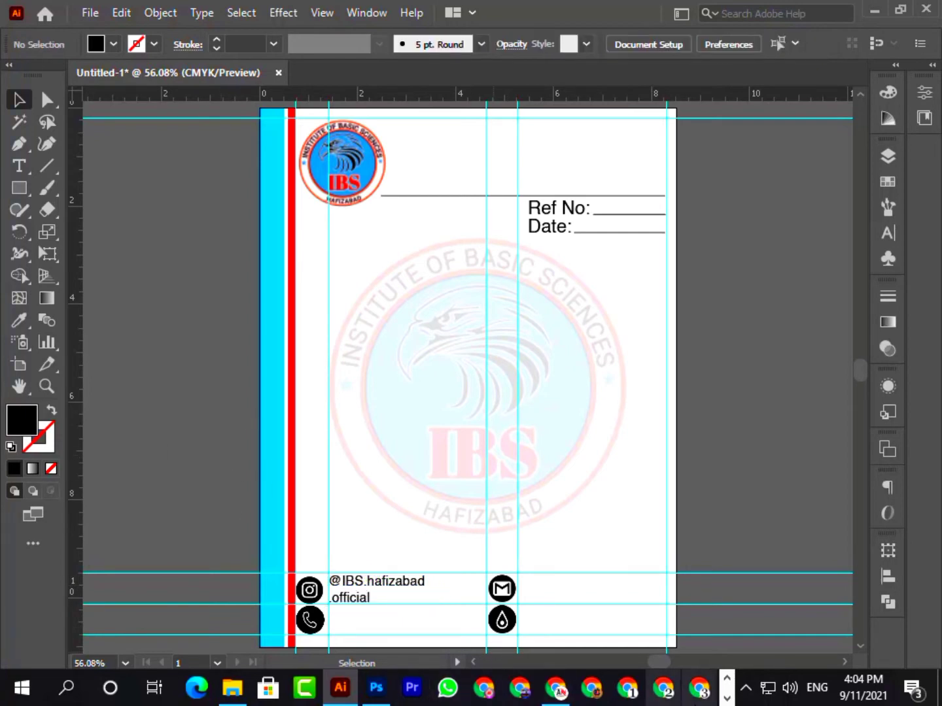
# Step: Switch to the data.txt data file in Notepad and copy the phone number, undoing any stray paste
pyautogui.click(727, 698)
pyautogui.click(606, 687)
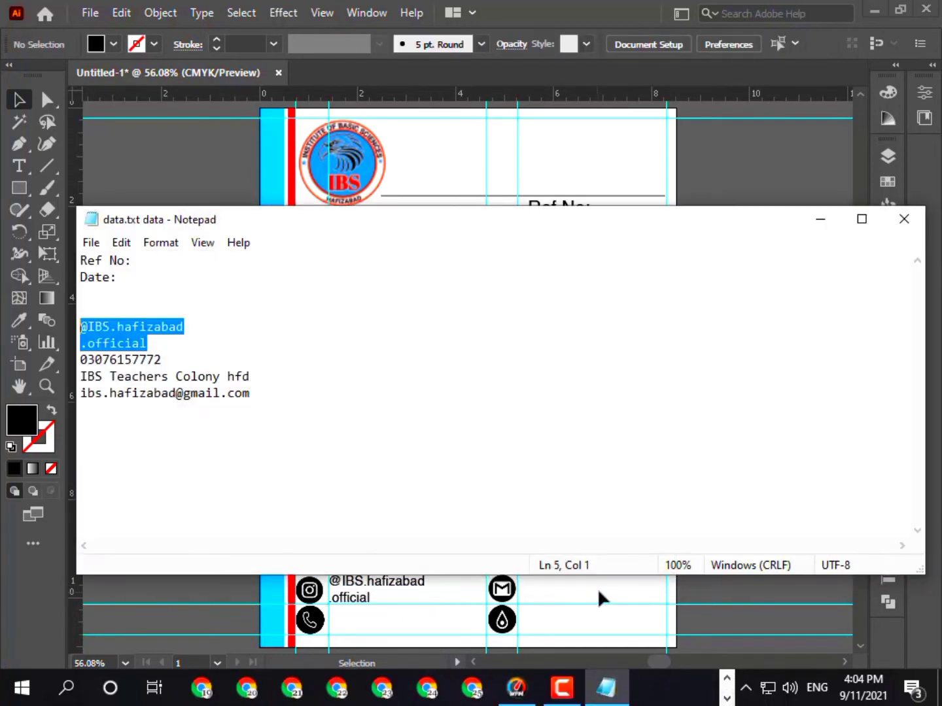
pyautogui.rightClick(141, 359)
pyautogui.click(132, 358)
pyautogui.doubleClick(131, 359)
pyautogui.hotkey('ctrl', 'v')
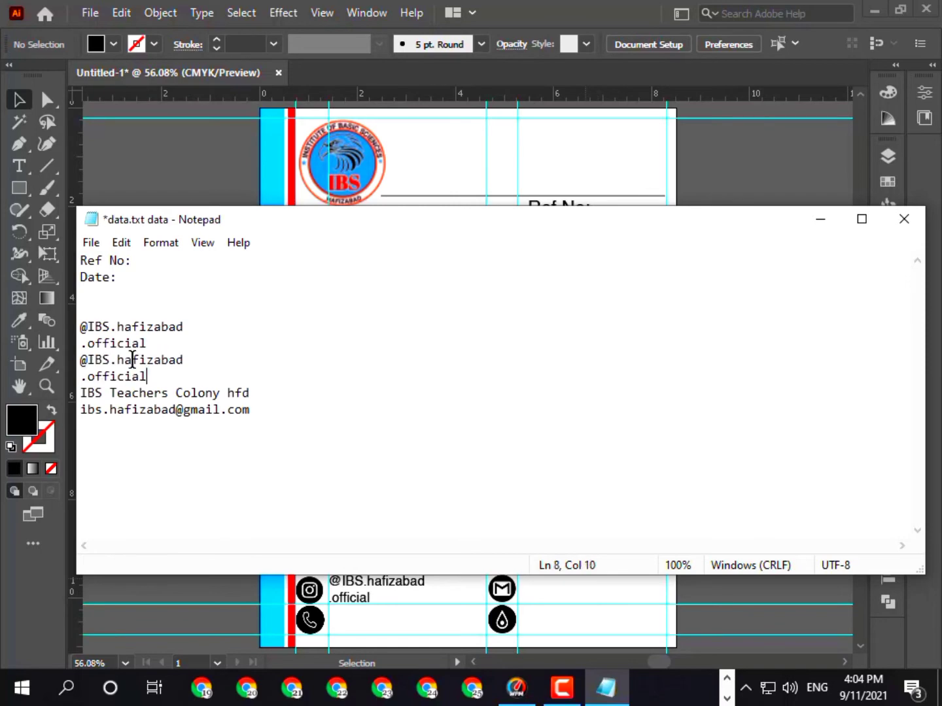
pyautogui.hotkey('ctrl', 'z')
pyautogui.click(821, 220)
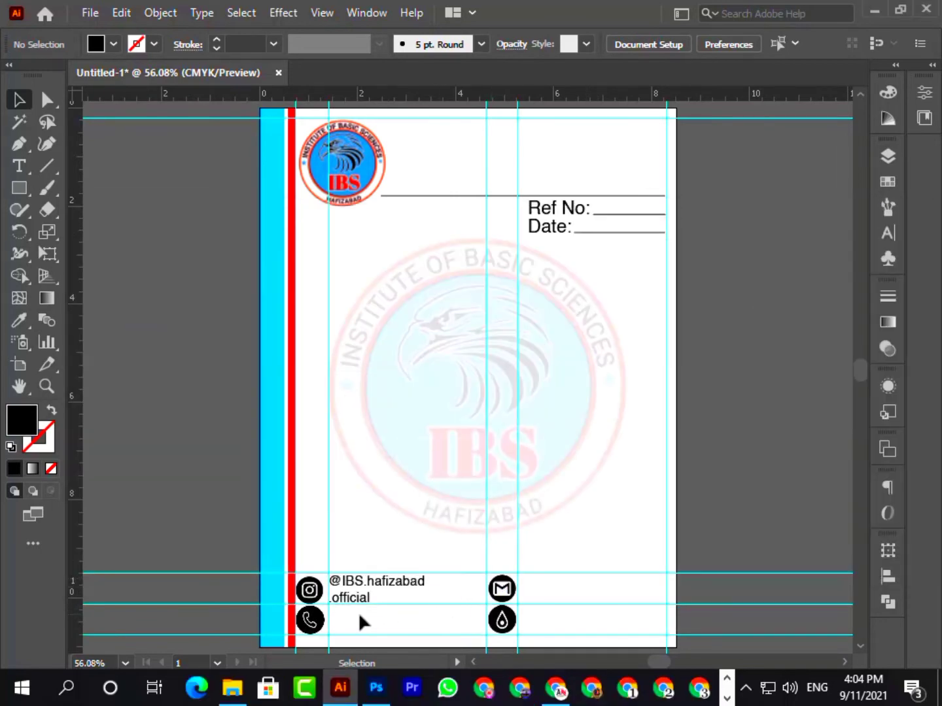
# Step: Duplicate the Instagram handle text beside the phone icon and replace its content with the copied phone number
pyautogui.moveTo(380, 595); pyautogui.dragTo(379, 621)
pyautogui.tripleClick(379, 621)
pyautogui.hotkey('ctrl', 'a')
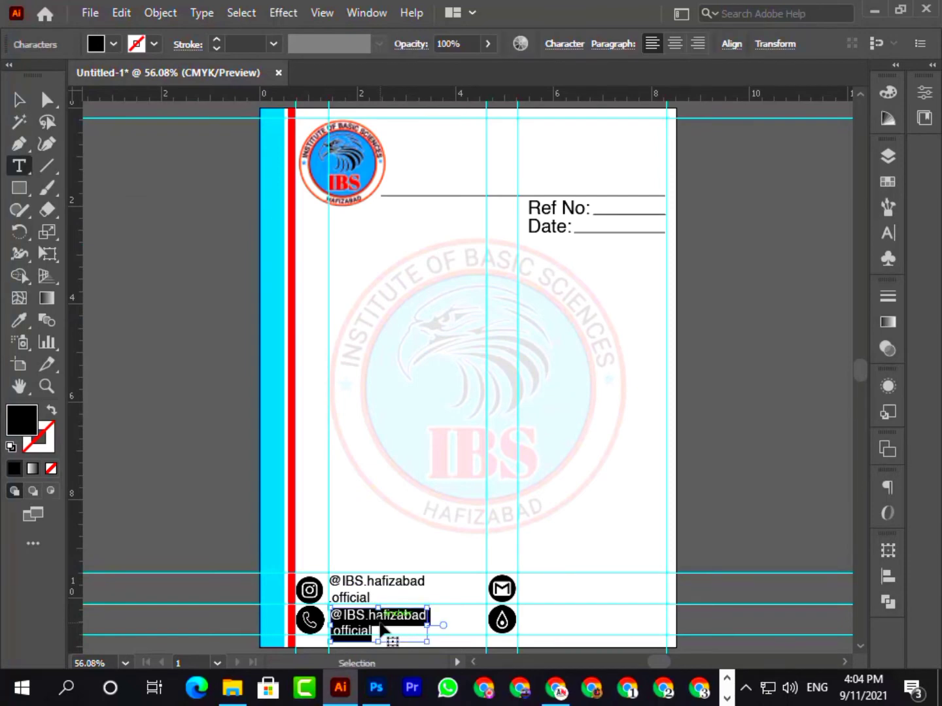
pyautogui.hotkey('ctrl', 'v')
pyautogui.press('Escape')
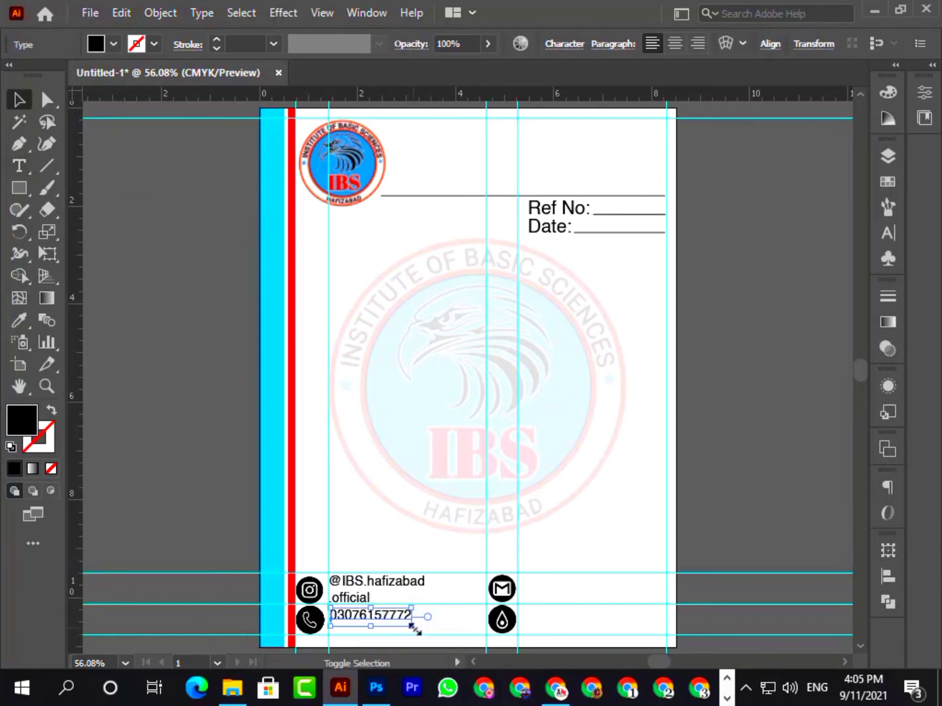
# Step: Enlarge the phone number text to fit between the two lowest guides and center it vertically beside the phone icon
pyautogui.moveTo(414, 627); pyautogui.dragTo(481, 656)
pyautogui.scroll(-3, 490, 622)
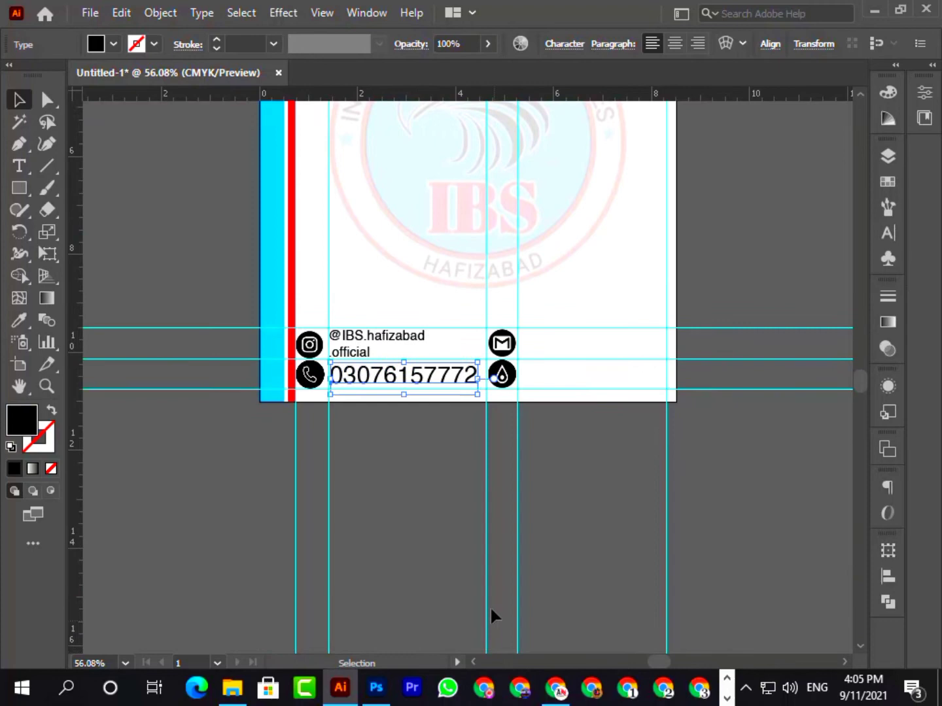
pyautogui.click(416, 505)
pyautogui.click(127, 662)
pyautogui.click(154, 647)
pyautogui.click(784, 395)
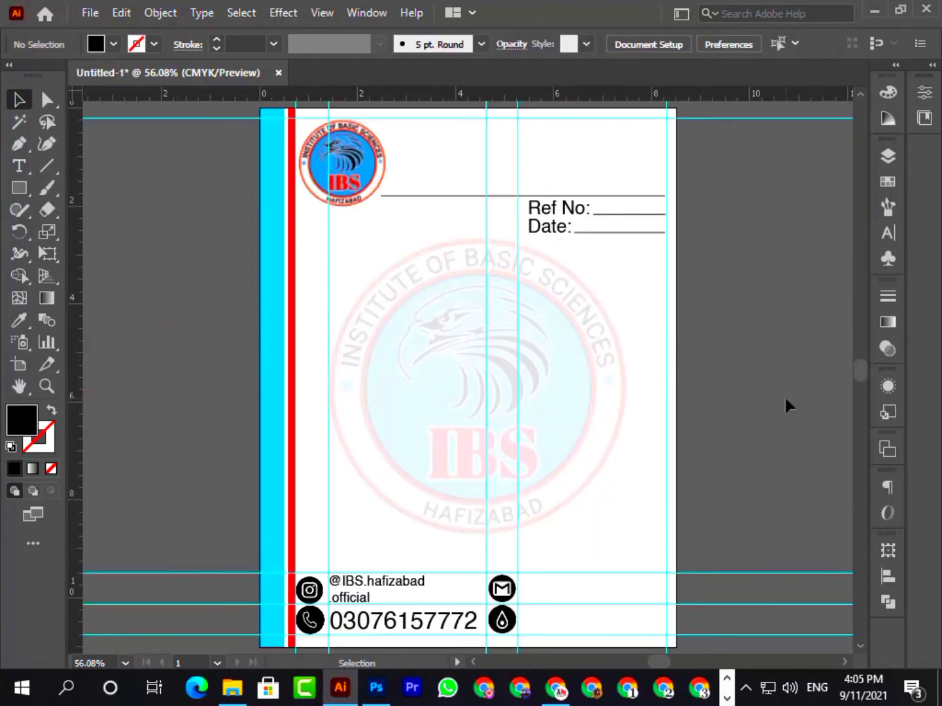
pyautogui.click(432, 629)
pyautogui.moveTo(480, 632); pyautogui.dragTo(398, 618)
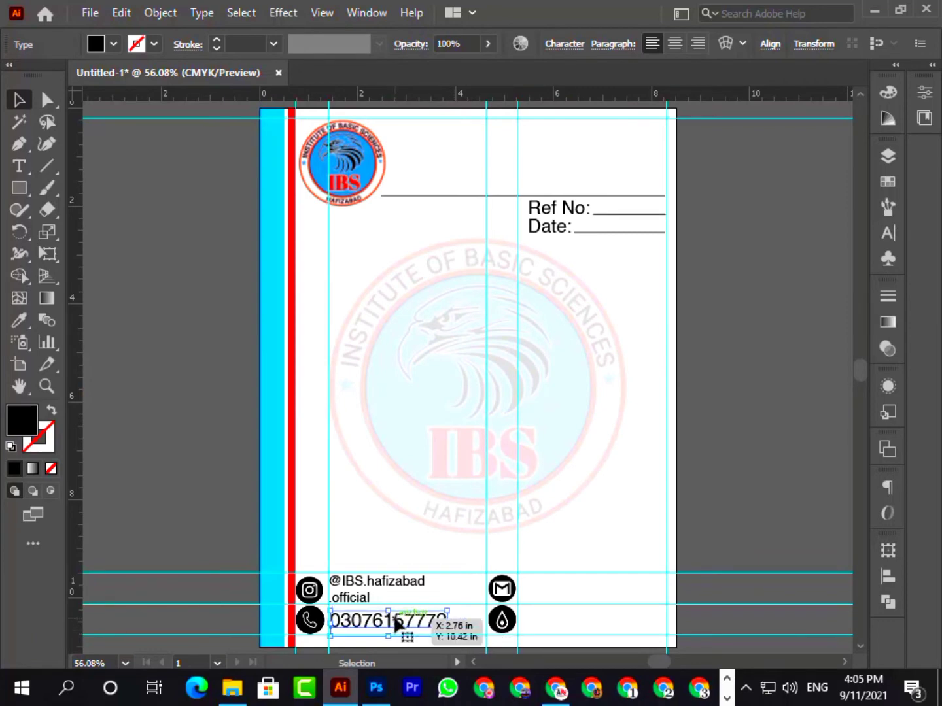
pyautogui.click(740, 471)
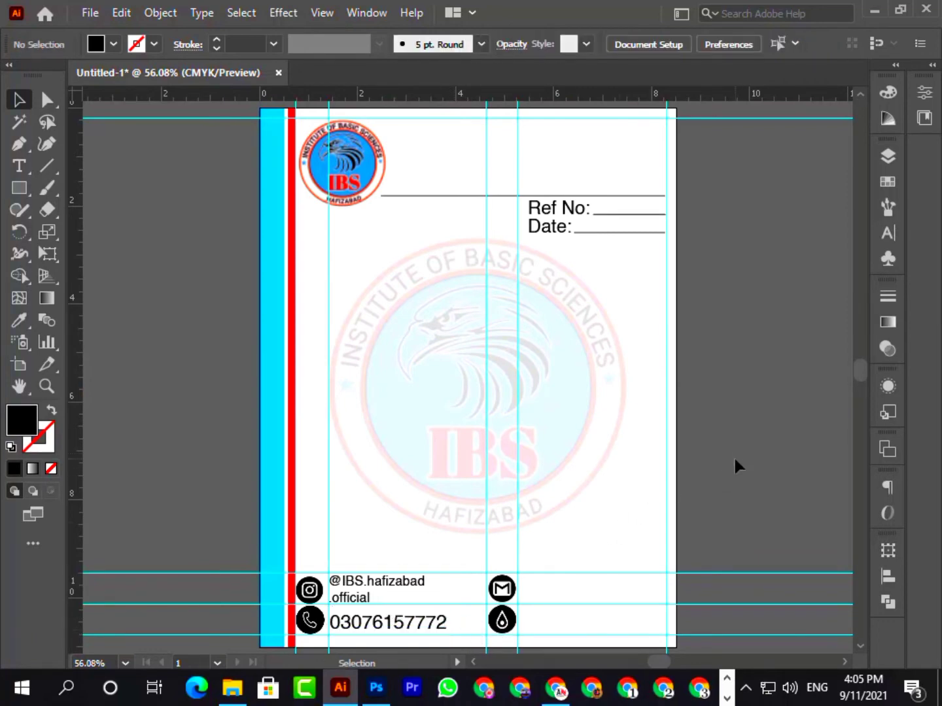
# Step: Switch to the data.txt data file in Notepad and copy the e-mail address
pyautogui.click(727, 698)
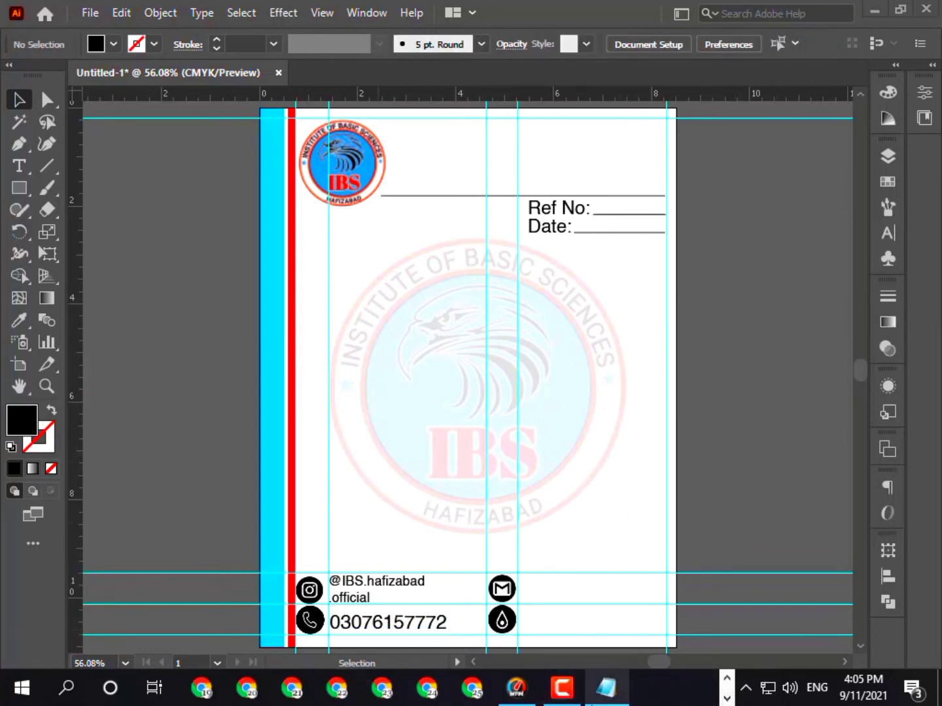
pyautogui.click(606, 687)
pyautogui.click(200, 378)
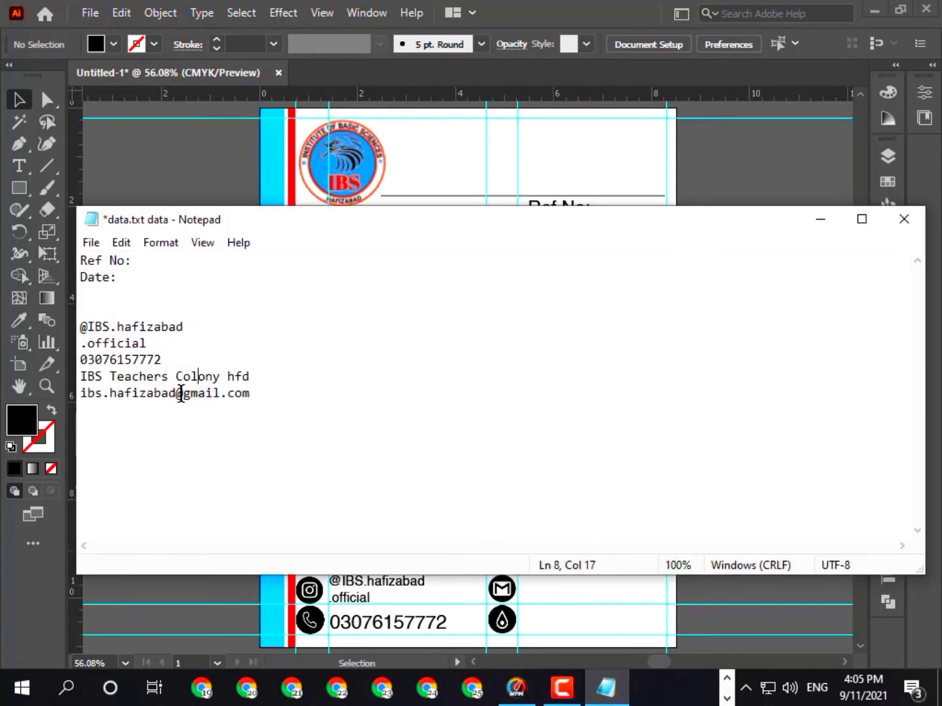
pyautogui.doubleClick(181, 393)
pyautogui.rightClick(180, 392)
pyautogui.click(244, 173)
pyautogui.click(821, 218)
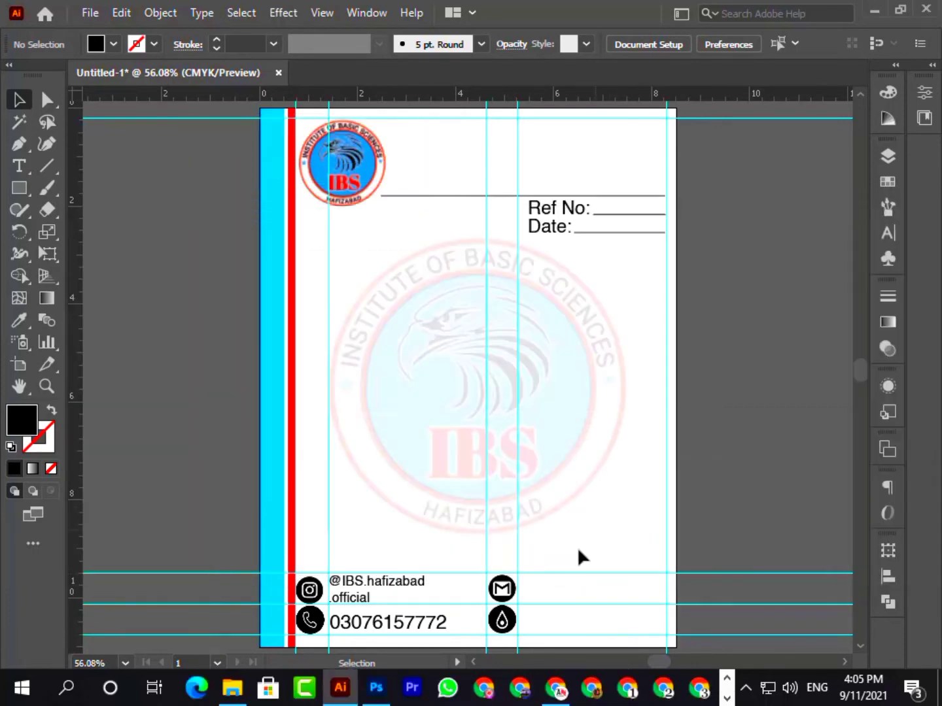
# Step: Duplicate the Instagram handle text beside the mail icon and replace its content with the copied e-mail address, undoing the stray paste
pyautogui.moveTo(405, 588); pyautogui.dragTo(433, 587)
pyautogui.moveTo(535, 598); pyautogui.dragTo(540, 599)
pyautogui.hotkey('ctrl', 'a')
pyautogui.hotkey('ctrl', 'v')
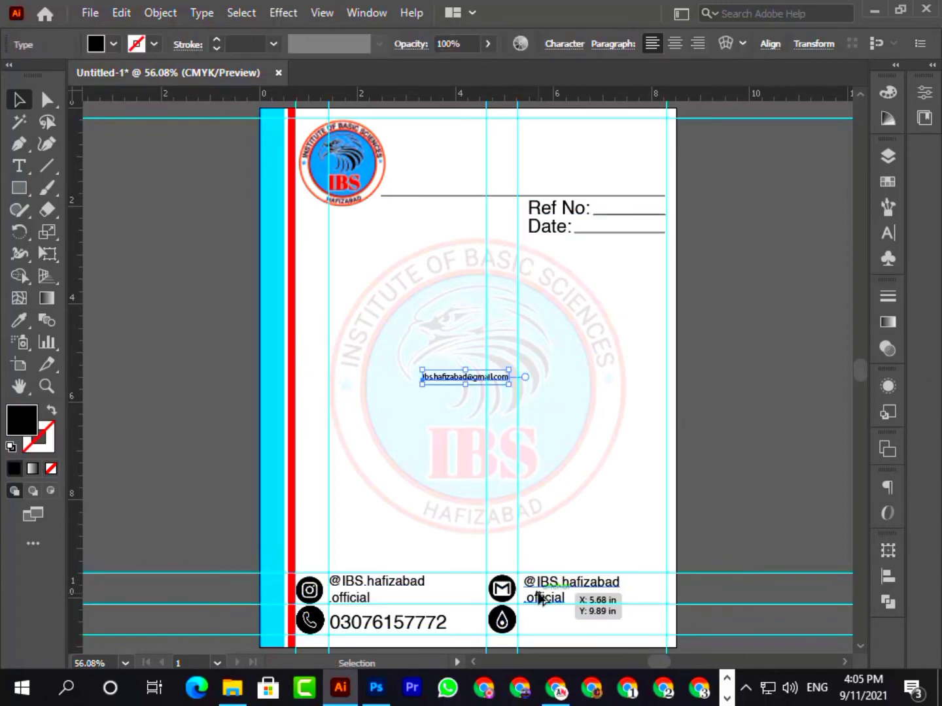
pyautogui.hotkey('ctrl', 'z')
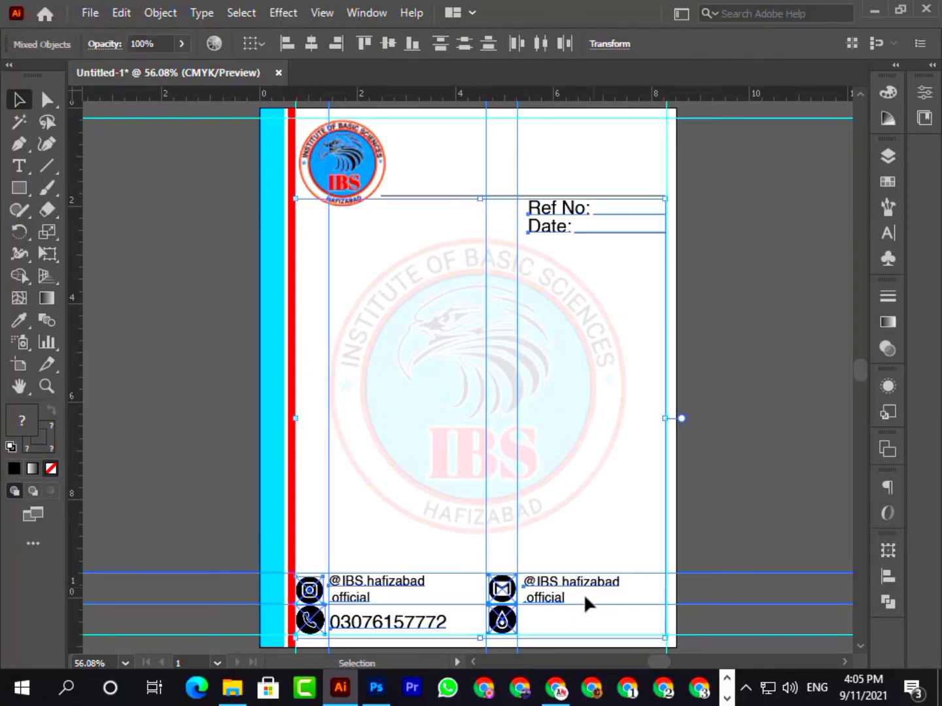
pyautogui.doubleClick(550, 583)
pyautogui.hotkey('ctrl', 'a')
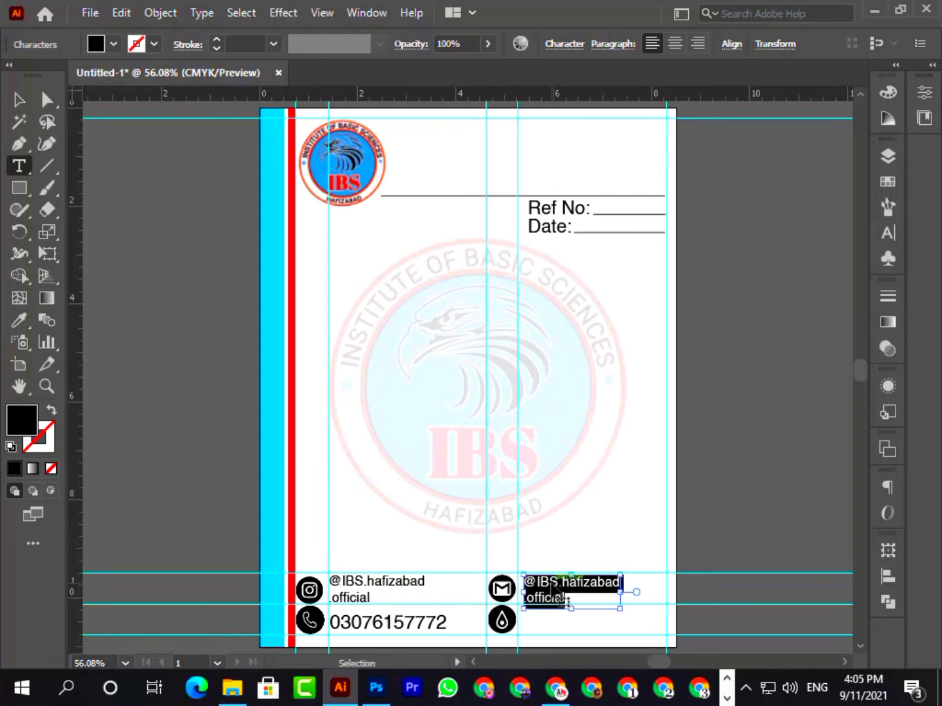
pyautogui.hotkey('ctrl', 'v')
pyautogui.click(19, 99)
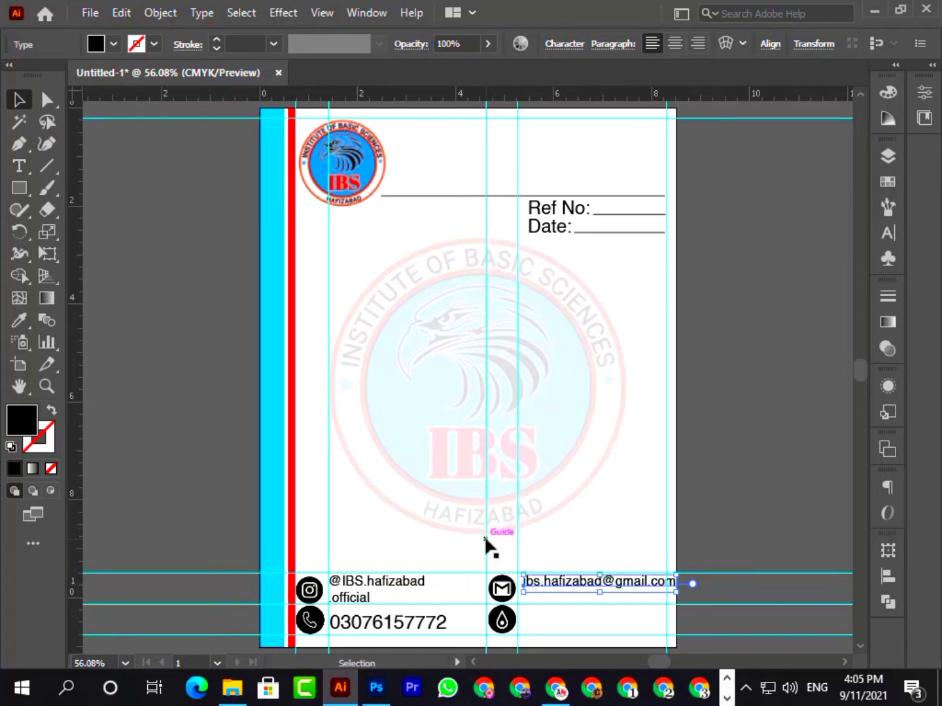
# Step: Shift the two middle vertical guides left and move the mail and location icons left to sit between them
pyautogui.moveTo(486, 539); pyautogui.dragTo(454, 563)
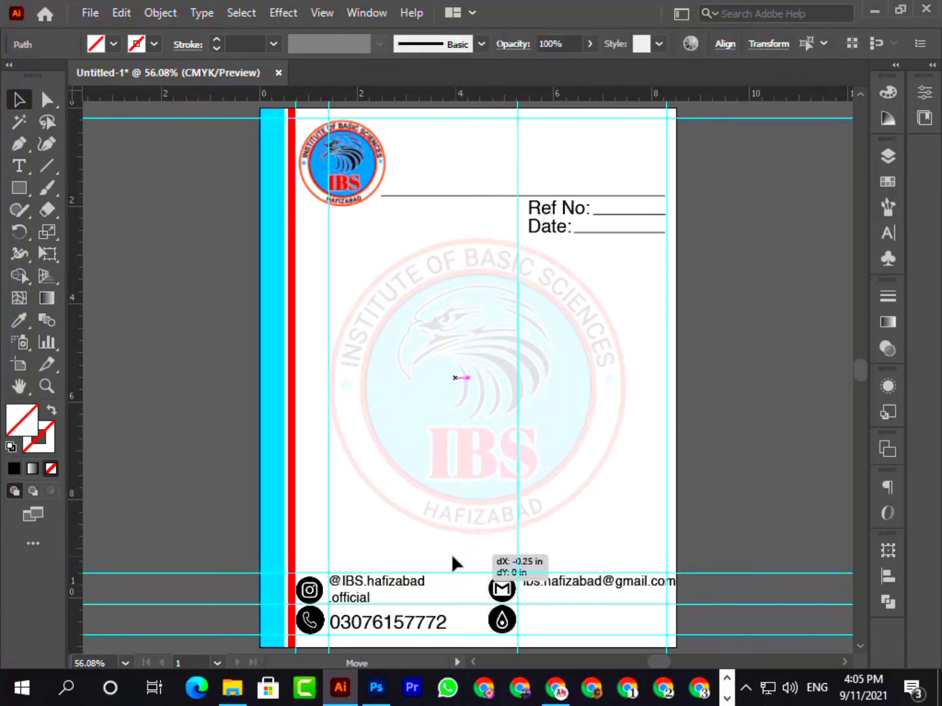
pyautogui.moveTo(510, 544); pyautogui.dragTo(485, 536)
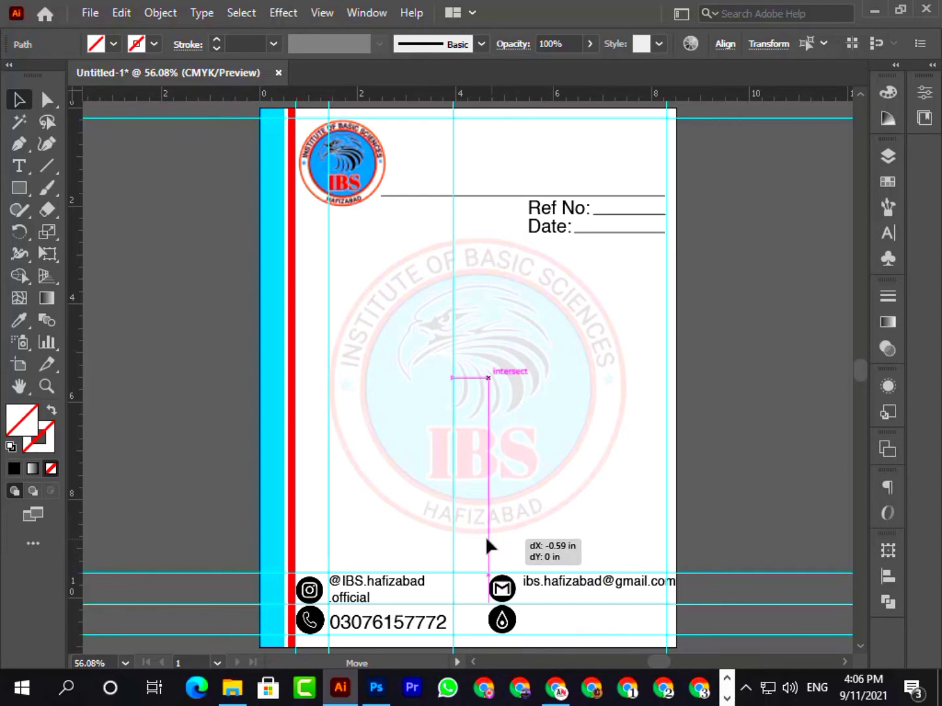
pyautogui.click(503, 590)
pyautogui.keyDown('shift'); pyautogui.click(513, 621); pyautogui.keyUp('shift')
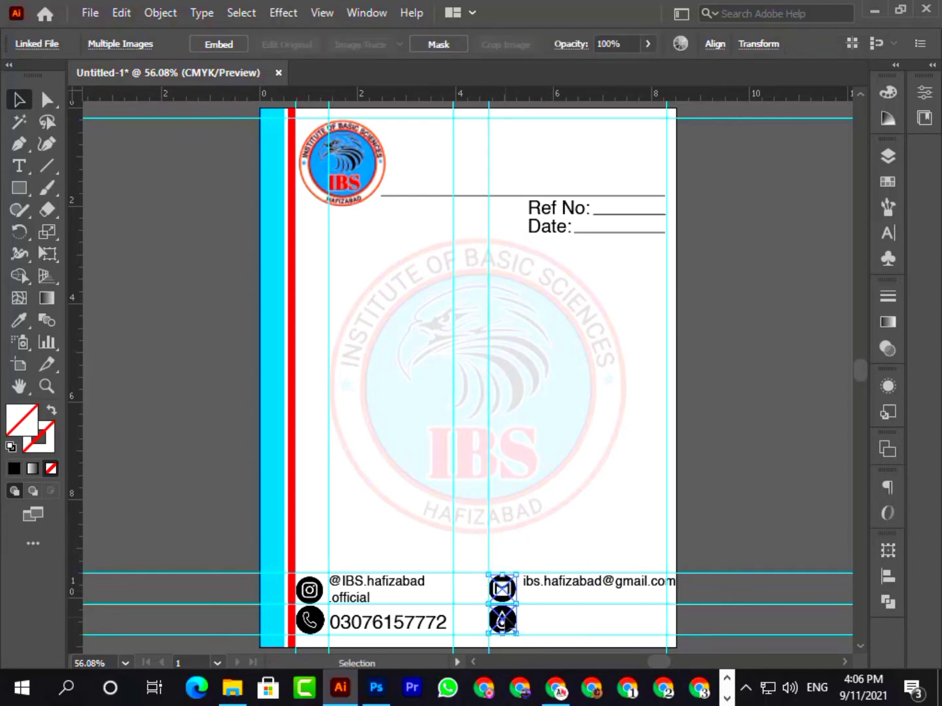
pyautogui.moveTo(513, 621); pyautogui.dragTo(507, 621)
pyautogui.press('Left')
pyautogui.press('Left')
pyautogui.press('Left')
pyautogui.press('Left')
pyautogui.press('Left')
pyautogui.press('Left')
pyautogui.press('Left')
pyautogui.press('Left')
pyautogui.press('Left')
pyautogui.press('Left')
pyautogui.press('Left')
pyautogui.press('Left')
pyautogui.press('Left')
pyautogui.press('Left')
pyautogui.press('Left')
pyautogui.press('Left')
pyautogui.press('Left')
pyautogui.press('Left')
pyautogui.press('Left')
pyautogui.press('Left')
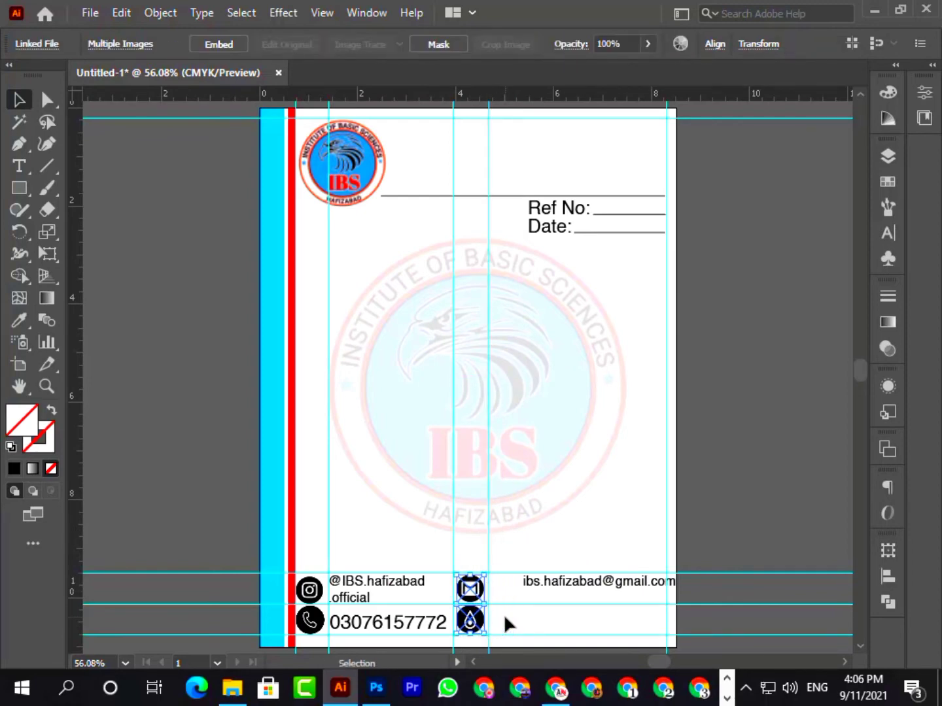
# Step: Move the e-mail text beside the mail icon and enlarge it to reach the right margin guide
pyautogui.click(735, 437)
pyautogui.moveTo(599, 585); pyautogui.dragTo(567, 592)
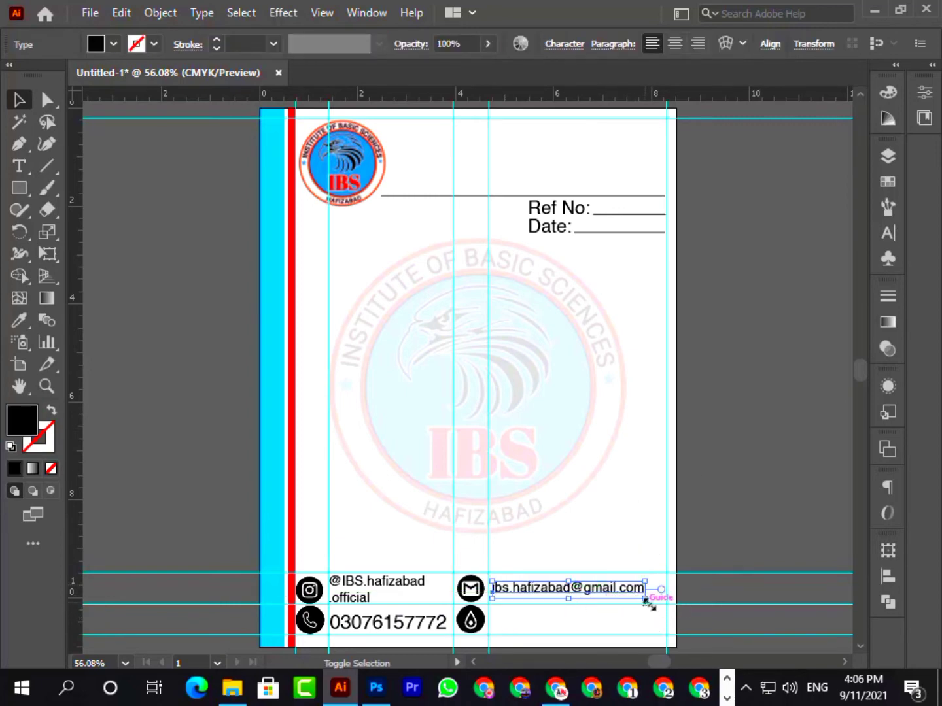
pyautogui.moveTo(645, 603); pyautogui.dragTo(700, 562)
pyautogui.click(166, 252)
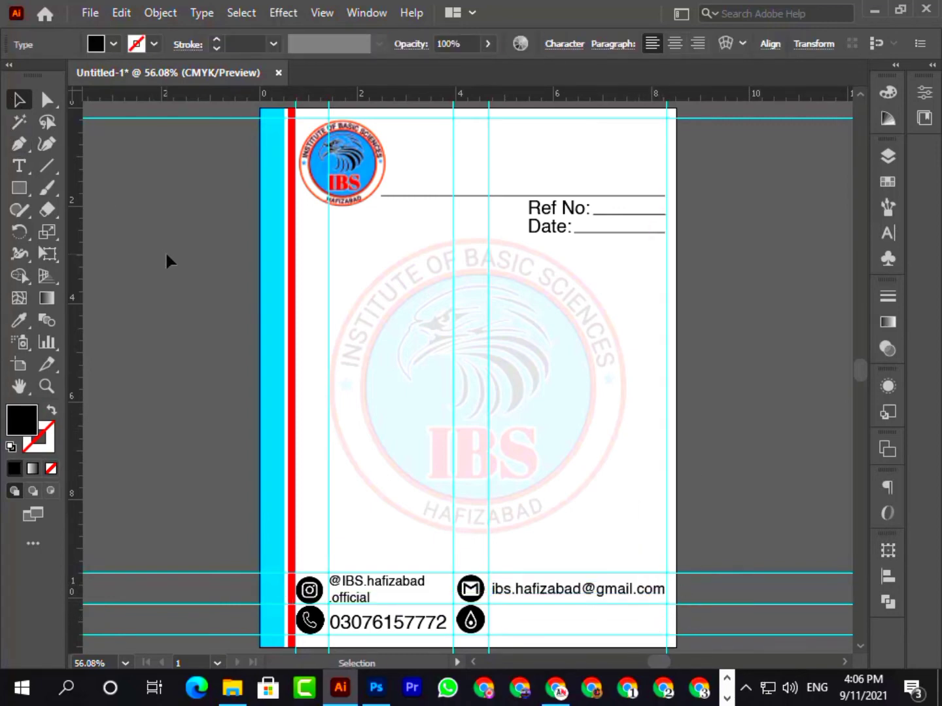
# Step: Switch to the data.txt data file in Notepad, copy the address line, and minimize the file
pyautogui.click(727, 698)
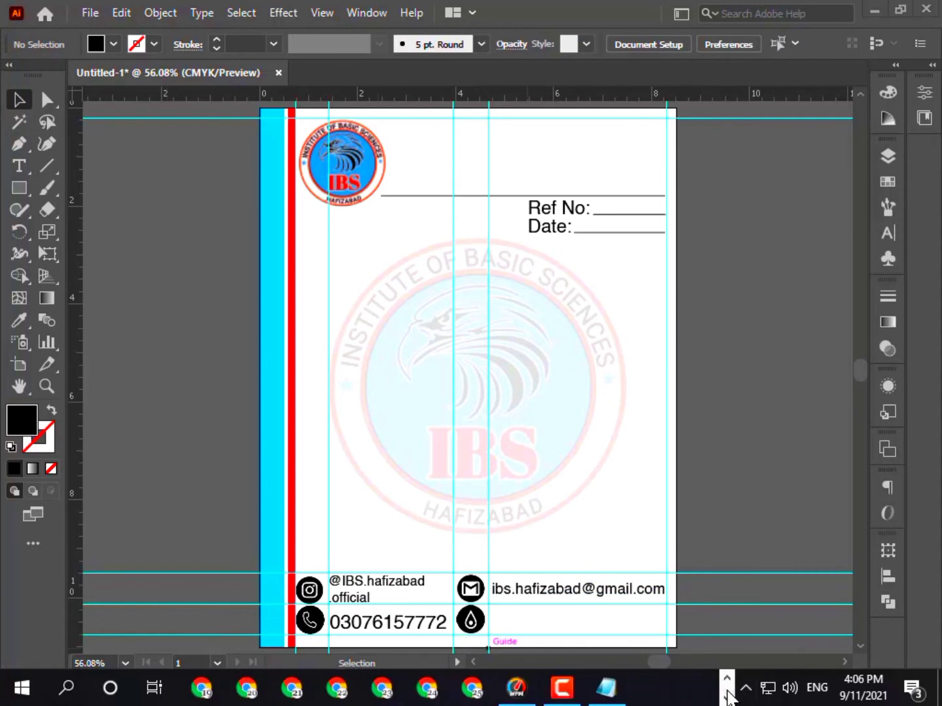
pyautogui.click(611, 690)
pyautogui.click(175, 379)
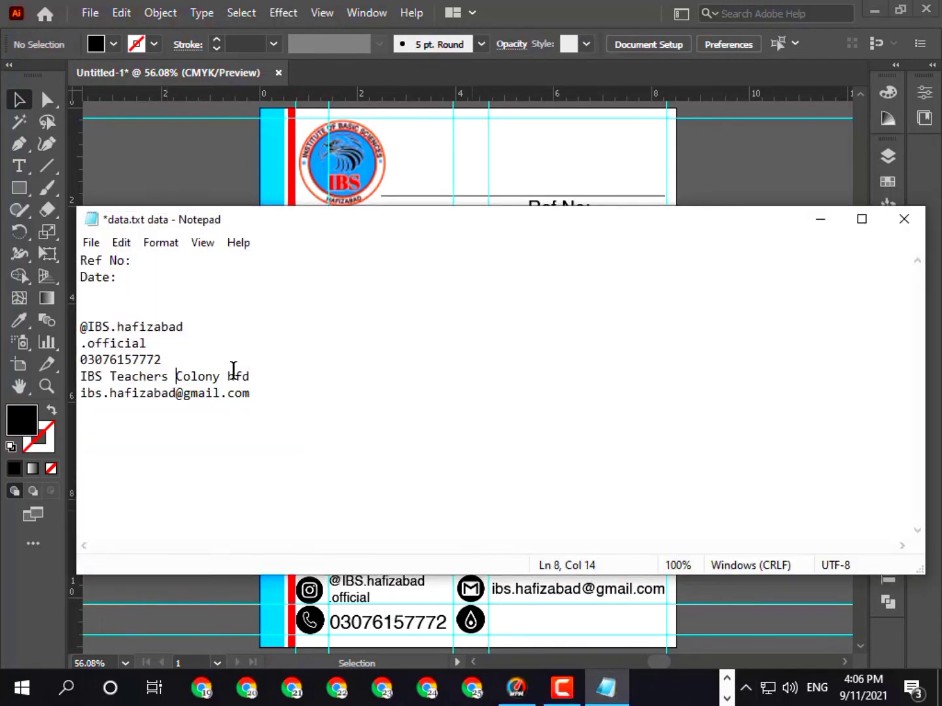
pyautogui.moveTo(251, 377); pyautogui.dragTo(92, 376)
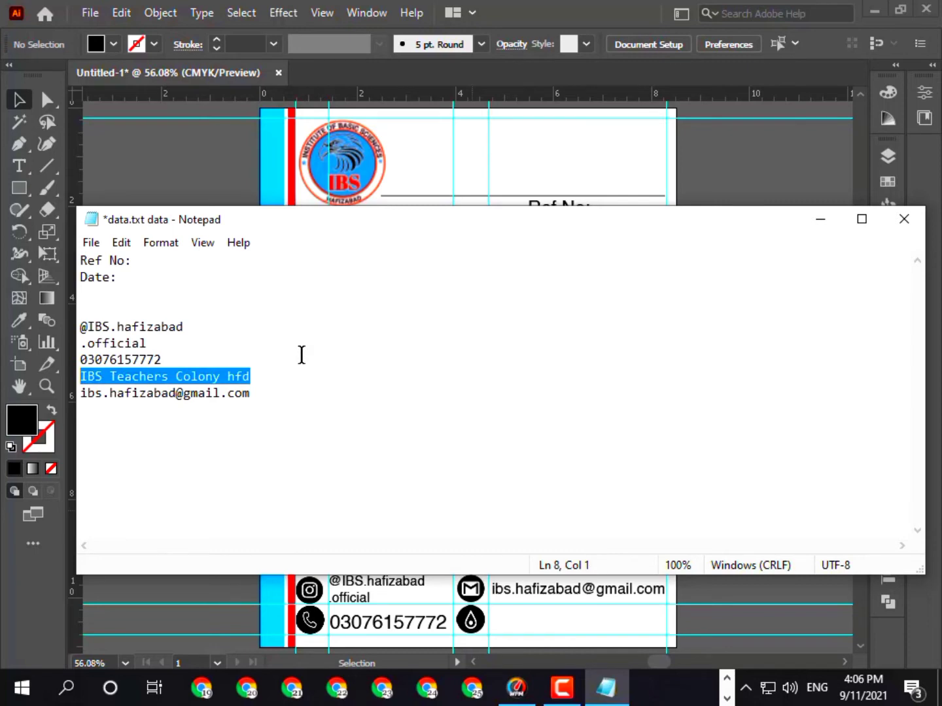
pyautogui.click(820, 221)
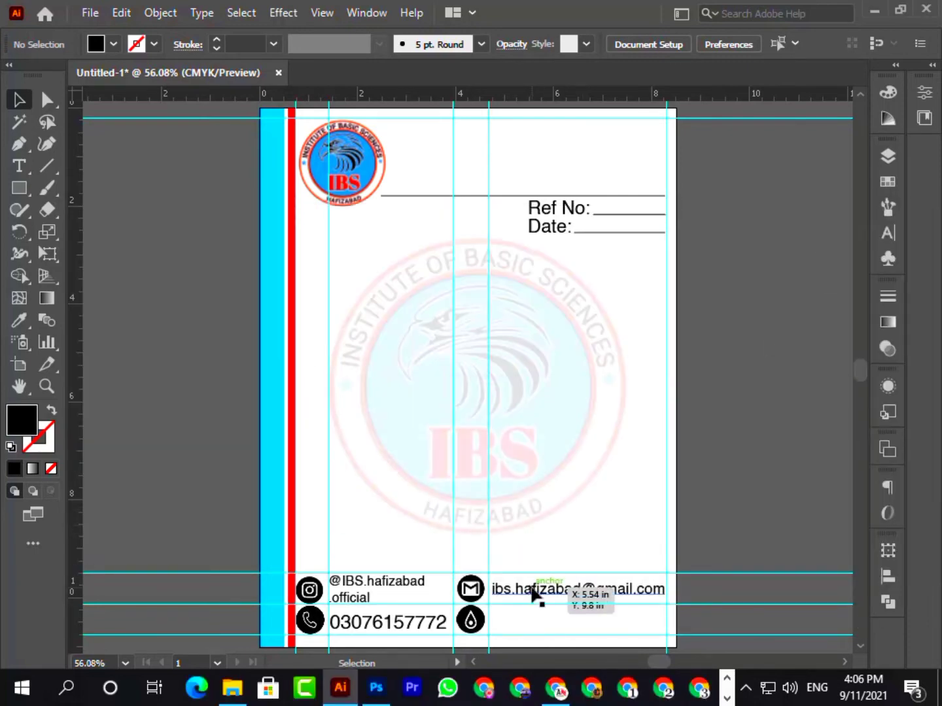
# Step: Duplicate the e-mail text beside the location icon and replace its content with the copied address
pyautogui.moveTo(533, 593); pyautogui.dragTo(534, 625)
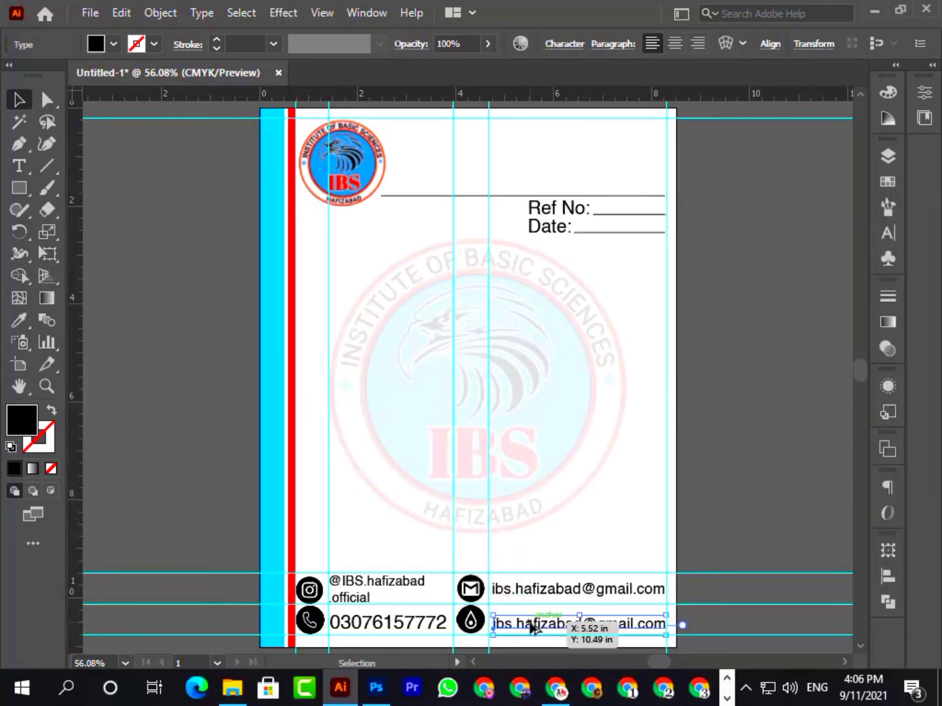
pyautogui.doubleClick(531, 623)
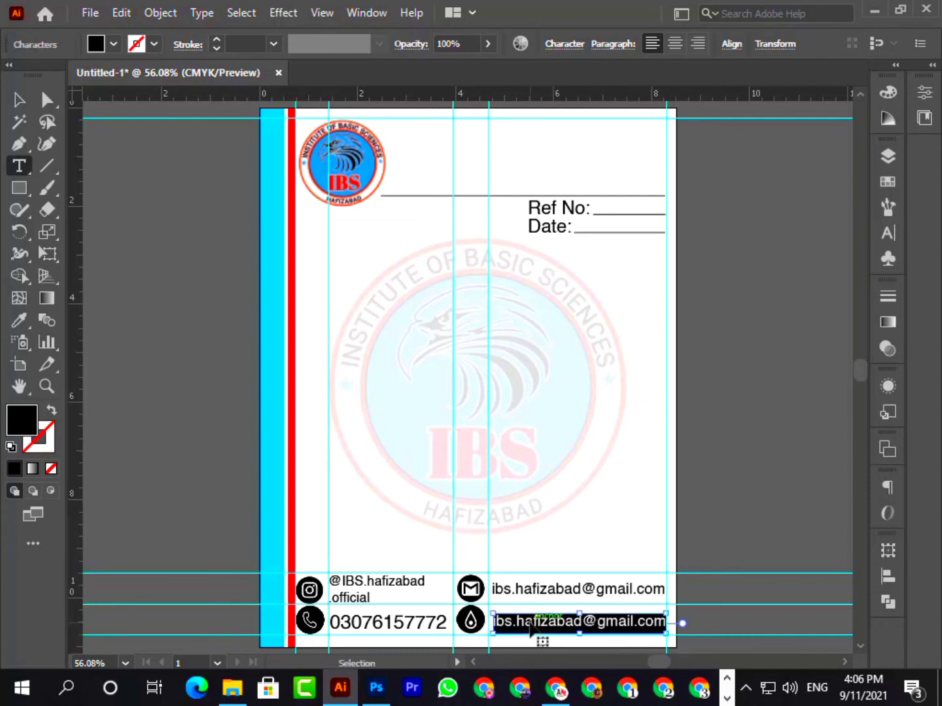
pyautogui.write('IBS Teachers Colony hfd')
pyautogui.press('Escape')
pyautogui.click(789, 377)
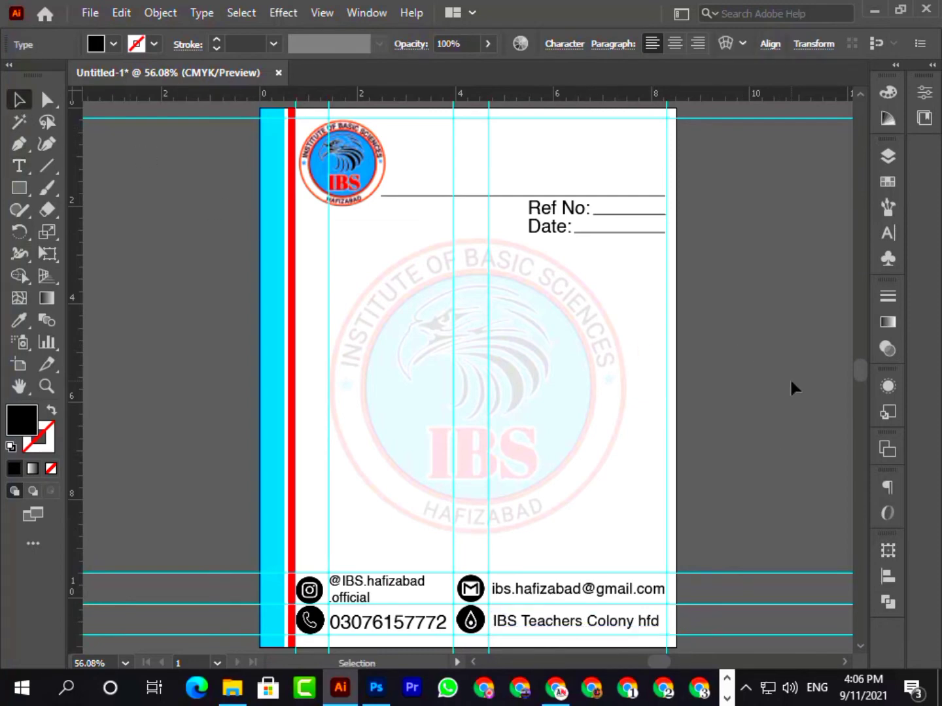
# Step: Enlarge the address text to the right margin guide and shift it slightly left to line up with the e-mail text
pyautogui.click(595, 628)
pyautogui.moveTo(680, 626); pyautogui.dragTo(668, 609)
pyautogui.click(772, 443)
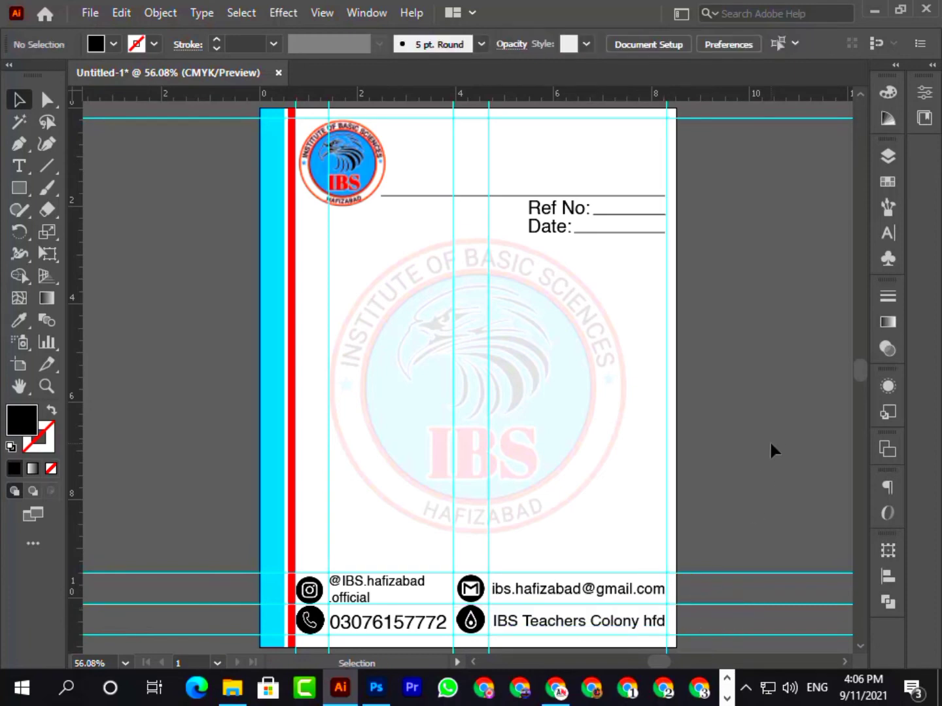
pyautogui.moveTo(603, 628); pyautogui.dragTo(597, 628)
pyautogui.click(729, 491)
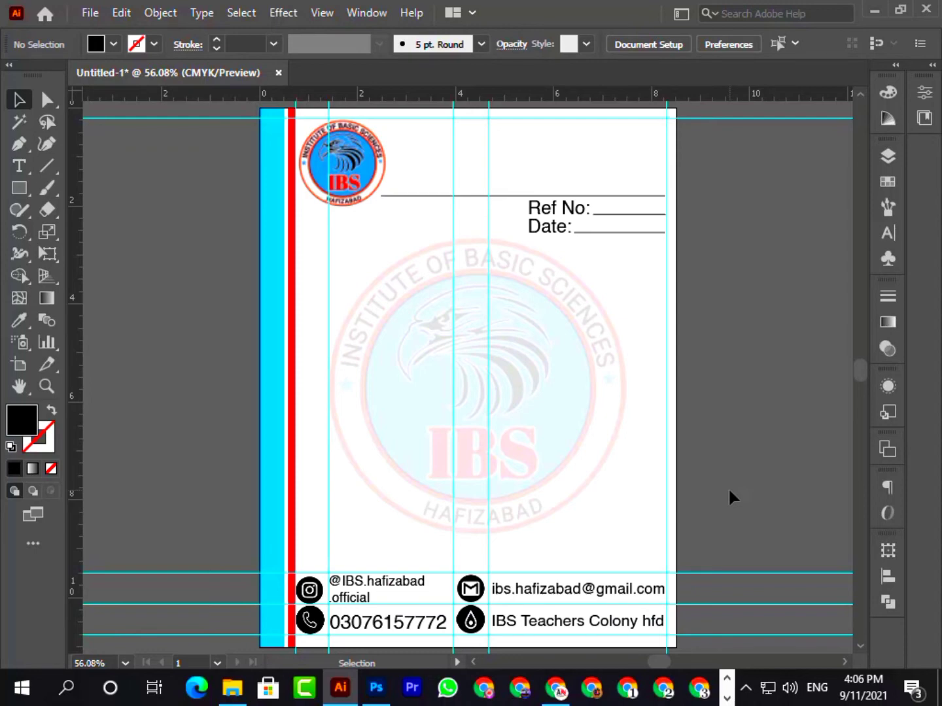
# Step: Shrink the Ref No and Date text block and reposition it slightly left beneath the header line
pyautogui.moveTo(551, 229); pyautogui.dragTo(501, 229)
pyautogui.click(185, 273)
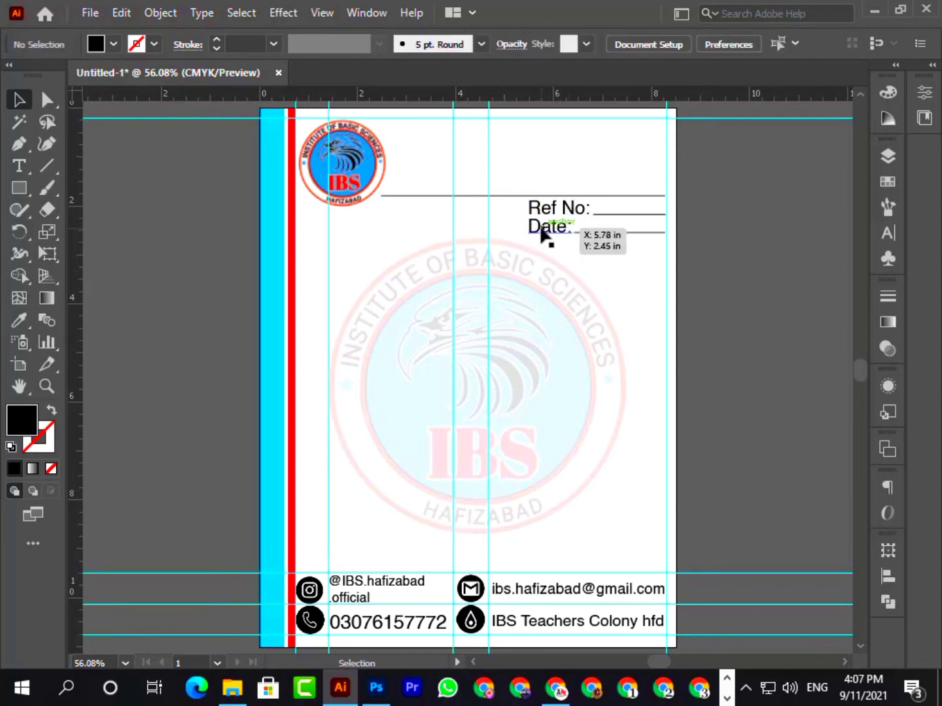
pyautogui.click(540, 230)
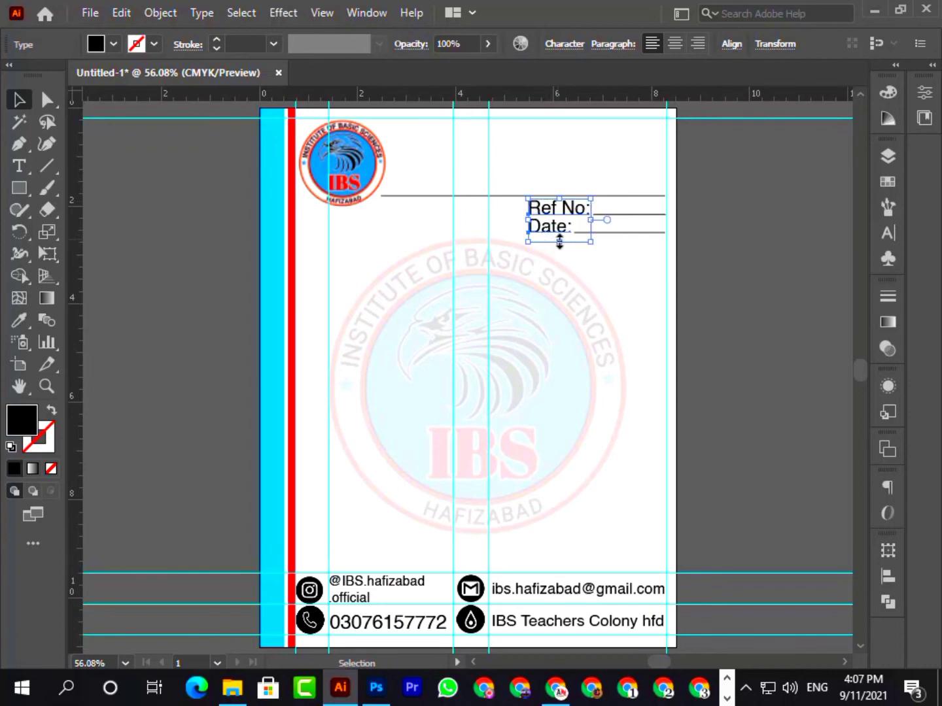
pyautogui.moveTo(559, 242); pyautogui.dragTo(542, 217)
# Step: Reposition and lengthen the Ref No and Date blank lines to run from their labels to the right margin guide
pyautogui.click(645, 227)
pyautogui.moveTo(622, 210); pyautogui.dragTo(667, 208)
pyautogui.moveTo(600, 231); pyautogui.dragTo(589, 225)
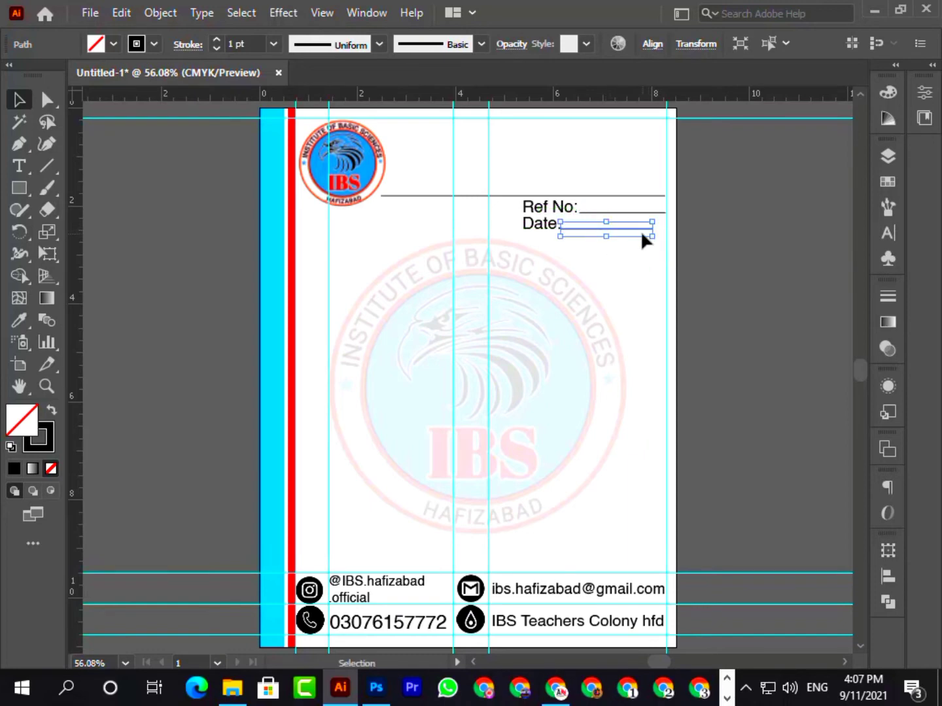
pyautogui.moveTo(654, 229); pyautogui.dragTo(666, 229)
pyautogui.click(715, 204)
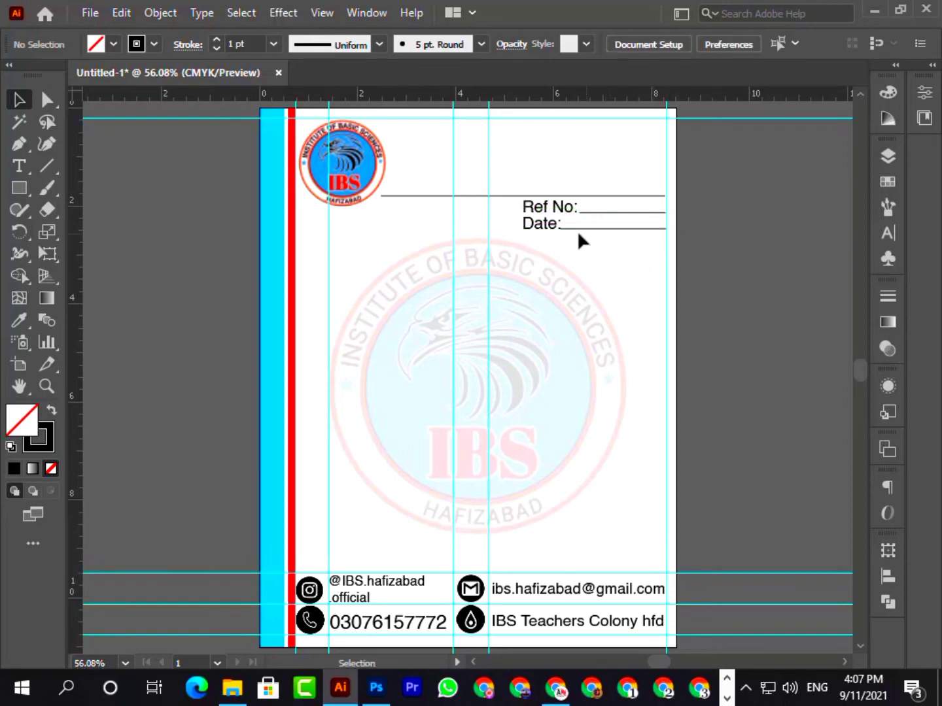
pyautogui.click(563, 225)
pyautogui.moveTo(562, 224); pyautogui.dragTo(564, 224)
pyautogui.click(712, 208)
# Step: Save the document as an Adobe Illustrator file named IBS letterhed
pyautogui.moveTo(752, 484); pyautogui.dragTo(620, 480)
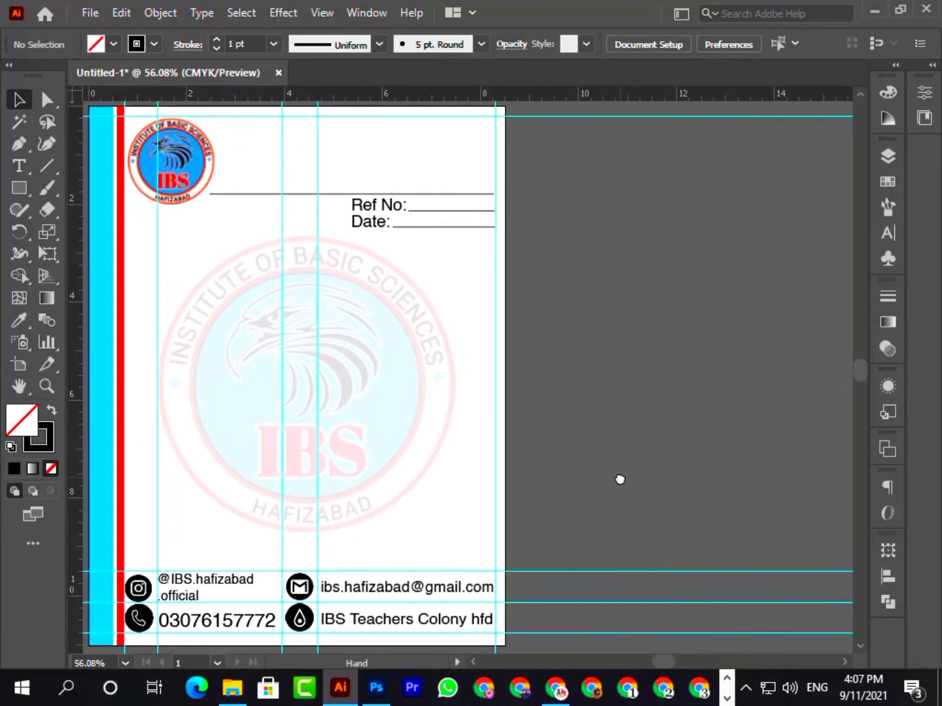
pyautogui.hotkey('ctrl', 's')
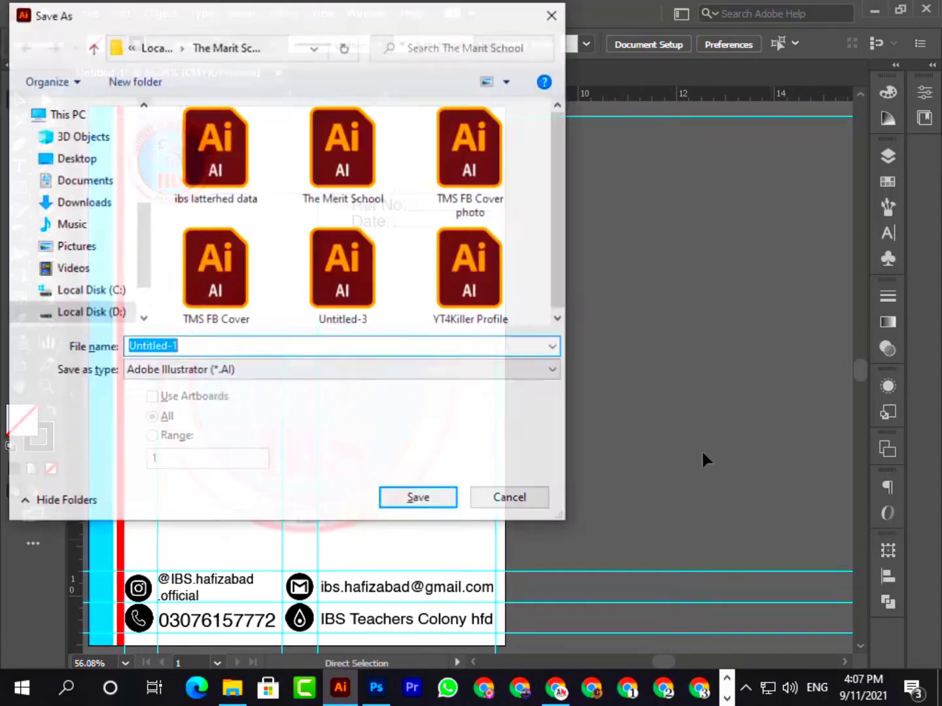
pyautogui.click(416, 496)
pyautogui.click(539, 601)
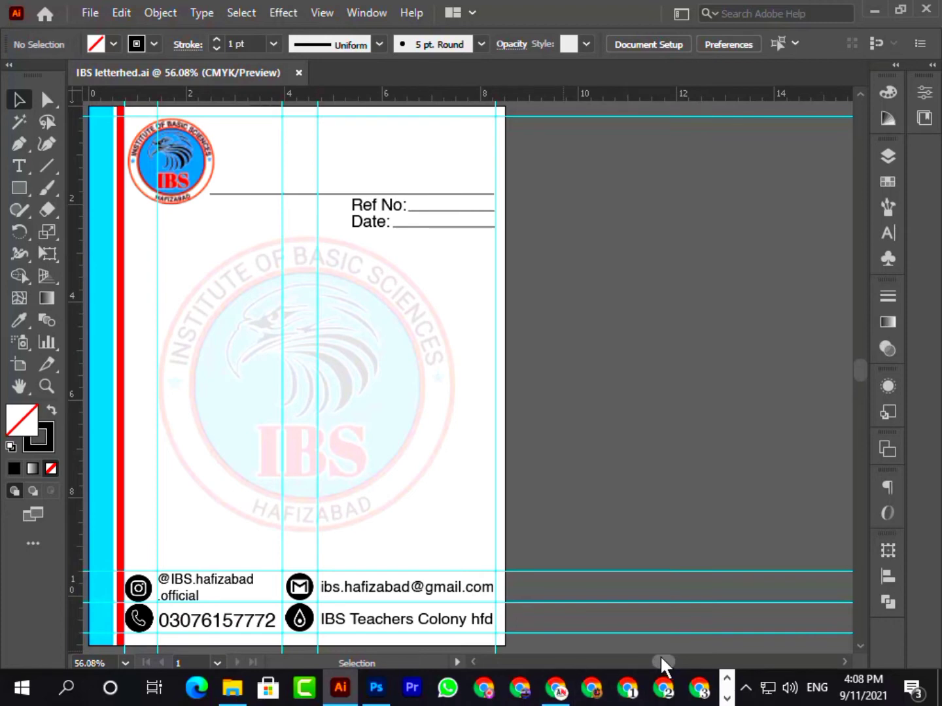
# Step: Draw a rectangle about 10.2 by 3.4 in on the empty canvas right of the artboard, with white fill and no stroke
pyautogui.moveTo(661, 656); pyautogui.dragTo(667, 656)
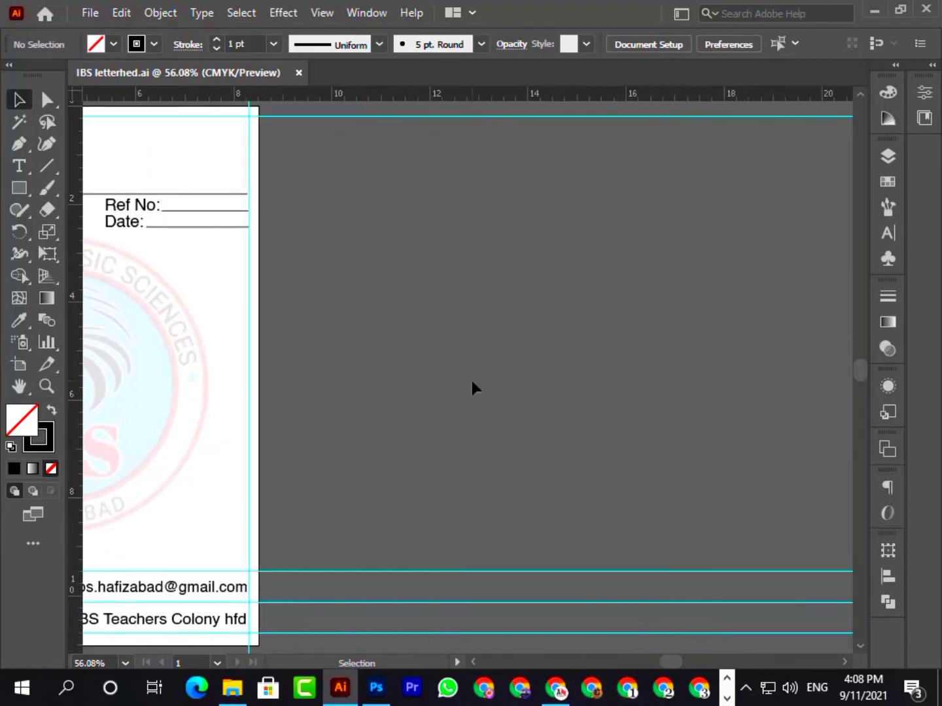
pyautogui.click(20, 188)
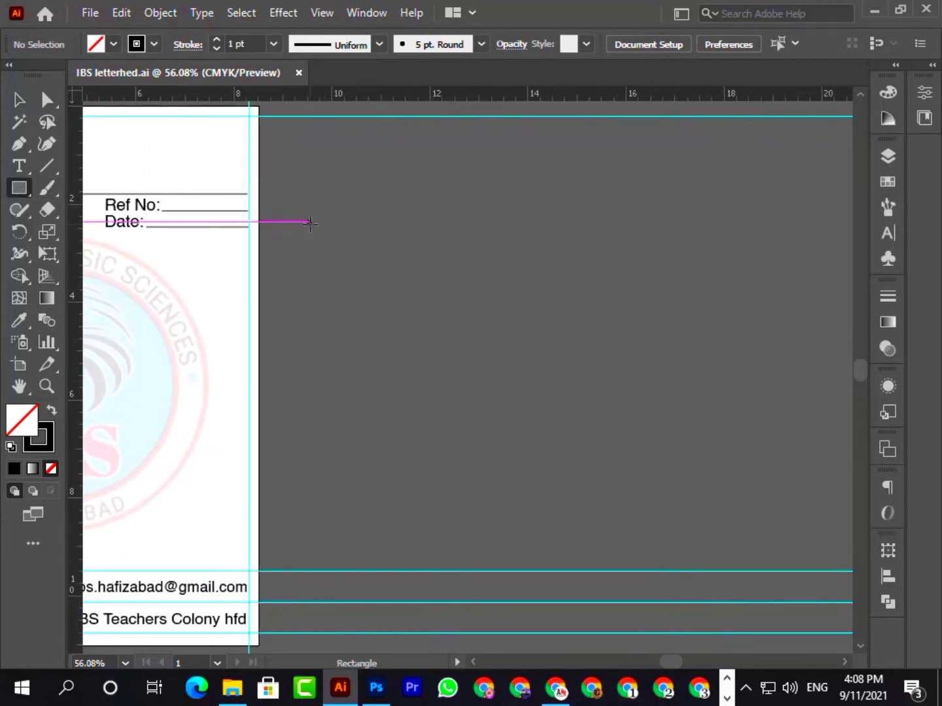
pyautogui.moveTo(306, 194); pyautogui.dragTo(809, 359)
pyautogui.click(19, 99)
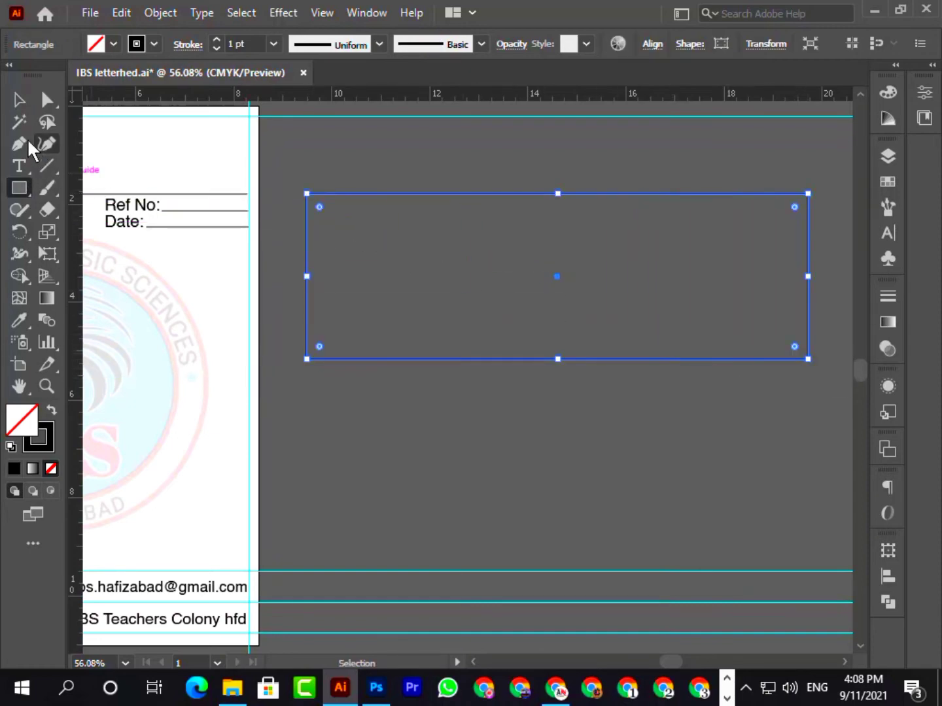
pyautogui.click(154, 44)
pyautogui.click(13, 75)
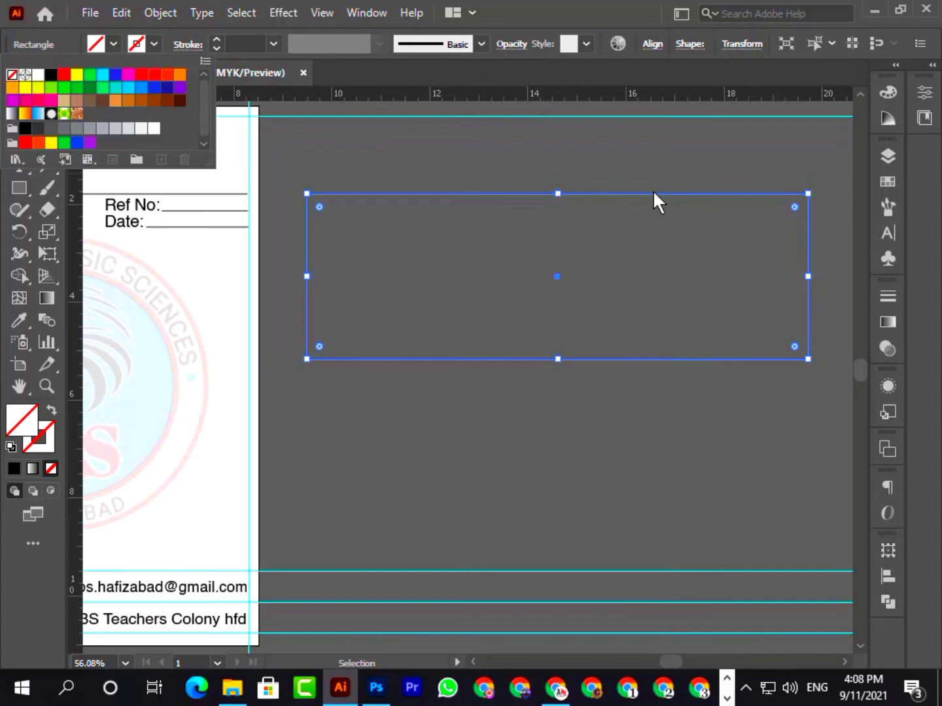
pyautogui.click(606, 194)
pyautogui.click(113, 44)
pyautogui.click(38, 74)
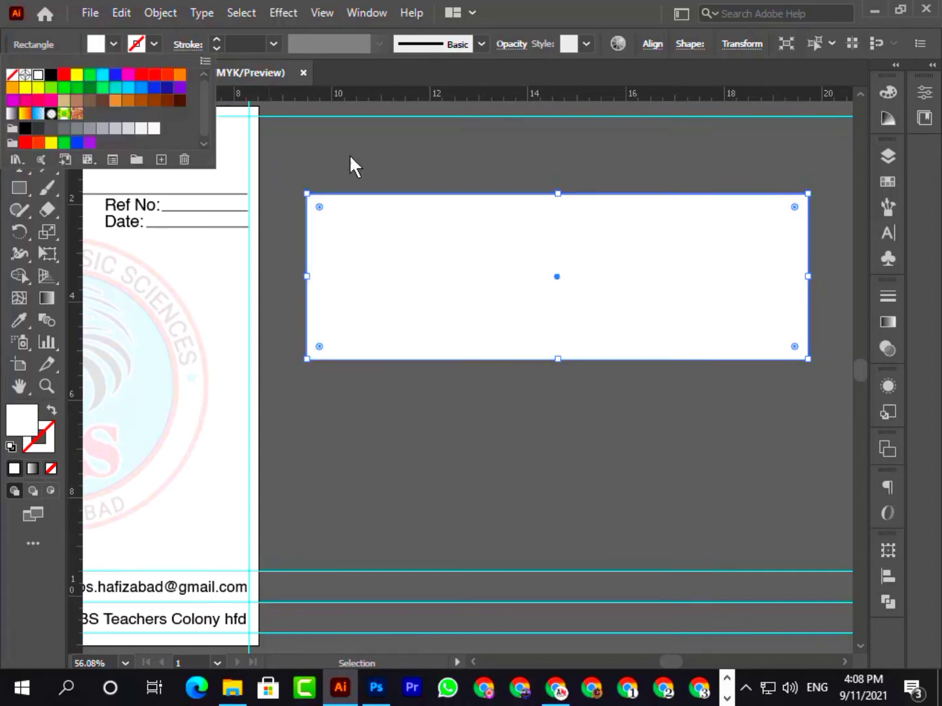
# Step: Set the white rectangle's X position to 13 in and its width to about 9 in
pyautogui.click(512, 273)
pyautogui.click(733, 45)
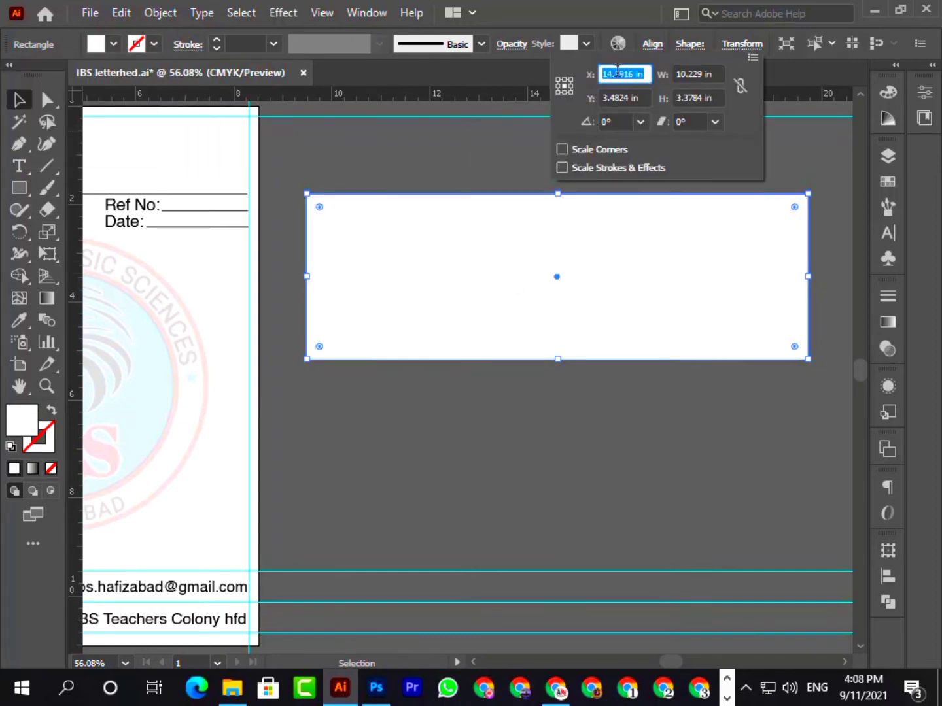
pyautogui.write('13')
pyautogui.press('Tab')
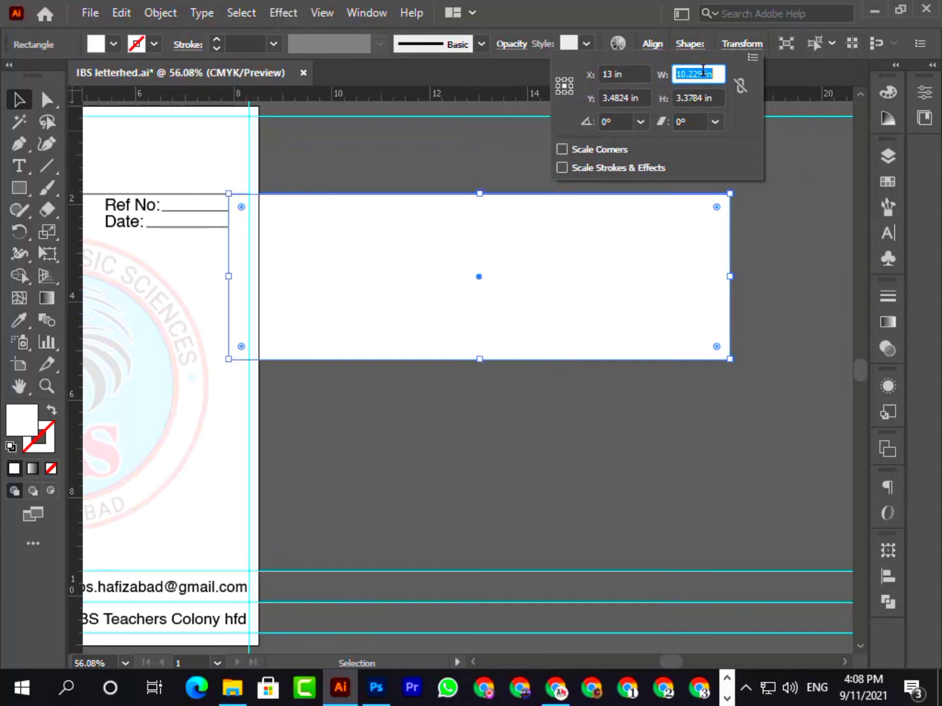
pyautogui.press('Return')
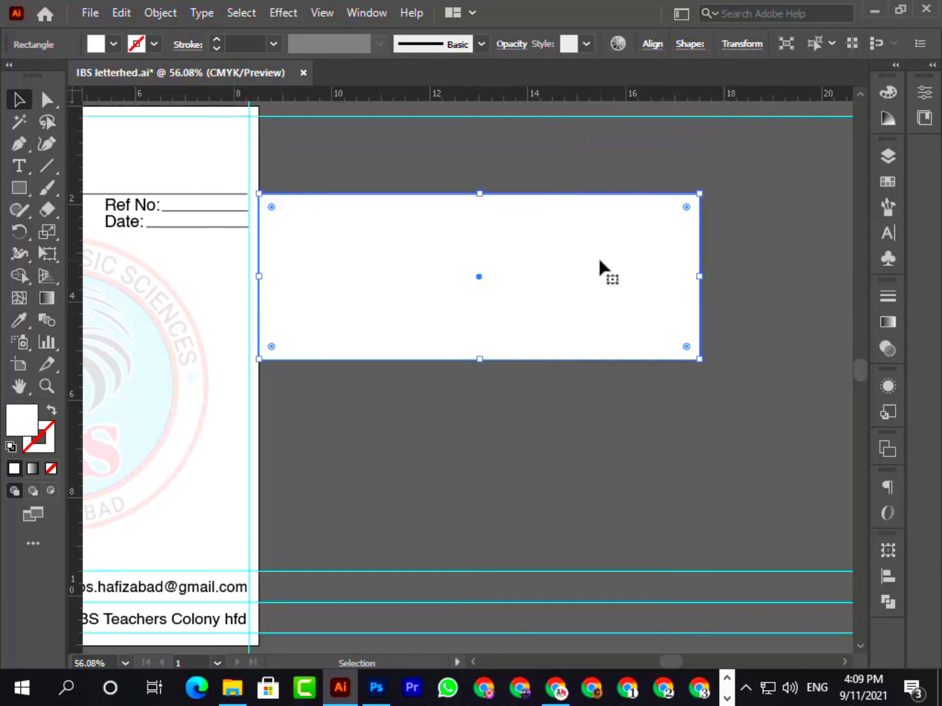
# Step: Move the white rectangle clear of the artboard, enlarge it proportionally, and place a duplicate directly below it
pyautogui.moveTo(603, 257); pyautogui.dragTo(668, 260)
pyautogui.moveTo(628, 326); pyautogui.dragTo(627, 506)
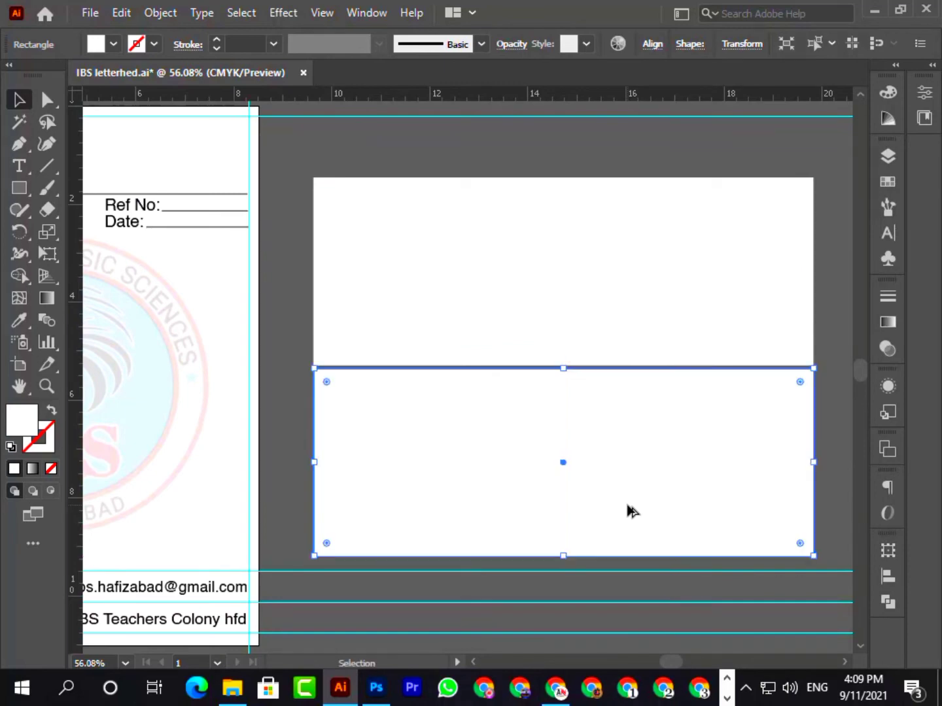
# Step: Lock every object in Layer 1, including the two white rectangles beside the artboard
pyautogui.click(580, 157)
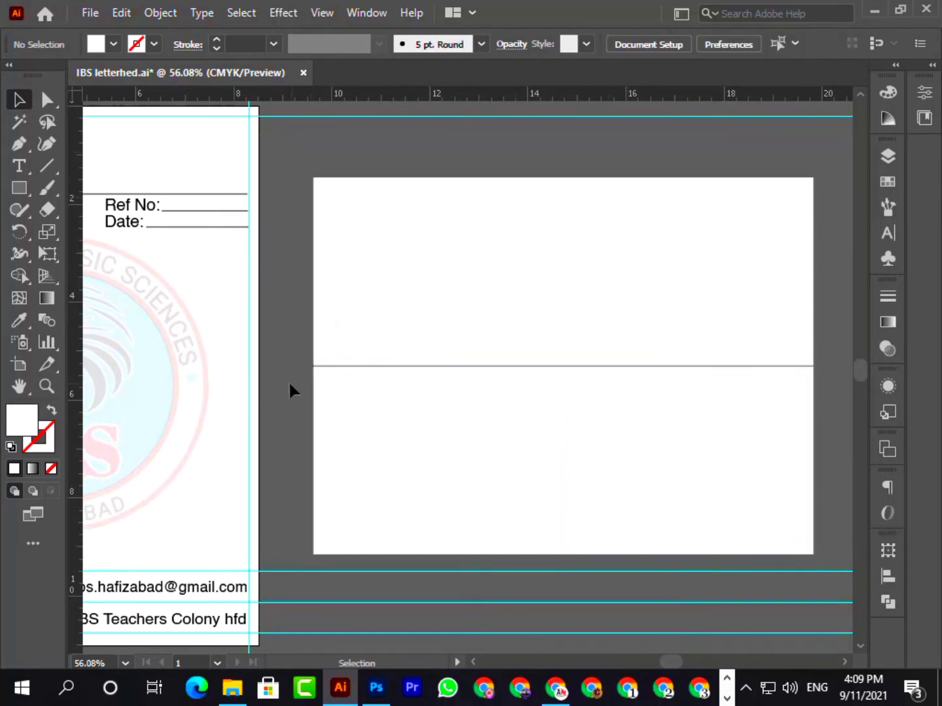
pyautogui.click(435, 266)
pyautogui.click(887, 156)
pyautogui.scroll(-3, 711, 544)
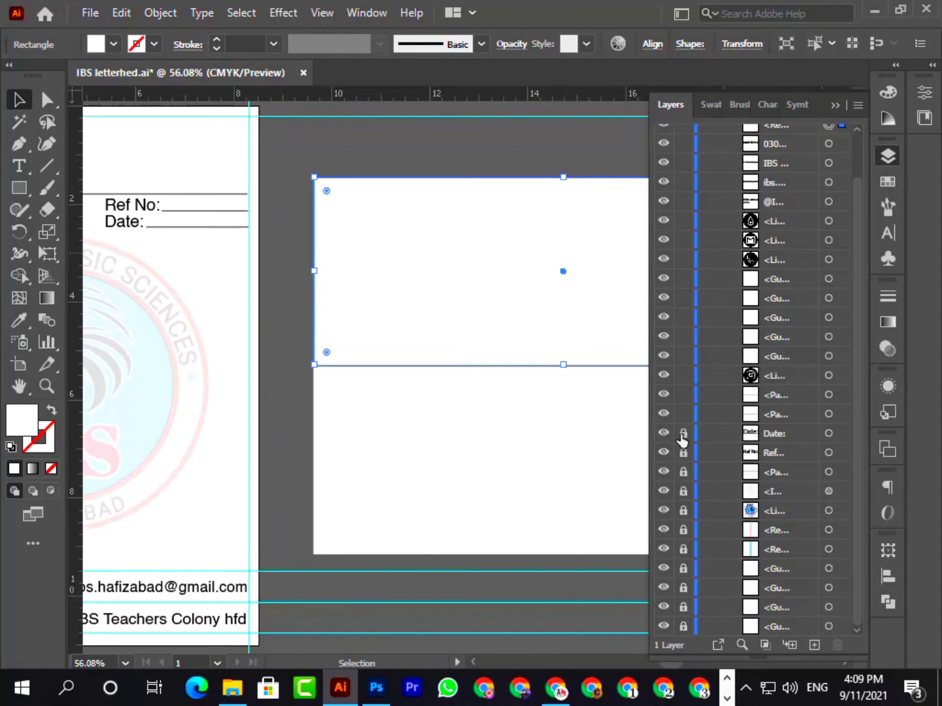
pyautogui.hotkey('ctrl', 'a')
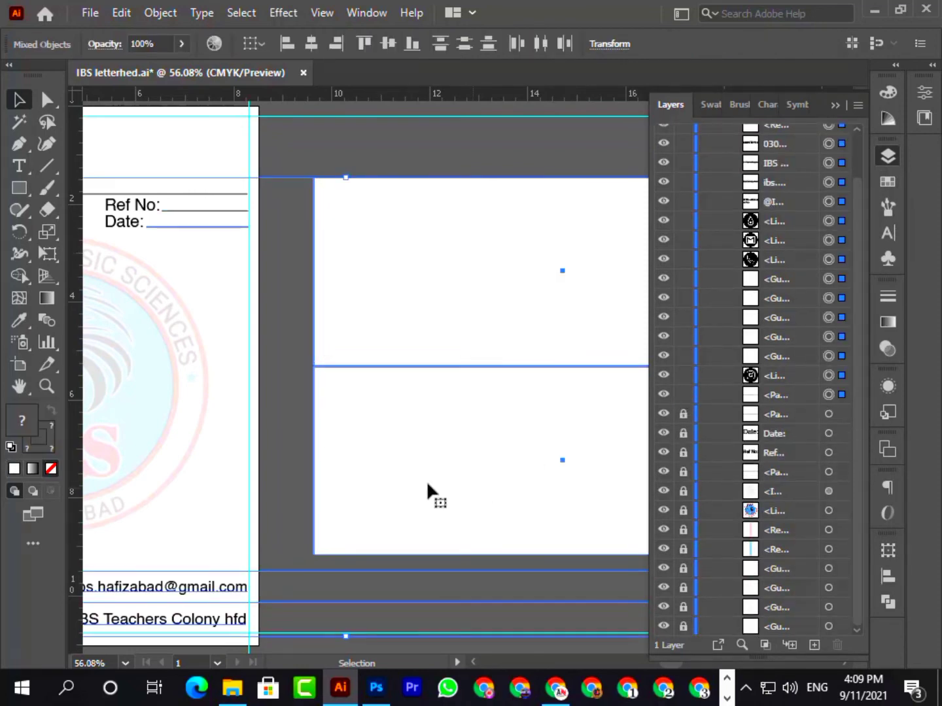
pyautogui.click(279, 432)
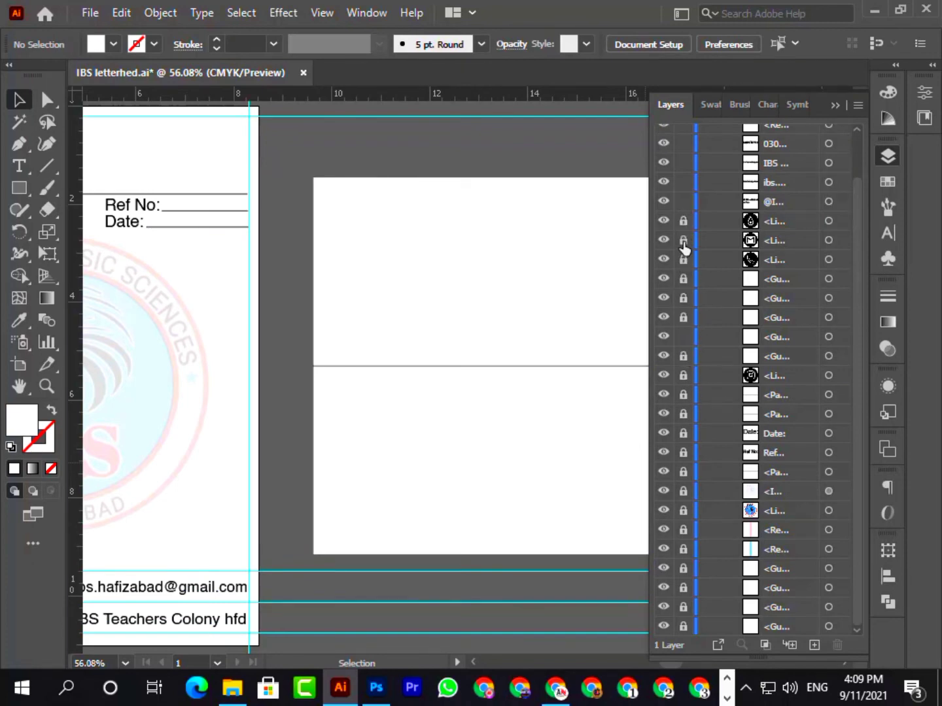
pyautogui.scroll(2, 680, 190)
pyautogui.click(686, 153)
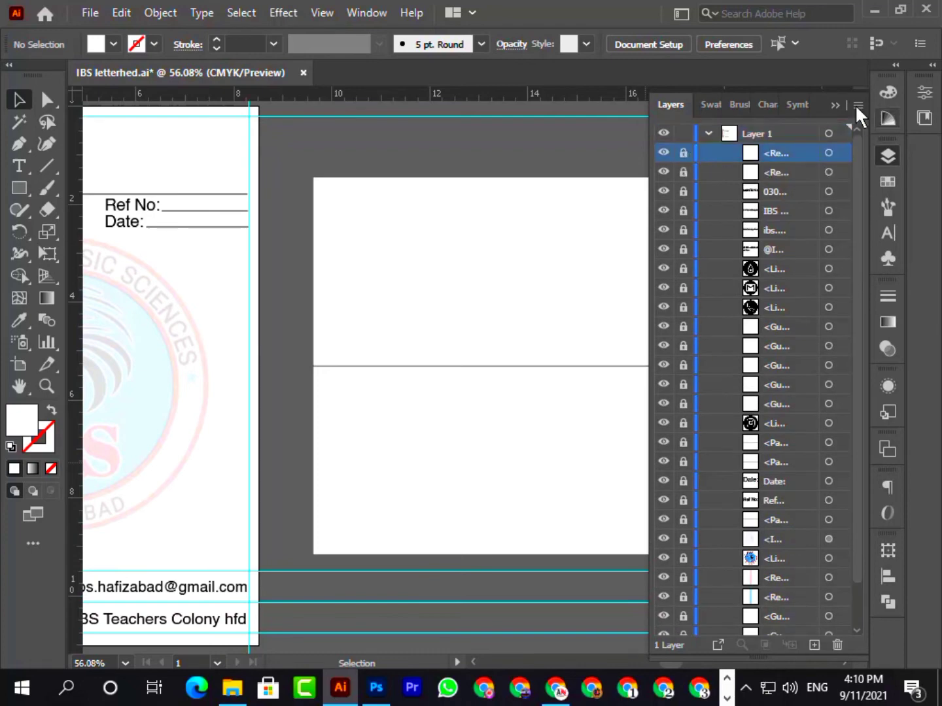
pyautogui.click(836, 105)
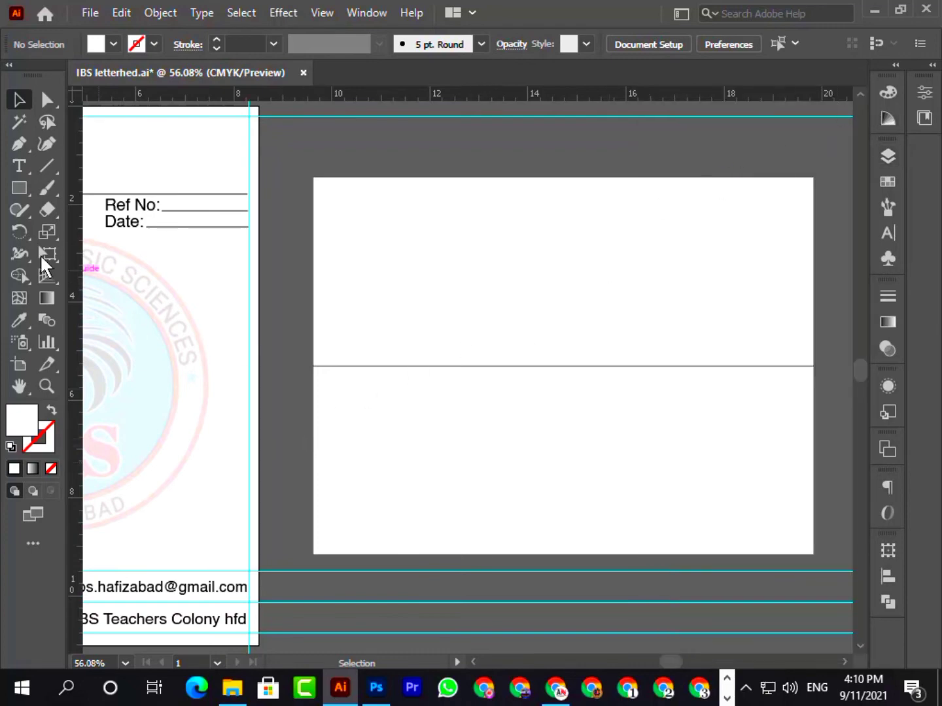
# Step: Unlock the letterhead's cyan and red vertical side bars
pyautogui.moveTo(282, 458); pyautogui.dragTo(533, 452)
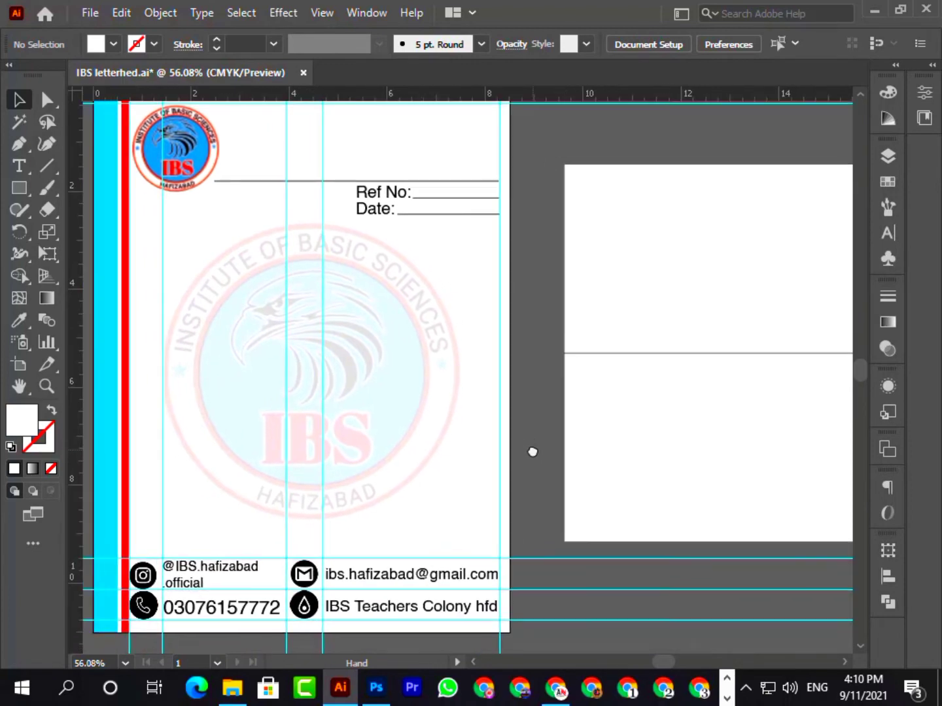
pyautogui.click(884, 162)
pyautogui.scroll(-2, 786, 484)
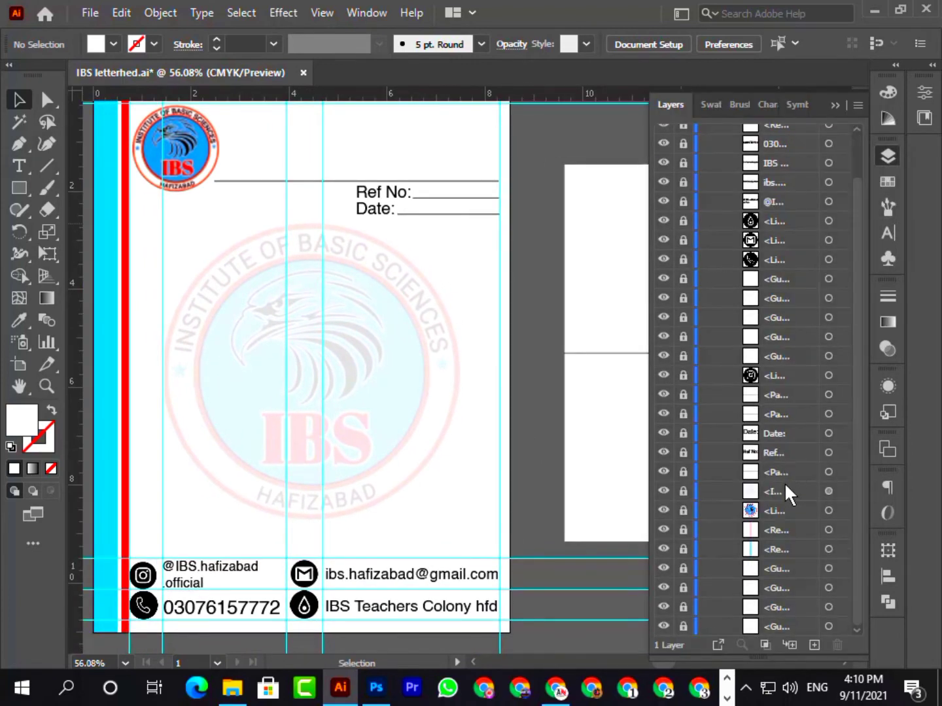
pyautogui.click(834, 104)
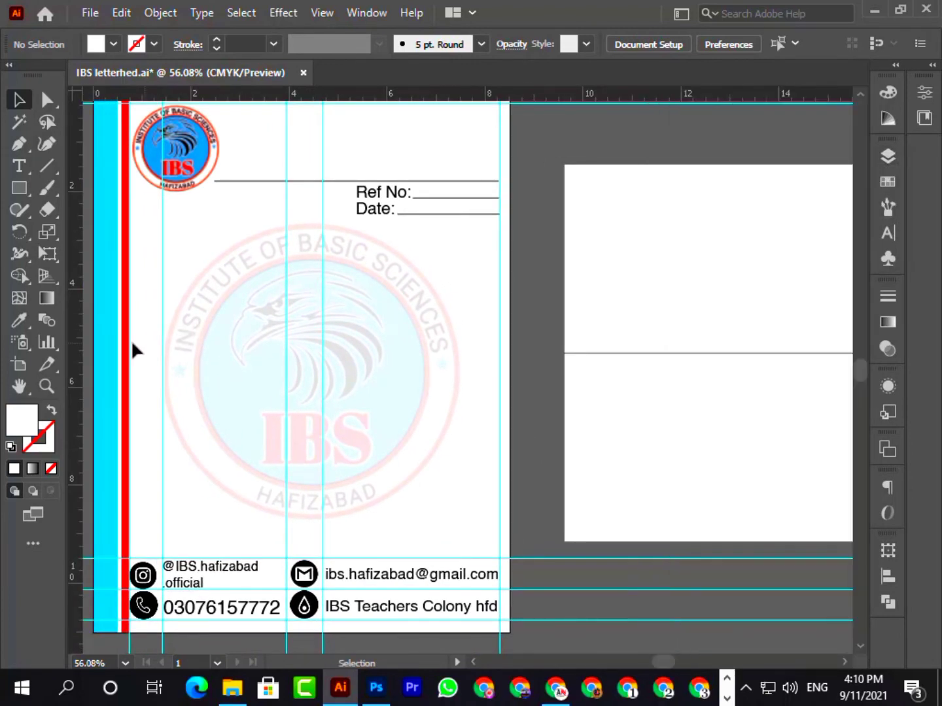
# Step: Duplicate the cyan and red bars onto the left edge of the white rectangles, in front of them, and relock the originals
pyautogui.click(115, 341)
pyautogui.keyDown('shift'); pyautogui.click(128, 340); pyautogui.keyUp('shift')
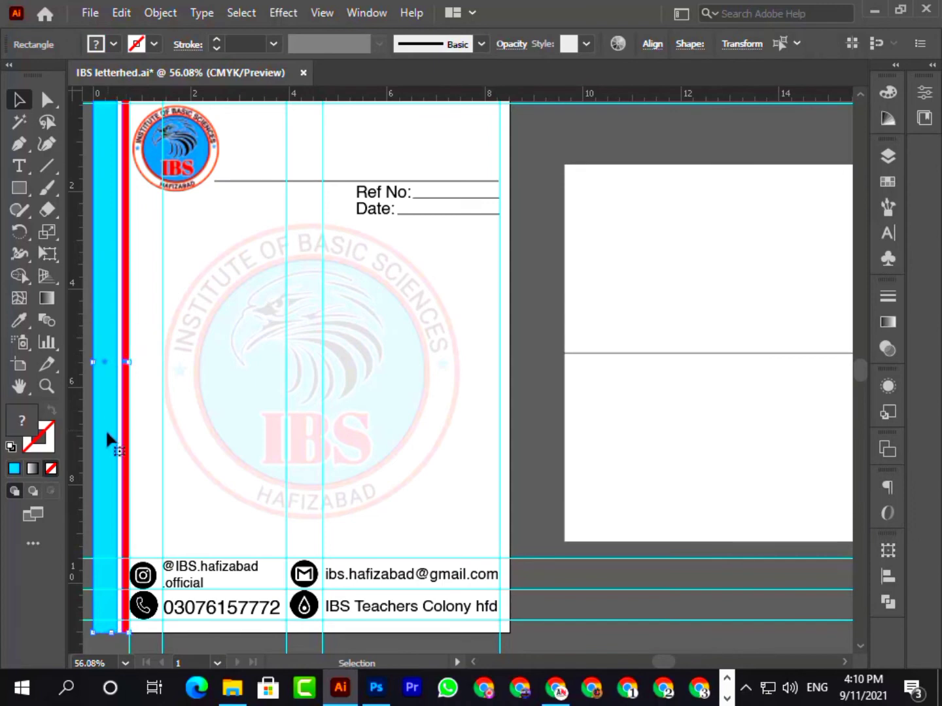
pyautogui.keyDown('alt'); pyautogui.moveTo(110, 445); pyautogui.dragTo(582, 457); pyautogui.keyUp('alt')
pyautogui.rightClick(566, 552)
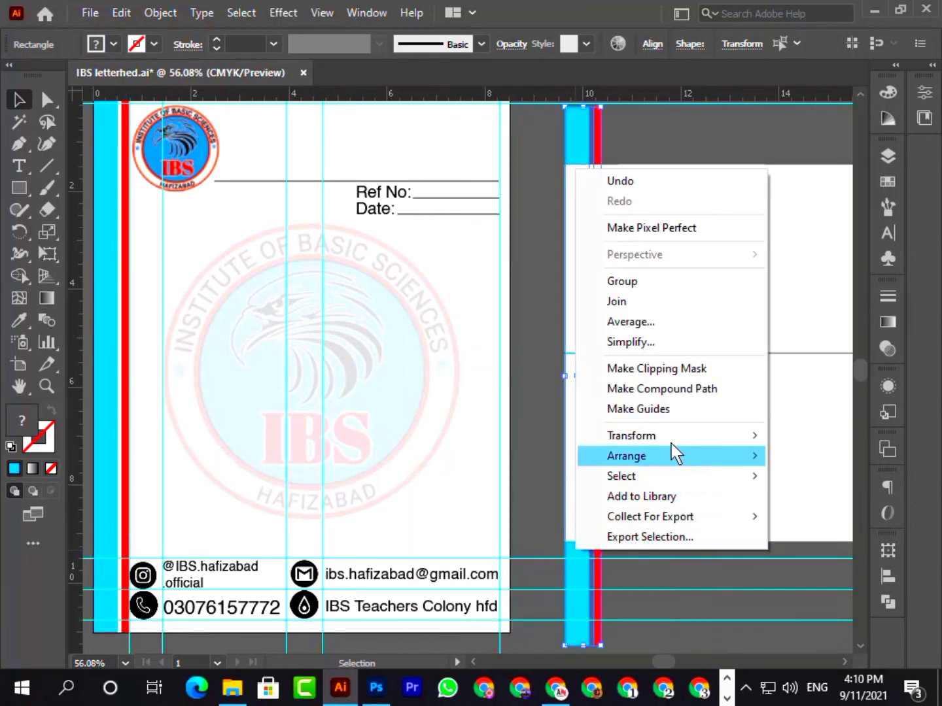
pyautogui.moveTo(628, 458)
pyautogui.click(457, 456)
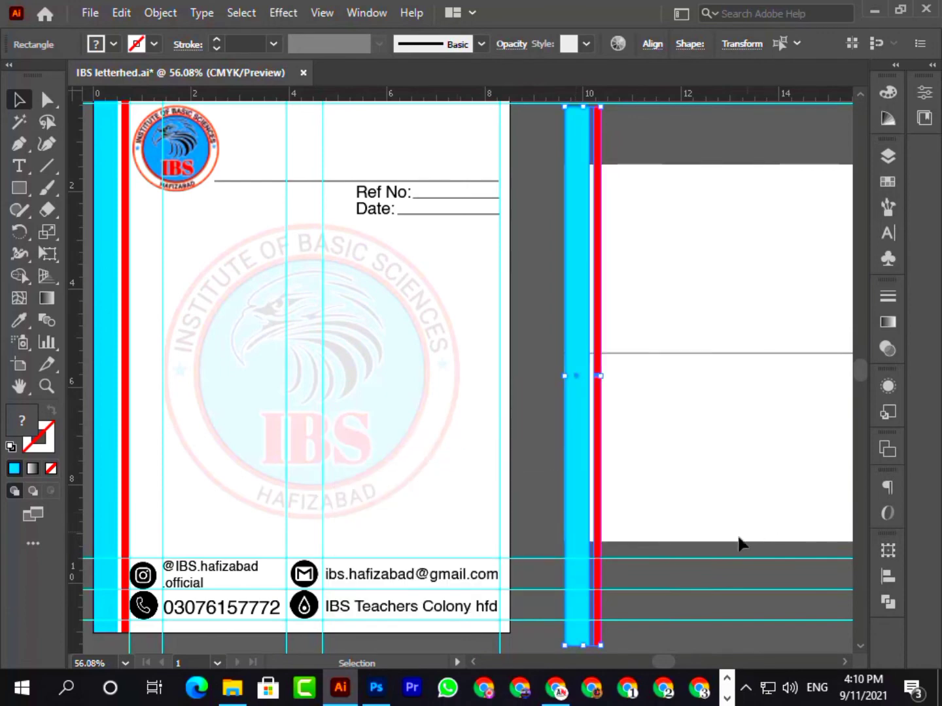
pyautogui.click(724, 550)
pyautogui.click(886, 161)
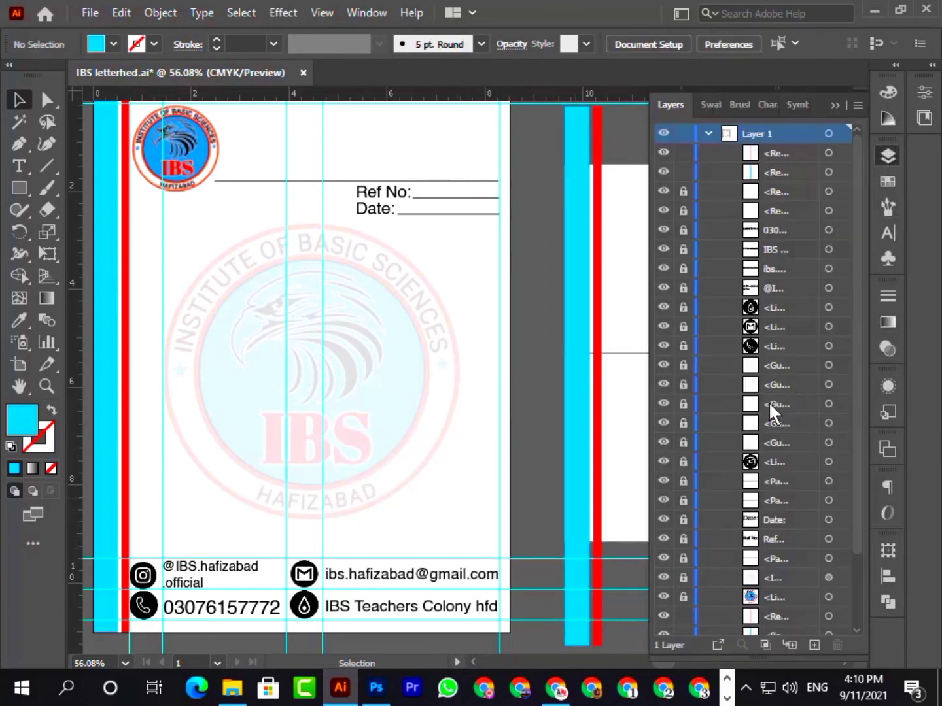
pyautogui.click(833, 105)
# Step: Shorten the copied cyan and red bars at both ends to match the combined height of the two white rectangles
pyautogui.hscroll(5, 645, 622)
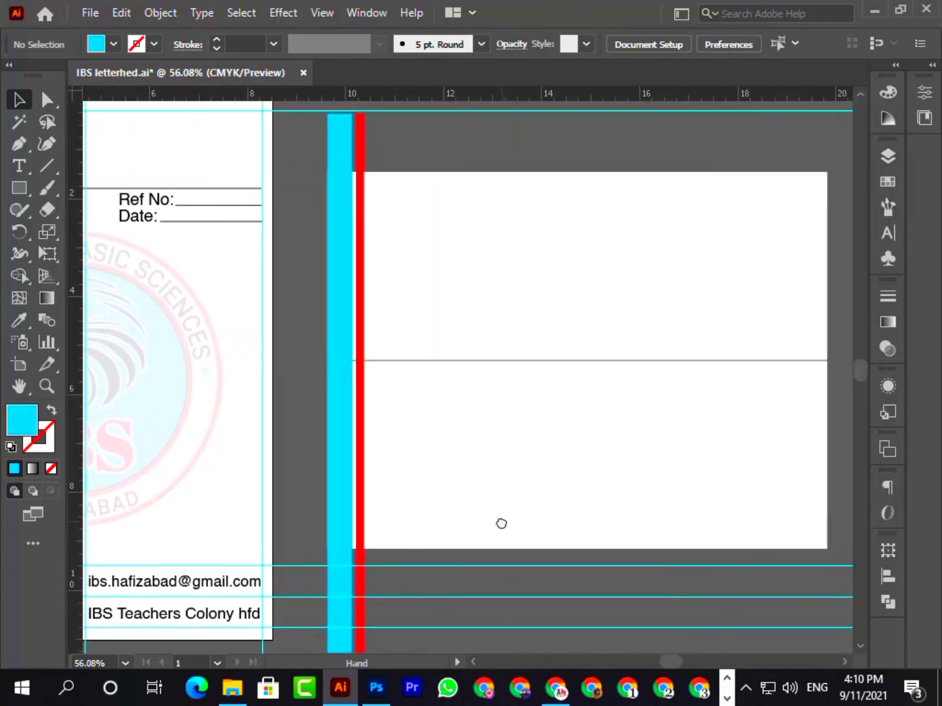
pyautogui.scroll(-2, 501, 524)
pyautogui.click(347, 580)
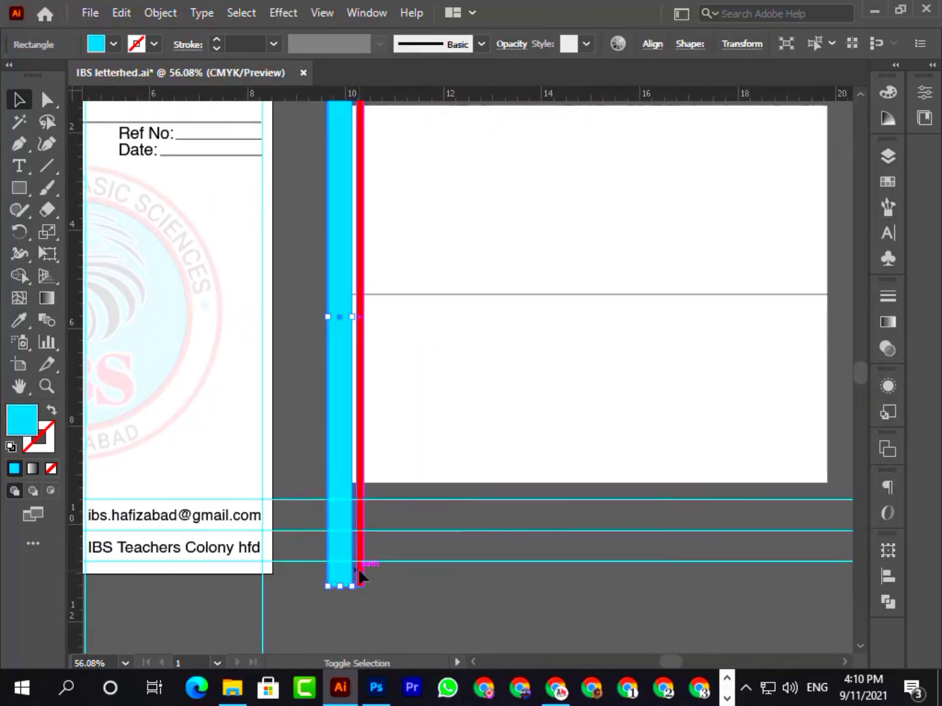
pyautogui.keyDown('shift'); pyautogui.click(358, 573); pyautogui.keyUp('shift')
pyautogui.moveTo(360, 586); pyautogui.dragTo(361, 484)
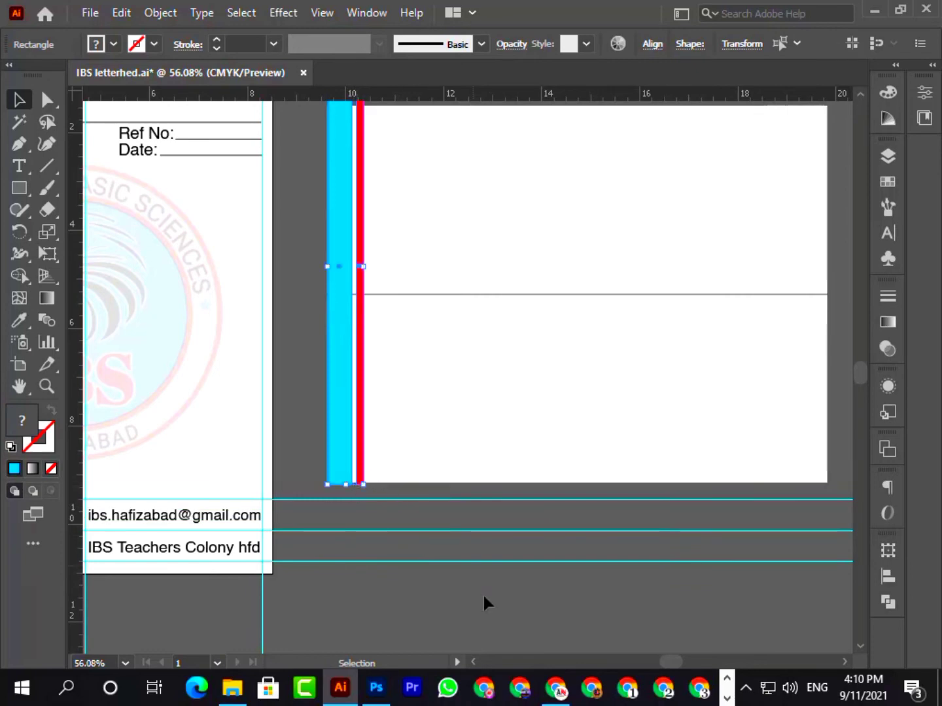
pyautogui.scroll(5, 483, 593)
pyautogui.moveTo(346, 310); pyautogui.dragTo(351, 372)
pyautogui.click(427, 323)
pyautogui.scroll(-3, 478, 350)
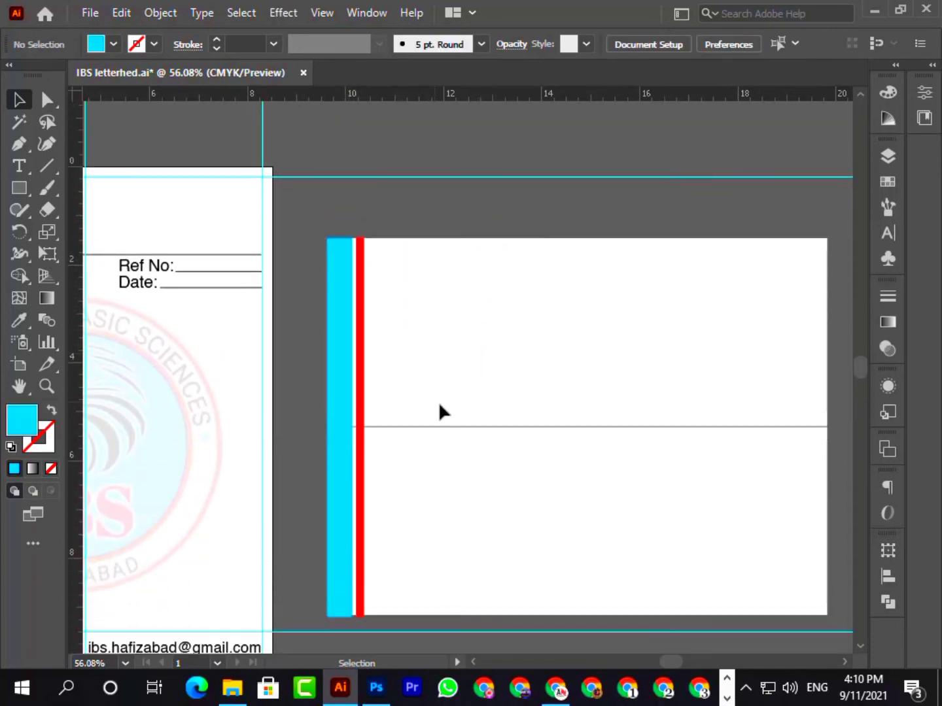
# Step: Unlock the small IBS logo in the letterhead's header
pyautogui.hscroll(-3, 177, 443)
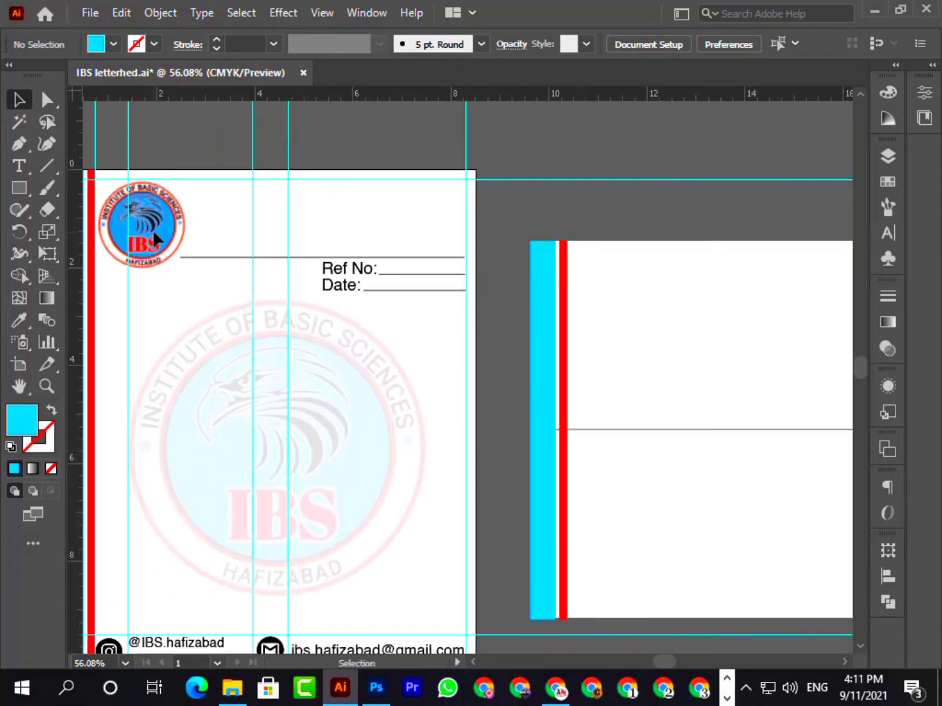
pyautogui.click(541, 308)
pyautogui.click(750, 269)
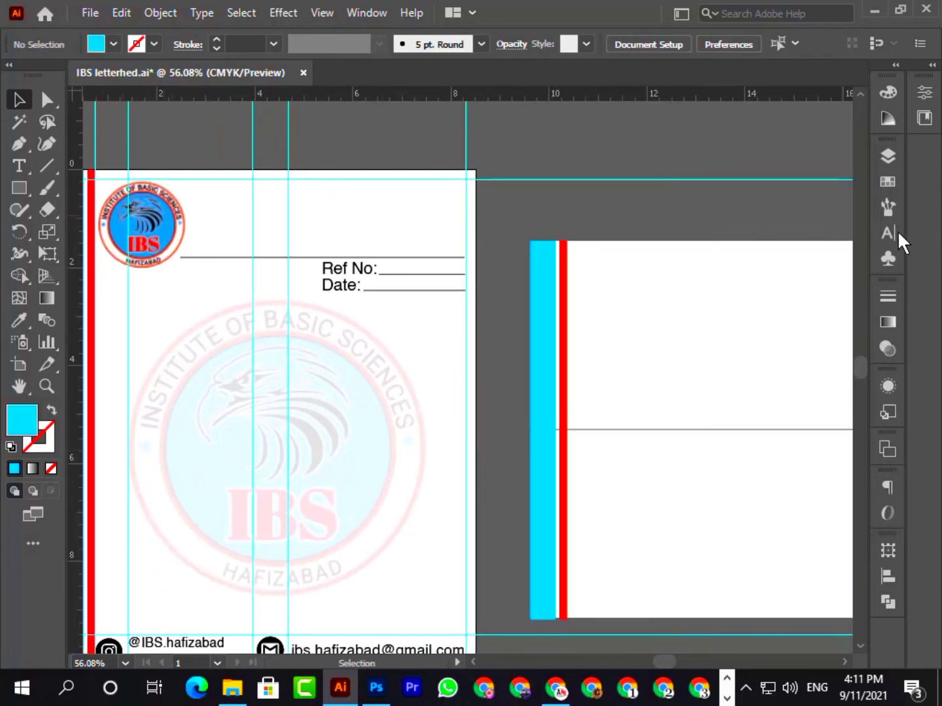
pyautogui.click(888, 157)
pyautogui.scroll(-3, 827, 386)
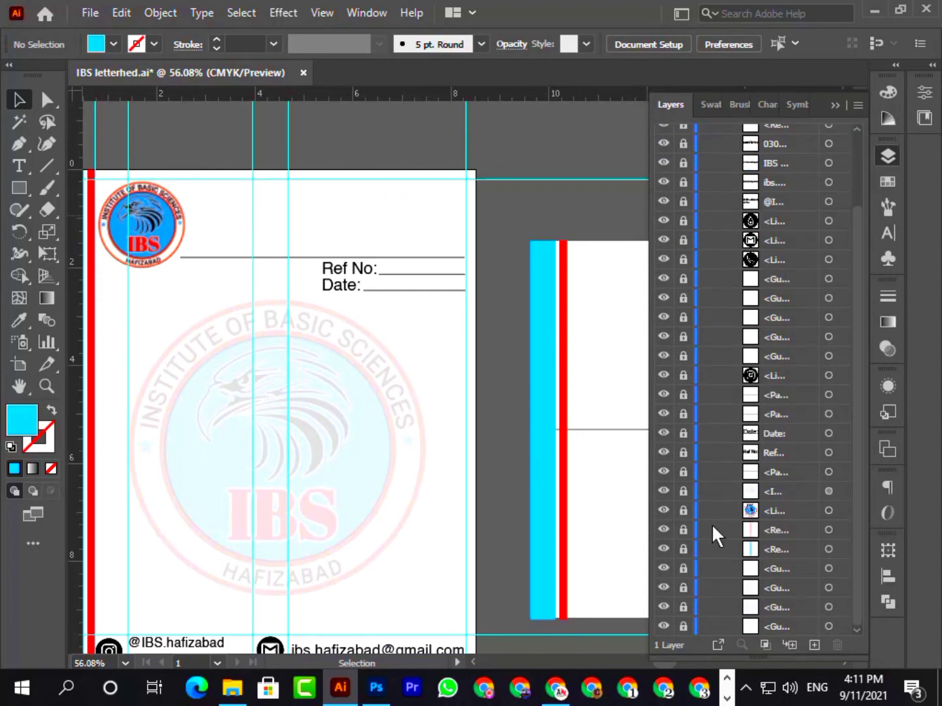
pyautogui.click(835, 105)
# Step: Duplicate the header logo onto the upper white rectangle and bring the copy to the front
pyautogui.keyDown('alt'); pyautogui.moveTo(159, 217); pyautogui.dragTo(641, 298); pyautogui.keyUp('alt')
pyautogui.rightClick(642, 298)
pyautogui.moveTo(698, 476)
pyautogui.click(471, 476)
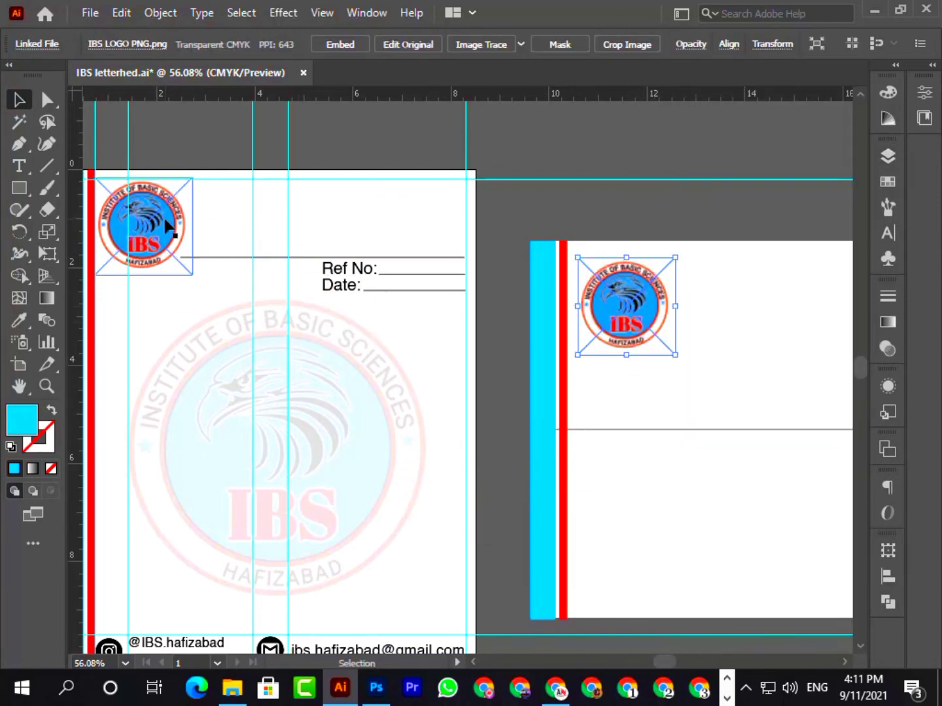
# Step: Relock the original logo in the letterhead's header
pyautogui.click(891, 227)
pyautogui.click(892, 226)
pyautogui.click(888, 156)
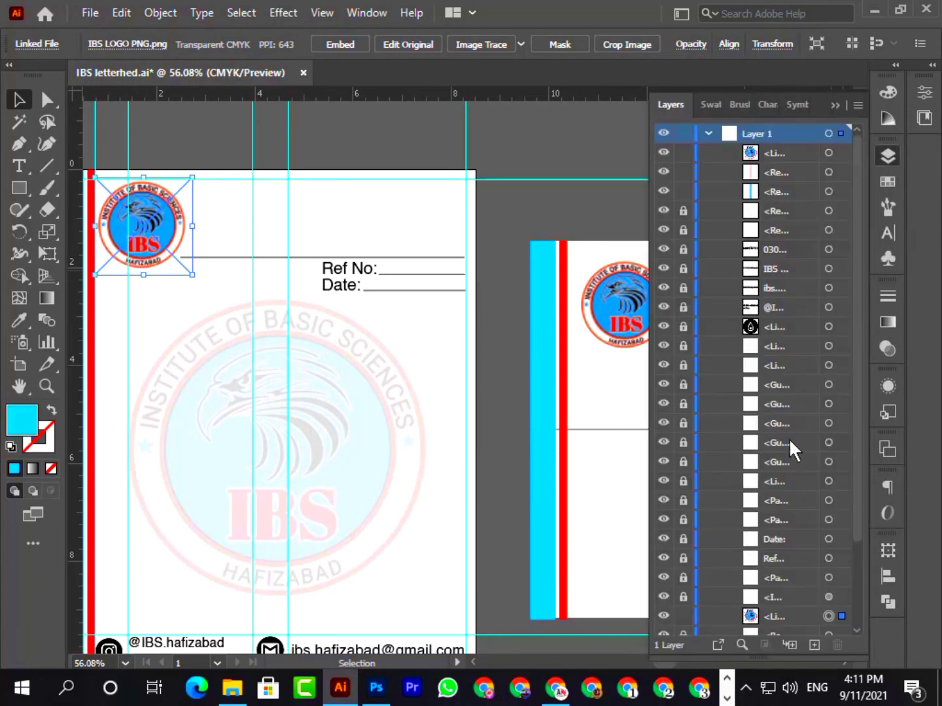
pyautogui.scroll(-3, 789, 440)
pyautogui.hotkey('ctrl', 'shift', 'a')
pyautogui.click(836, 105)
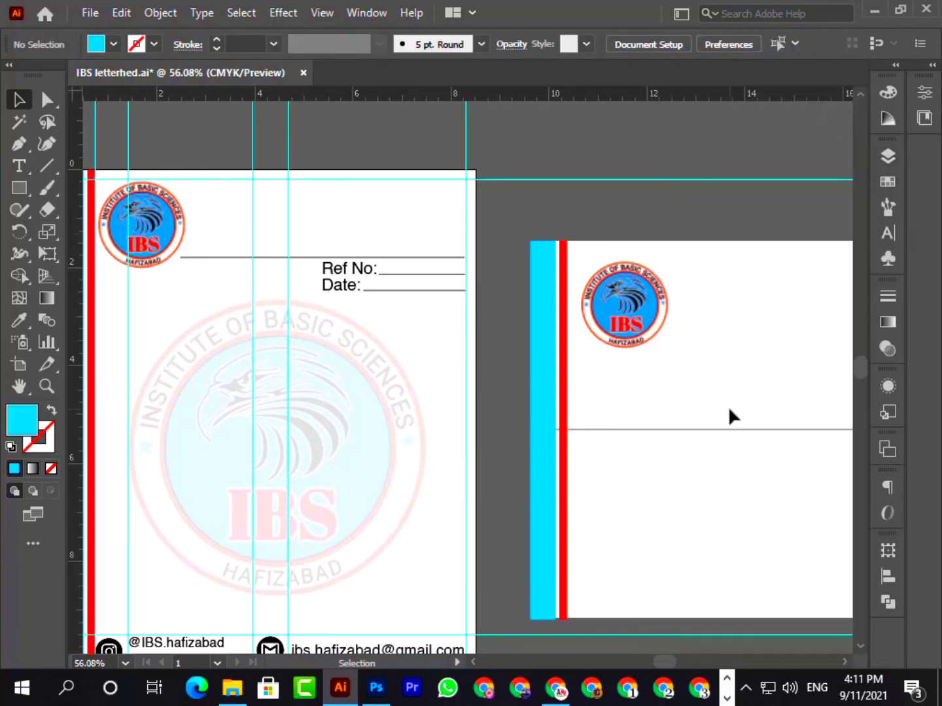
# Step: Move the logo copy into the upper-left corner of the upper white rectangle, just right of the red bar
pyautogui.moveTo(729, 415); pyautogui.dragTo(473, 379)
pyautogui.moveTo(406, 301)
pyautogui.mouseDown()
pyautogui.moveTo(387, 282)
pyautogui.moveTo(391, 289)
pyautogui.mouseUp()
pyautogui.click(468, 176)
pyautogui.click(415, 240)
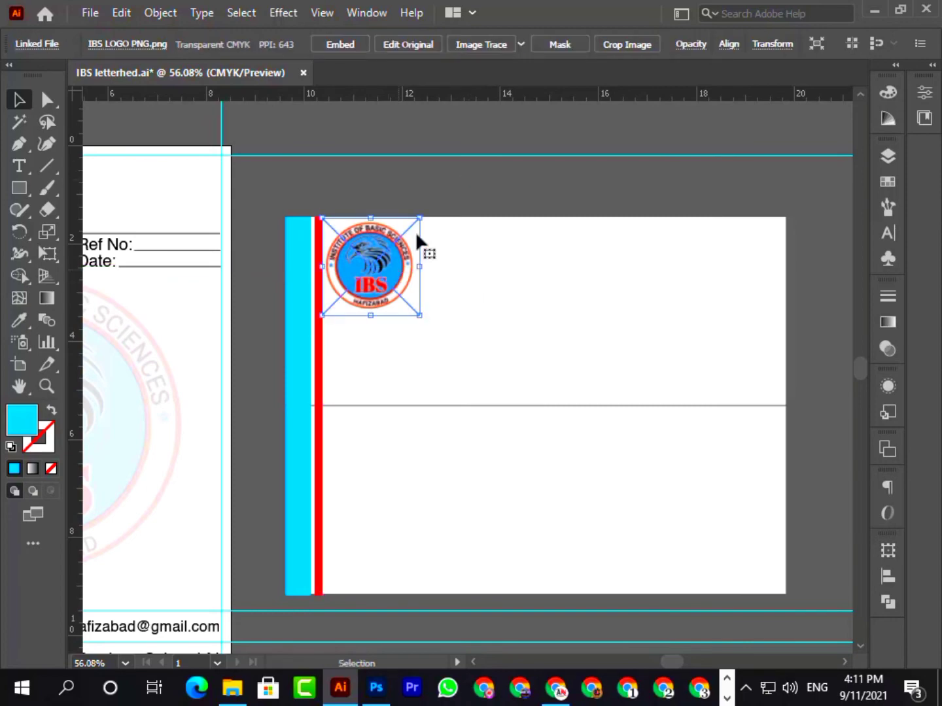
pyautogui.click(464, 188)
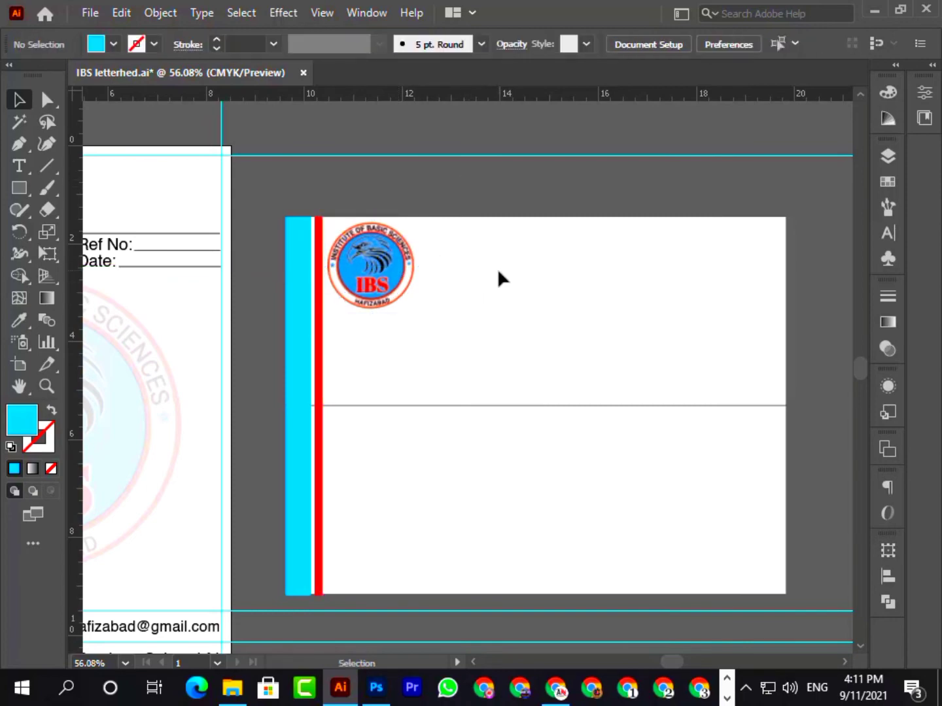
# Step: Unlock the four contact icons and their text lines in the letterhead's footer
pyautogui.click(888, 156)
pyautogui.scroll(-3, 743, 366)
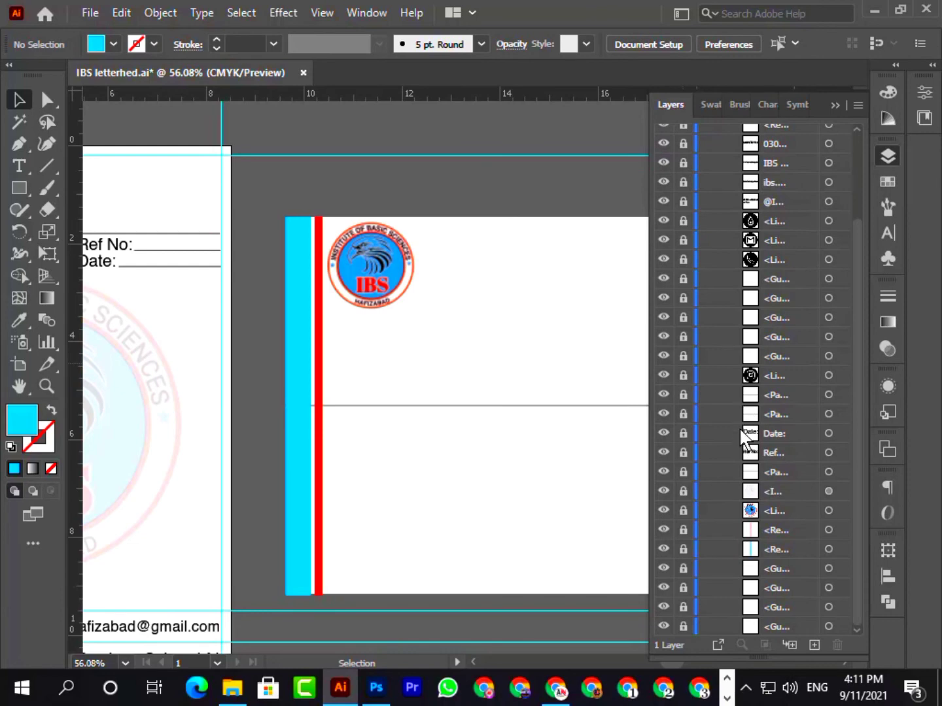
pyautogui.scroll(3, 739, 428)
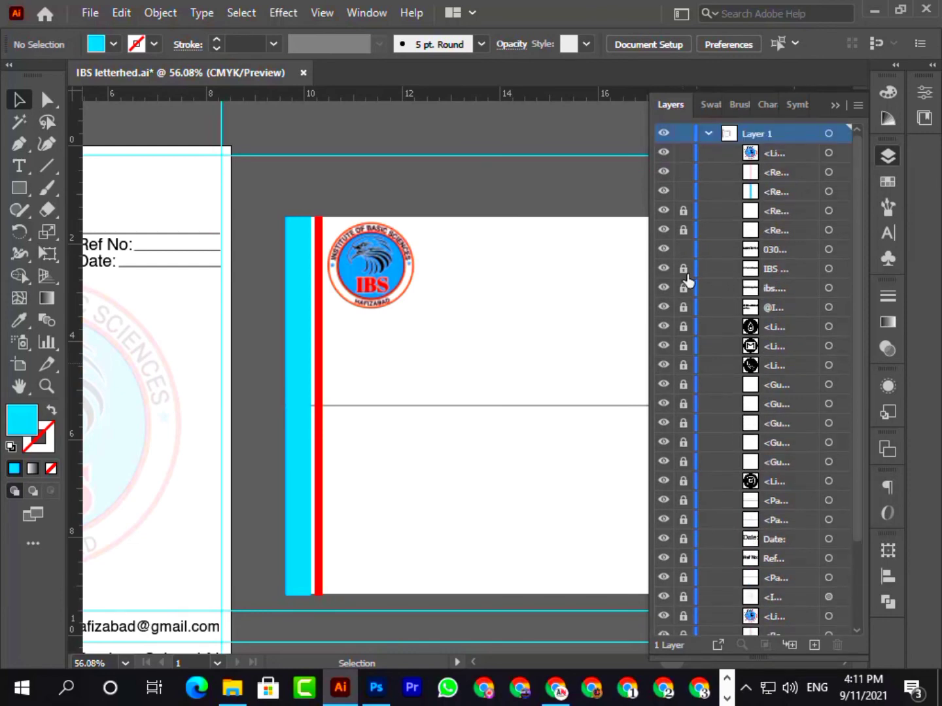
pyautogui.click(683, 387)
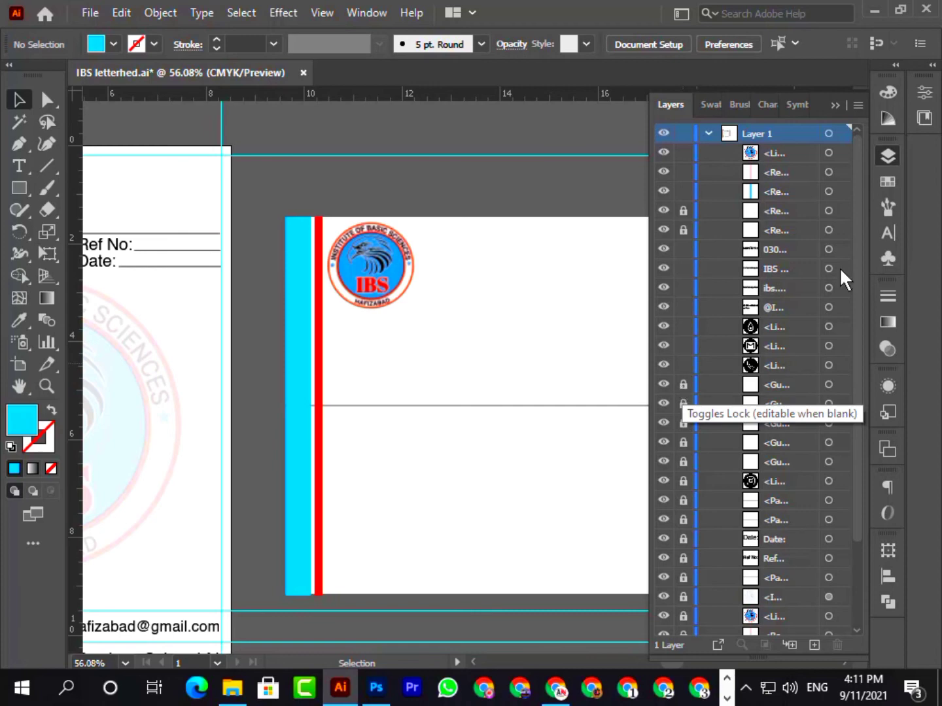
pyautogui.click(838, 105)
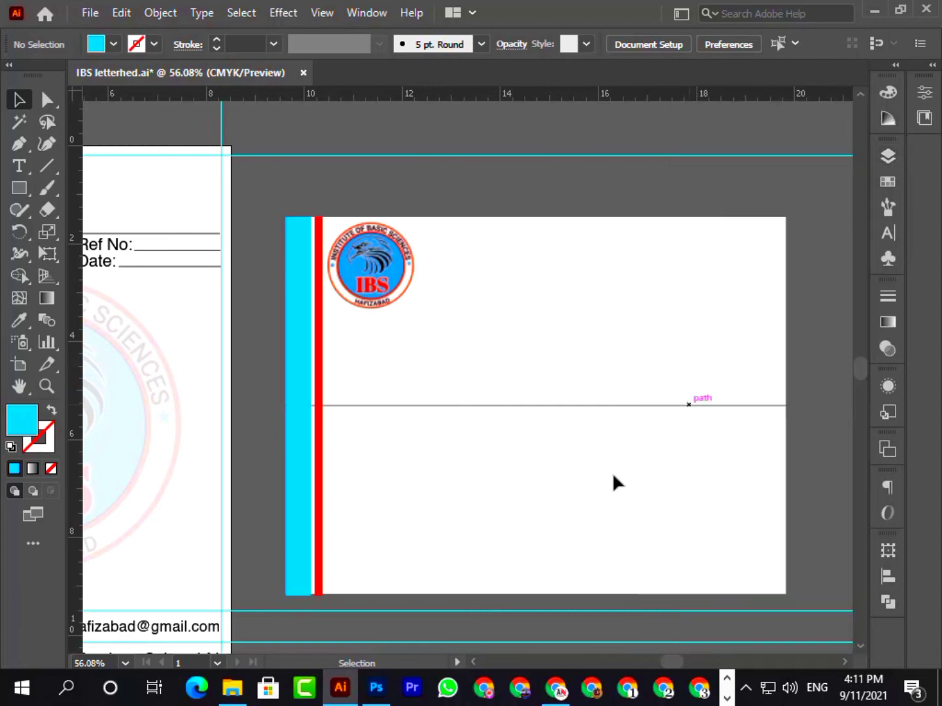
# Step: Duplicate all four footer icons with their contact texts onto the upper white rectangle and bring the copies to the front
pyautogui.moveTo(264, 488); pyautogui.dragTo(639, 362)
pyautogui.click(288, 510)
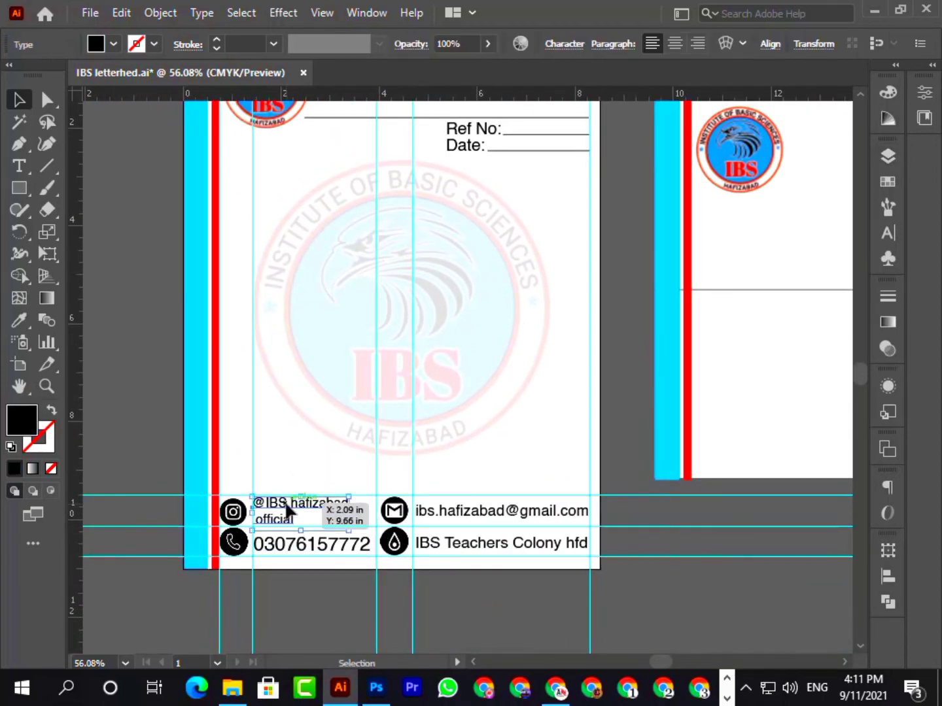
pyautogui.keyDown('shift'); pyautogui.click(233, 513); pyautogui.keyUp('shift')
pyautogui.keyDown('shift'); pyautogui.click(237, 548); pyautogui.keyUp('shift')
pyautogui.keyDown('shift'); pyautogui.click(299, 548); pyautogui.keyUp('shift')
pyautogui.keyDown('shift'); pyautogui.click(467, 545); pyautogui.keyUp('shift')
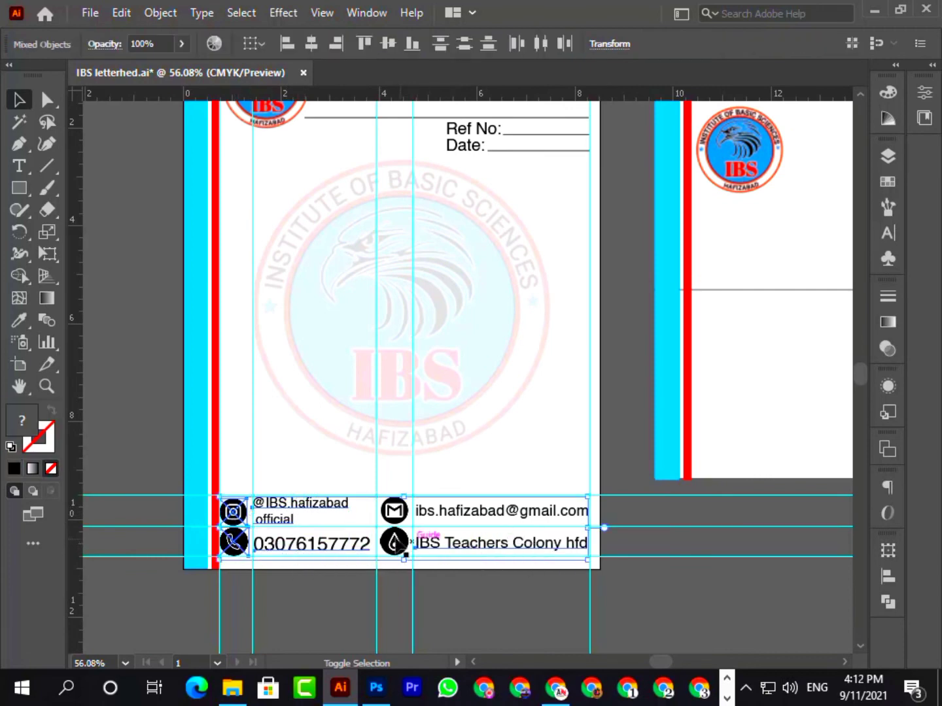
pyautogui.keyDown('shift'); pyautogui.click(397, 547); pyautogui.keyUp('shift')
pyautogui.keyDown('shift'); pyautogui.click(397, 513); pyautogui.keyUp('shift')
pyautogui.keyDown('shift'); pyautogui.click(417, 513); pyautogui.keyUp('shift')
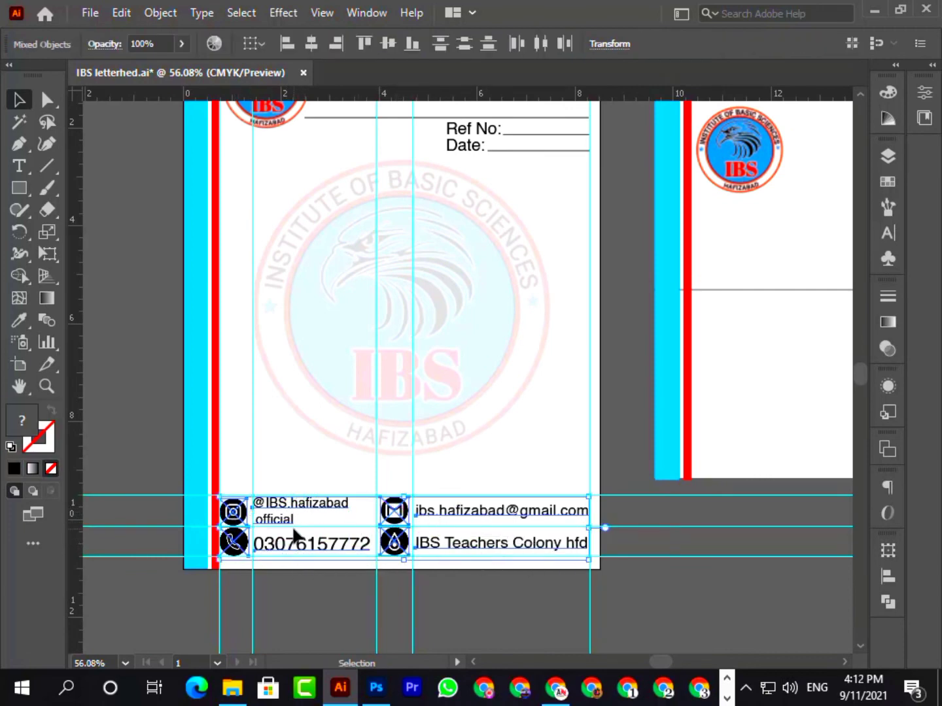
pyautogui.moveTo(301, 546); pyautogui.dragTo(755, 257)
pyautogui.rightClick(756, 281)
pyautogui.moveTo(817, 486)
pyautogui.click(700, 486)
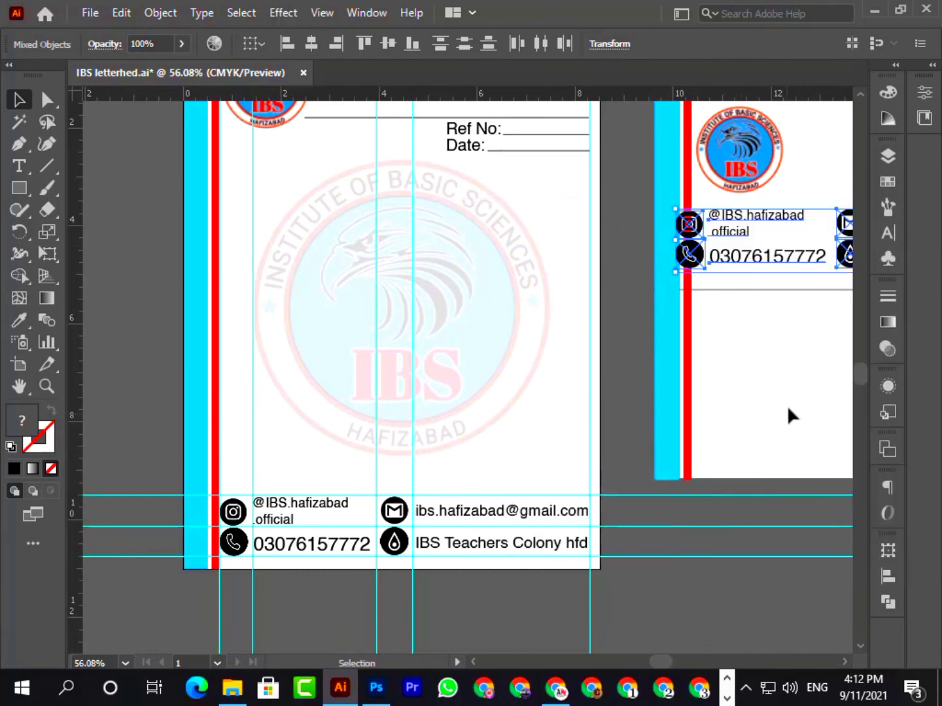
# Step: Position the copied contact details below the logo, clear of the red bar, and group them
pyautogui.moveTo(787, 405); pyautogui.dragTo(462, 522)
pyautogui.moveTo(461, 366); pyautogui.dragTo(491, 377)
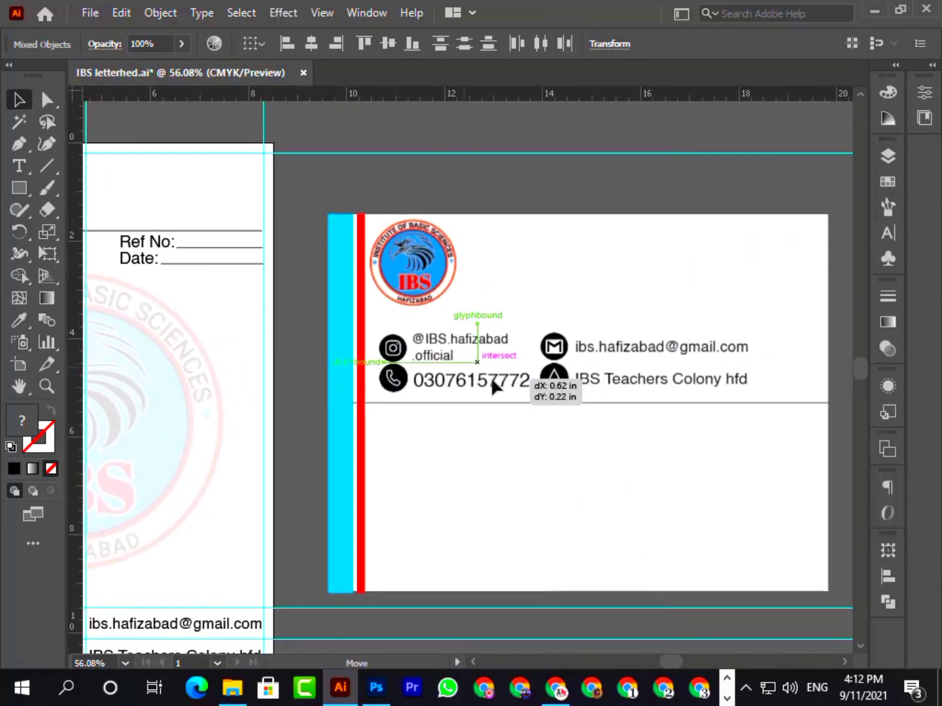
pyautogui.rightClick(491, 376)
pyautogui.click(563, 218)
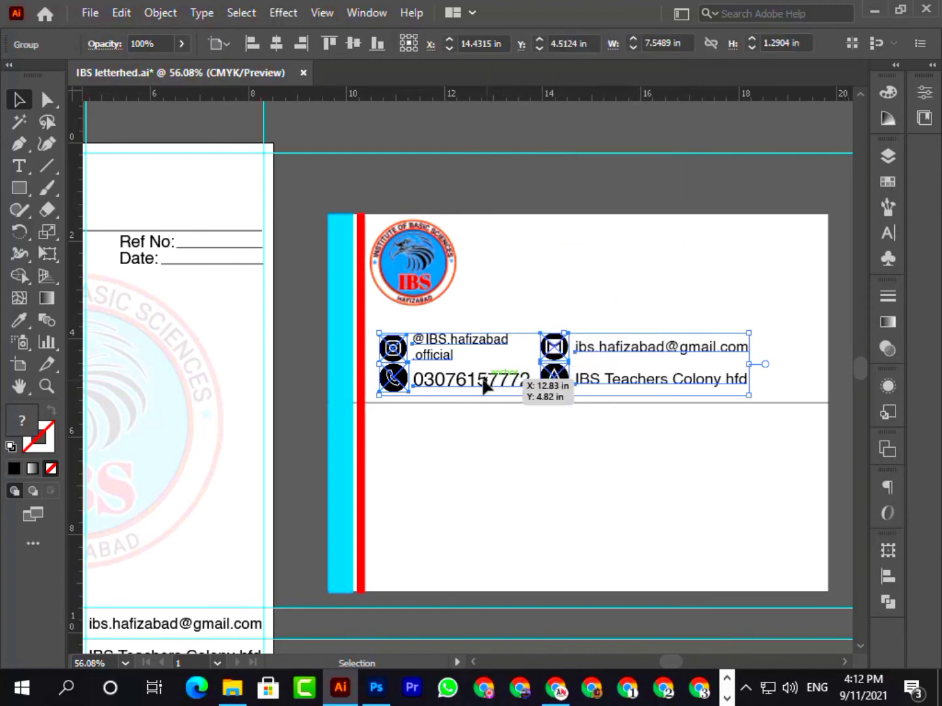
# Step: Scale down the contact details group and place it just above the dividing line, beside the red bar under the logo
pyautogui.moveTo(487, 383); pyautogui.dragTo(480, 392)
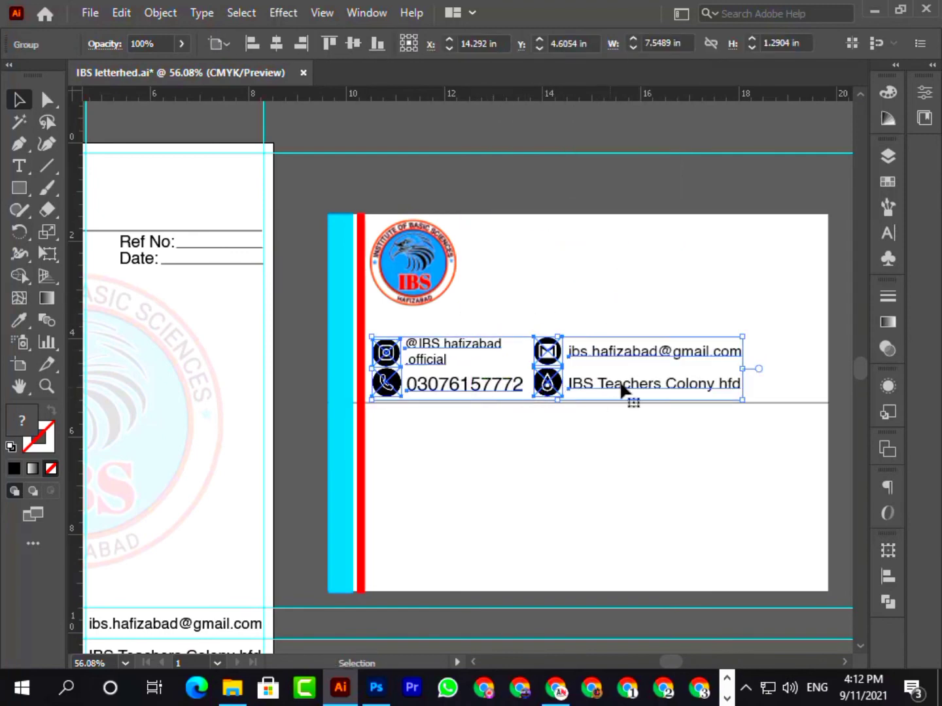
pyautogui.moveTo(559, 403); pyautogui.dragTo(558, 393)
pyautogui.moveTo(551, 371); pyautogui.dragTo(503, 388)
pyautogui.click(512, 454)
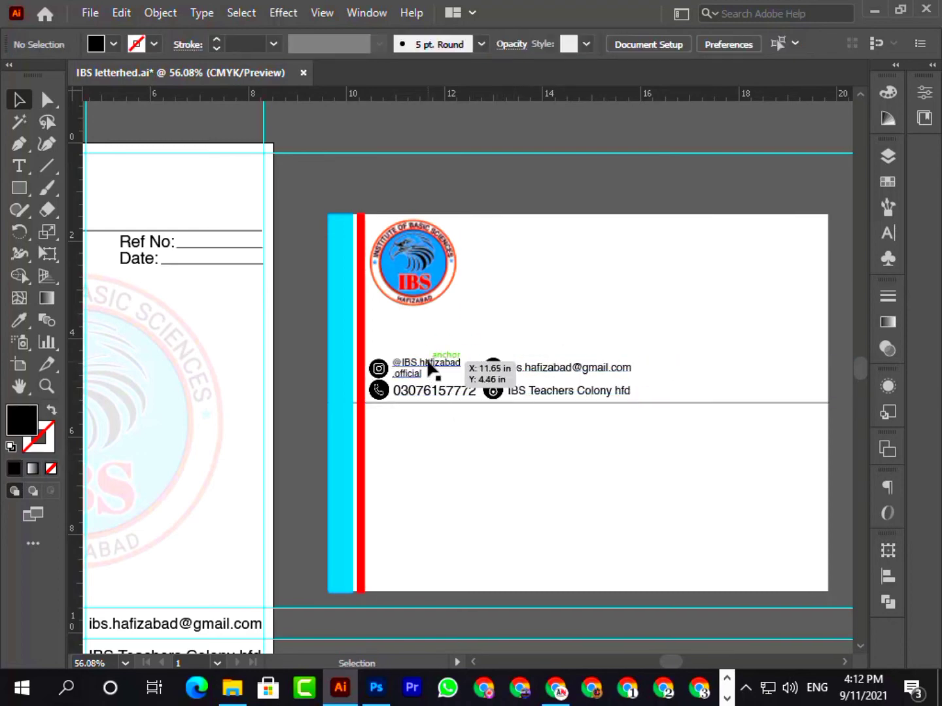
pyautogui.moveTo(427, 360); pyautogui.dragTo(428, 362)
pyautogui.click(493, 460)
pyautogui.moveTo(497, 393); pyautogui.dragTo(498, 392)
pyautogui.click(546, 477)
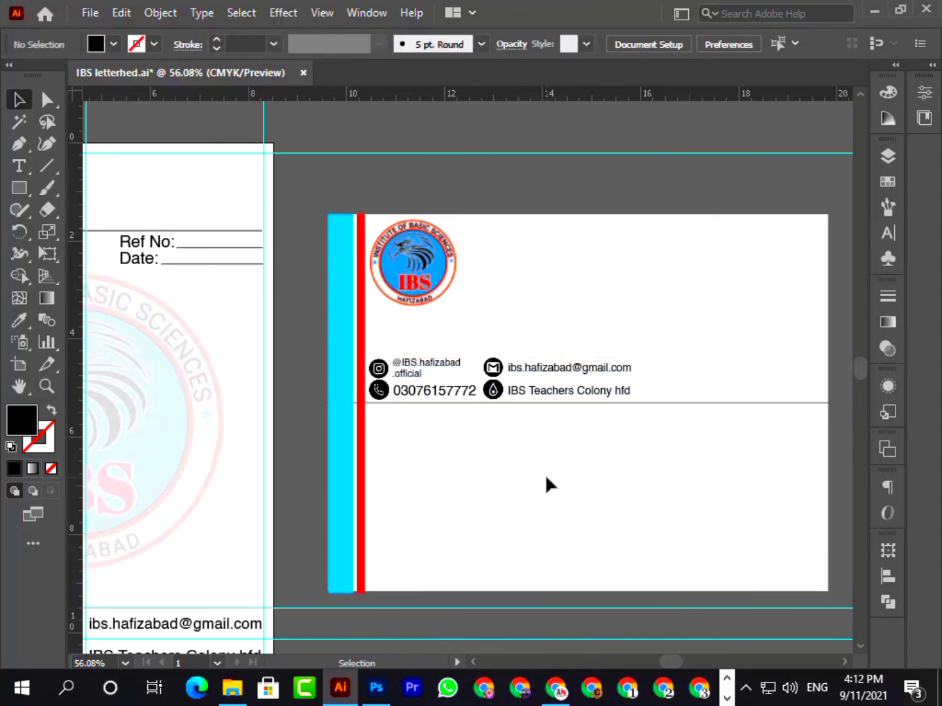
# Step: Draw a narrow white rectangle without stroke along the left side of the upper white rectangle, matching its height, as a side flap
pyautogui.press('space')
pyautogui.moveTo(543, 491); pyautogui.dragTo(476, 487)
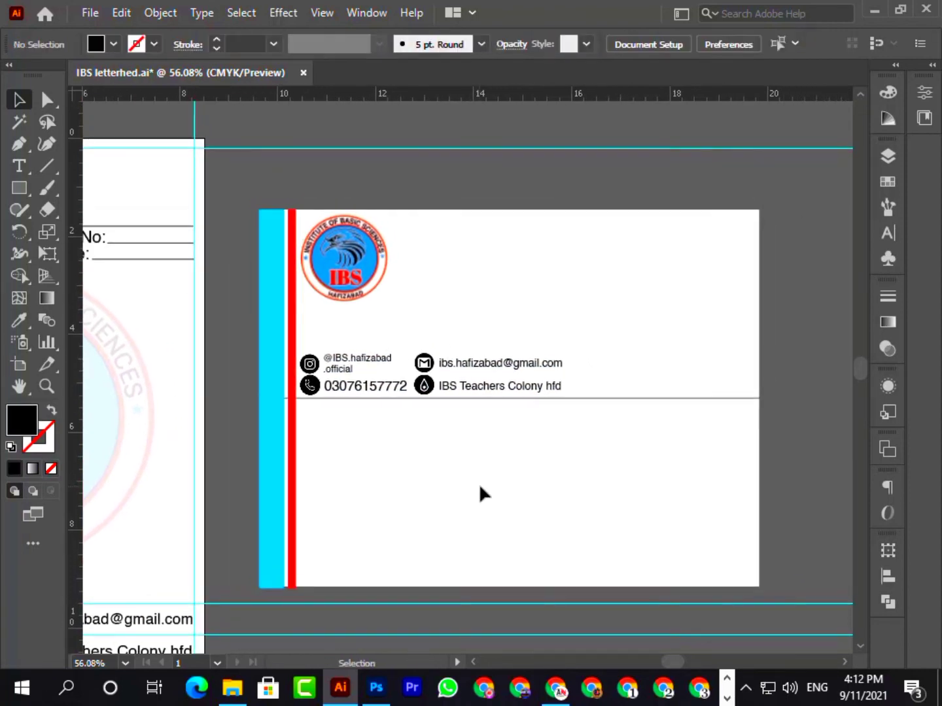
pyautogui.click(27, 180)
pyautogui.moveTo(226, 209); pyautogui.dragTo(256, 398)
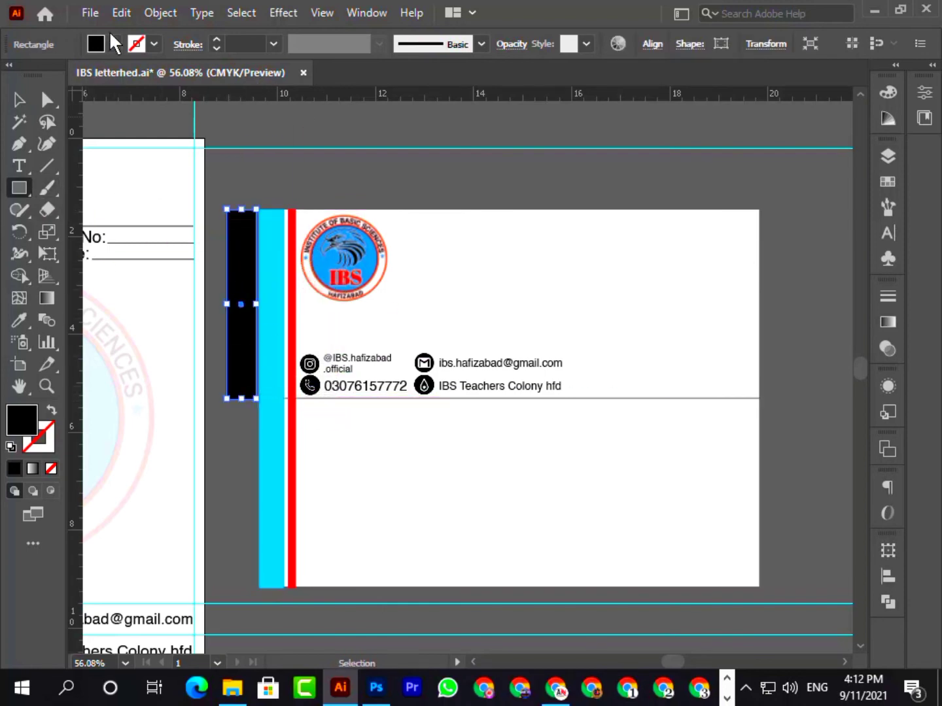
pyautogui.click(91, 46)
pyautogui.click(130, 60)
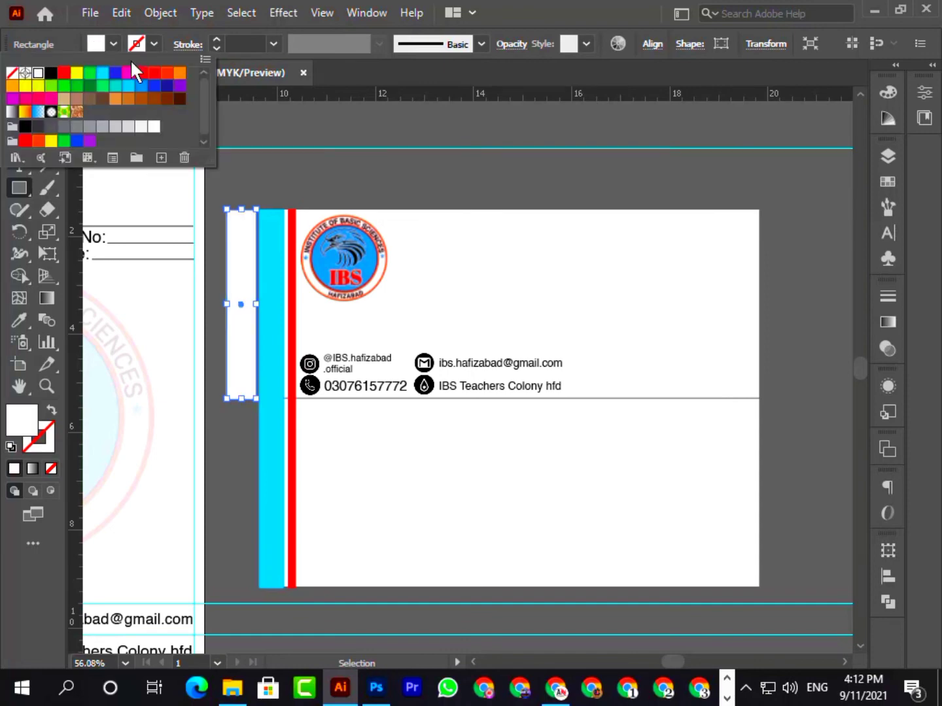
pyautogui.press('v')
pyautogui.click(305, 168)
# Step: Fully round only the upper-left corner of the left side flap
pyautogui.click(253, 237)
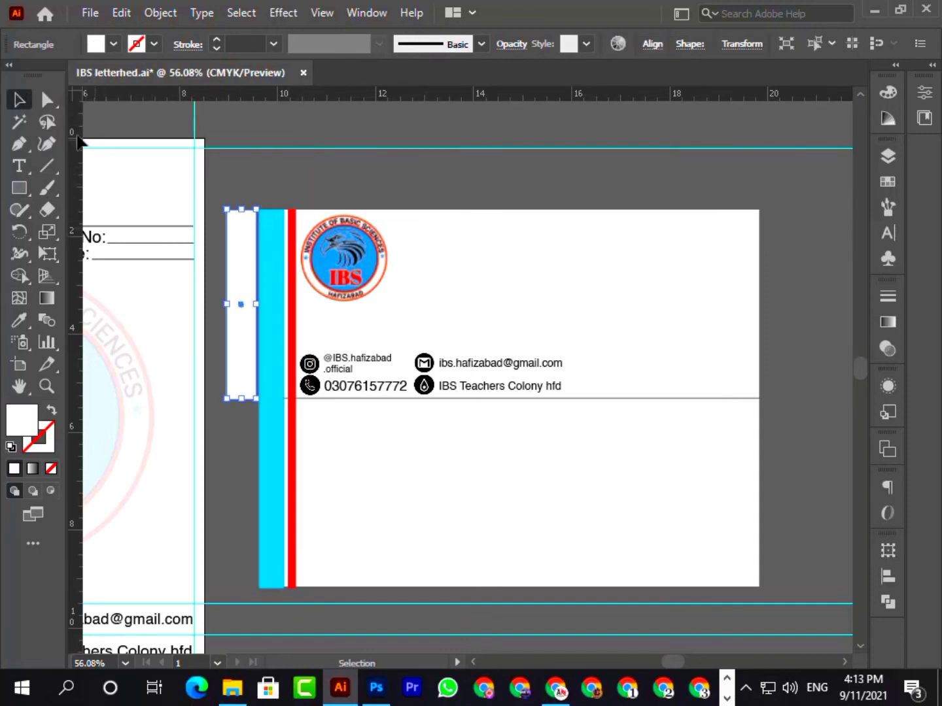
pyautogui.click(43, 103)
pyautogui.click(277, 179)
pyautogui.click(226, 209)
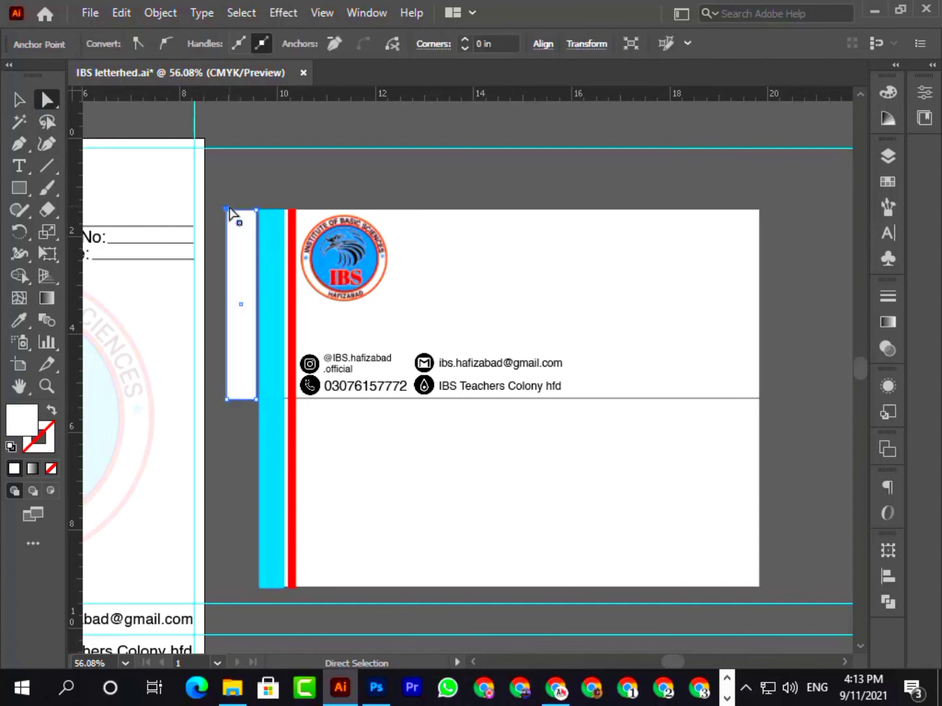
pyautogui.moveTo(238, 225); pyautogui.dragTo(250, 246)
pyautogui.click(235, 169)
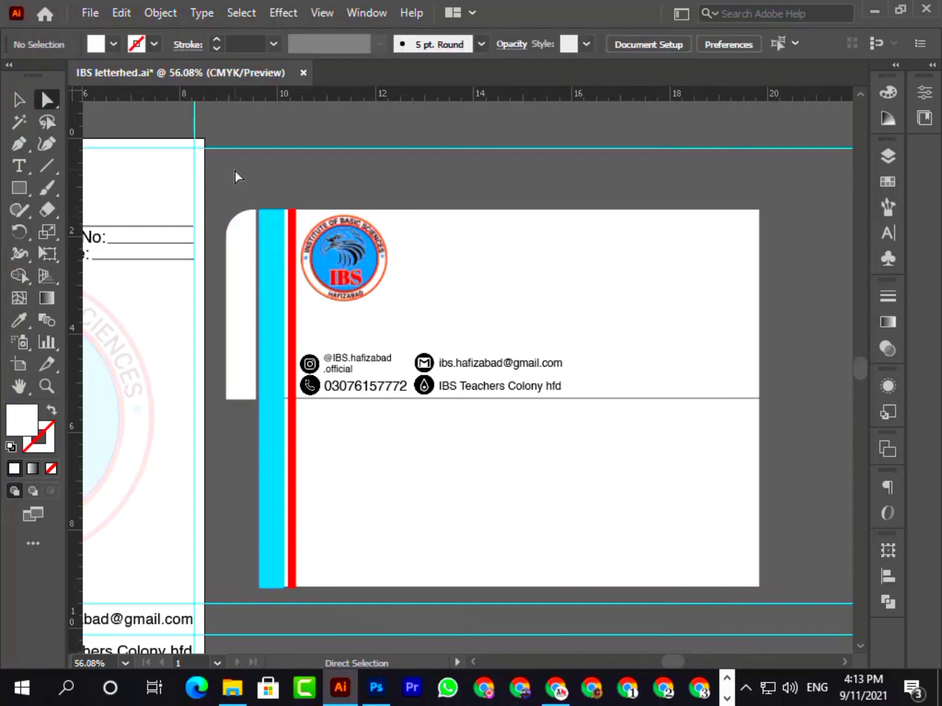
# Step: Draw a white rectangle as a top flap directly above the upper white rectangle, spanning its full width
pyautogui.click(19, 209)
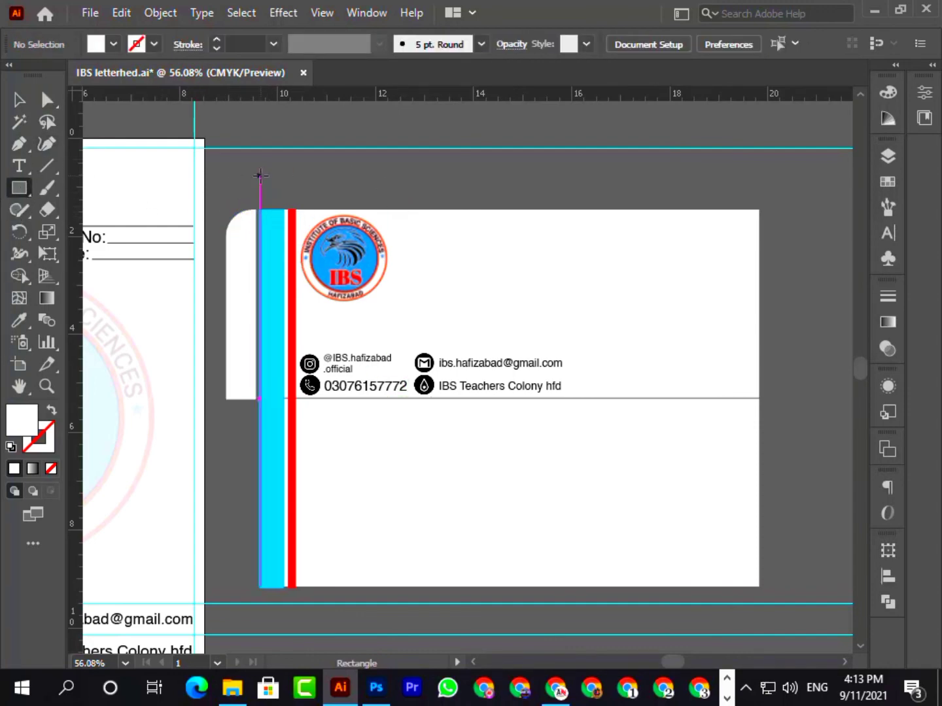
pyautogui.moveTo(260, 175); pyautogui.dragTo(759, 210)
pyautogui.click(19, 99)
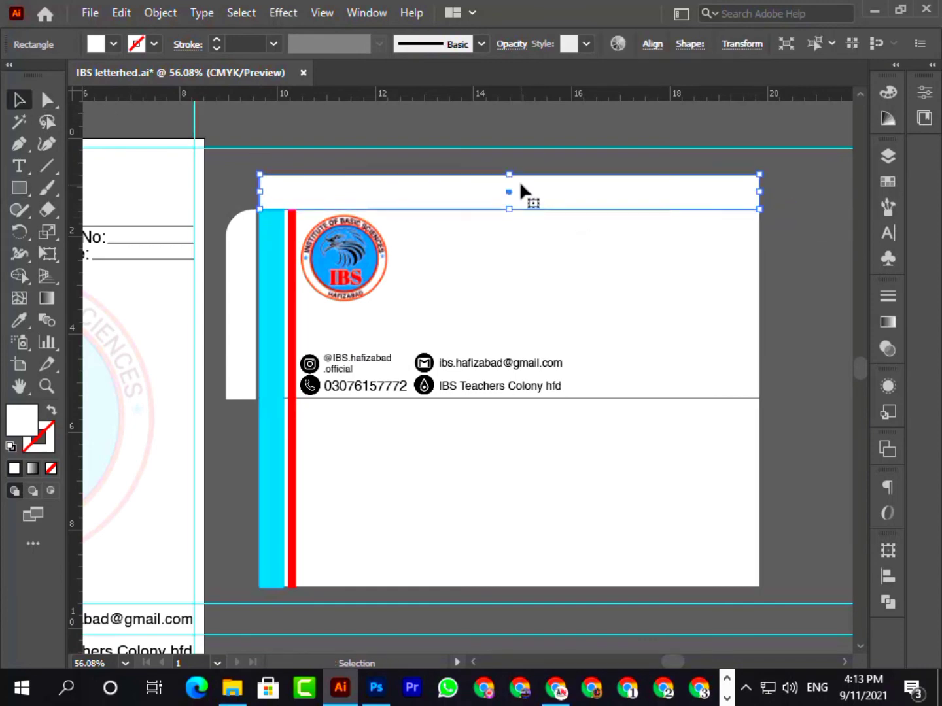
pyautogui.click(802, 292)
# Step: Round both upper corners of the top flap, keeping its lower corners square
pyautogui.click(285, 198)
pyautogui.click(47, 100)
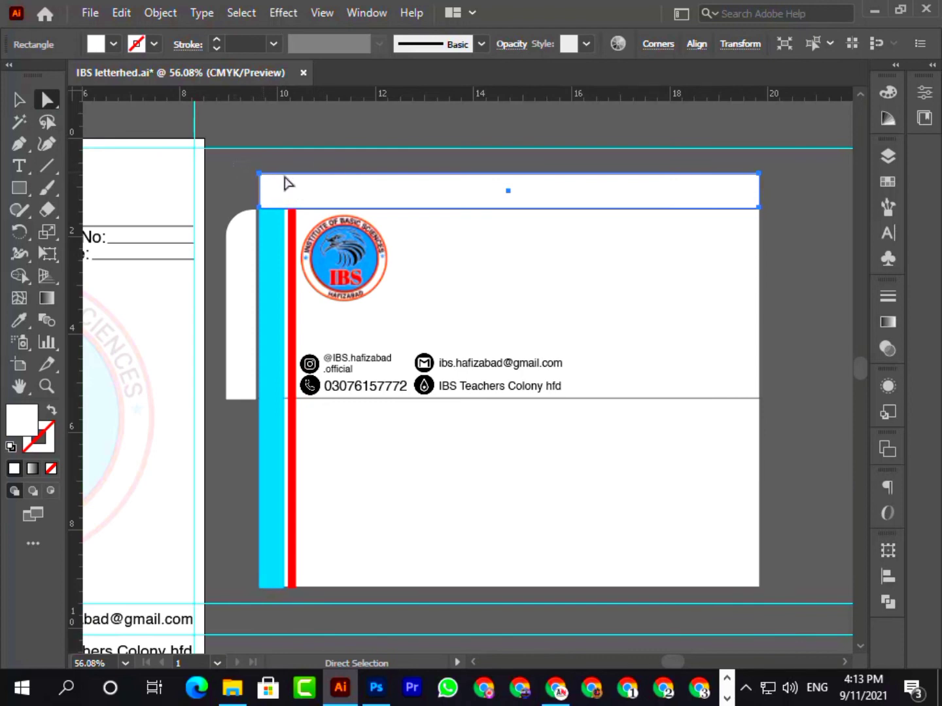
pyautogui.click(758, 173)
pyautogui.click(771, 179)
pyautogui.click(276, 185)
pyautogui.moveTo(273, 188)
pyautogui.mouseDown()
pyautogui.moveTo(304, 209)
pyautogui.moveTo(287, 199)
pyautogui.mouseUp()
pyautogui.click(253, 157)
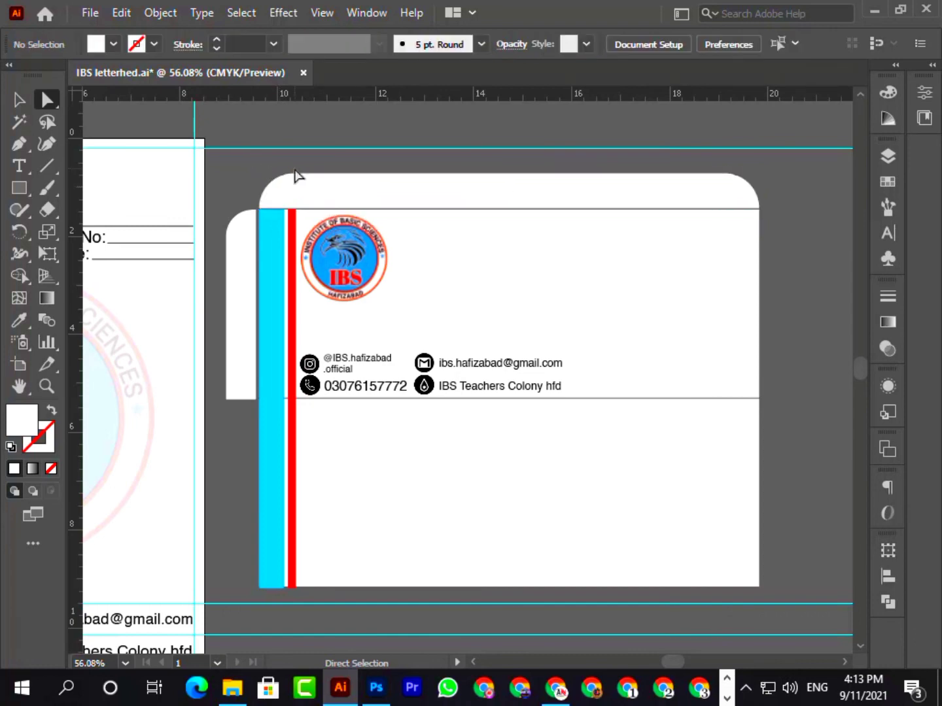
# Step: Draw a narrow white flap of matching height along the right side of the upper white rectangle and nudge it against the edge
pyautogui.click(241, 261)
pyautogui.click(210, 199)
pyautogui.click(19, 187)
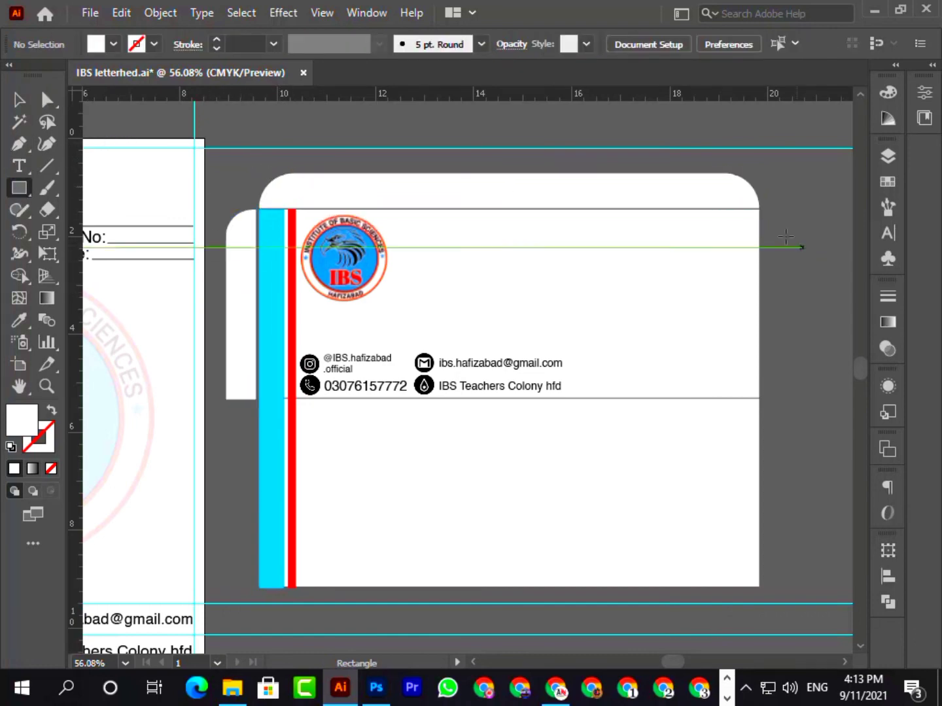
pyautogui.moveTo(765, 209); pyautogui.dragTo(796, 400)
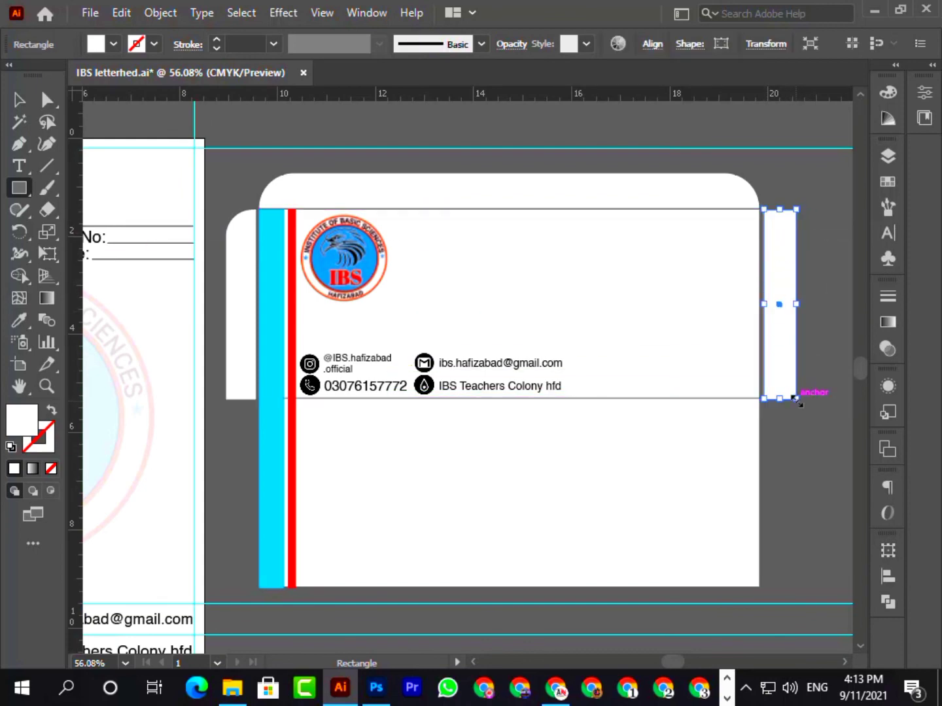
pyautogui.press('Left')
pyautogui.press('Left')
pyautogui.press('Left')
pyautogui.press('Left')
pyautogui.press('Left')
pyautogui.press('Left')
pyautogui.click(19, 100)
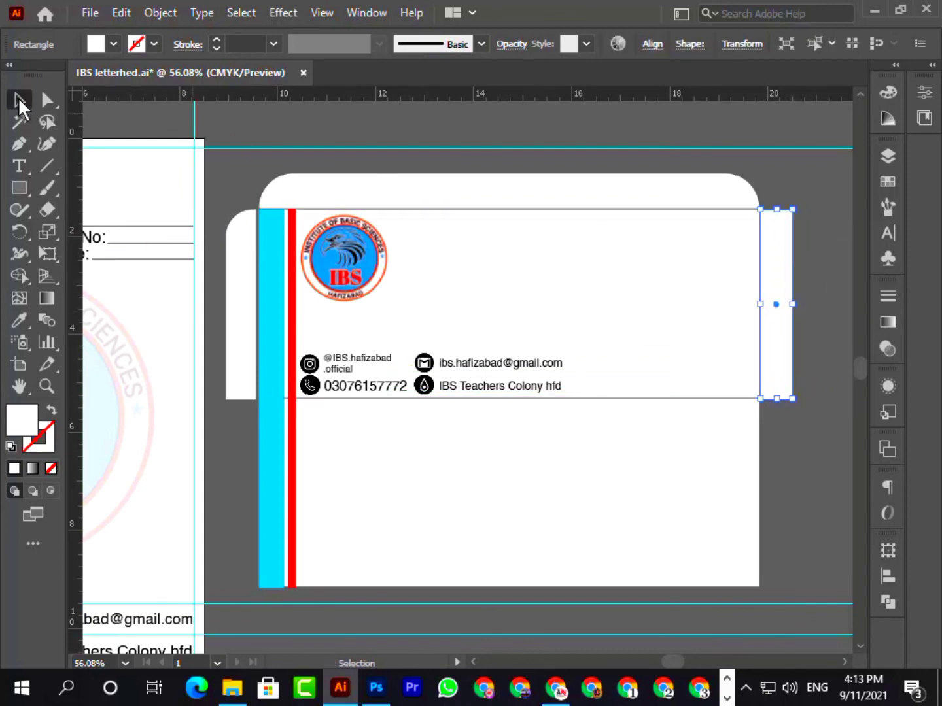
pyautogui.click(823, 488)
# Step: Round only the upper-right corner of the right side flap to about 0.66 in
pyautogui.click(790, 366)
pyautogui.click(789, 432)
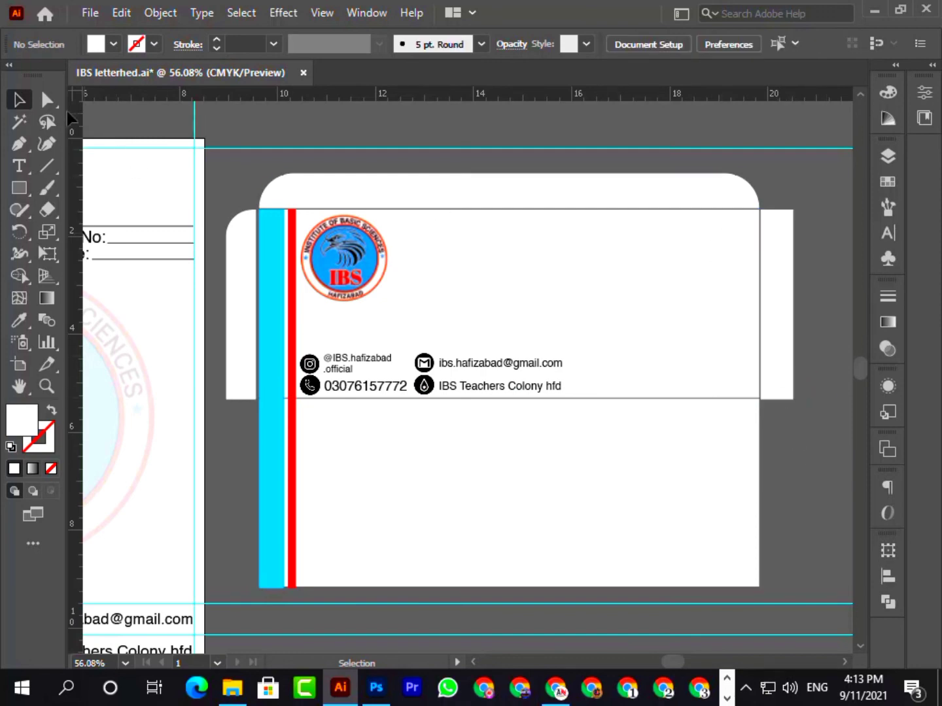
pyautogui.click(46, 99)
pyautogui.click(785, 380)
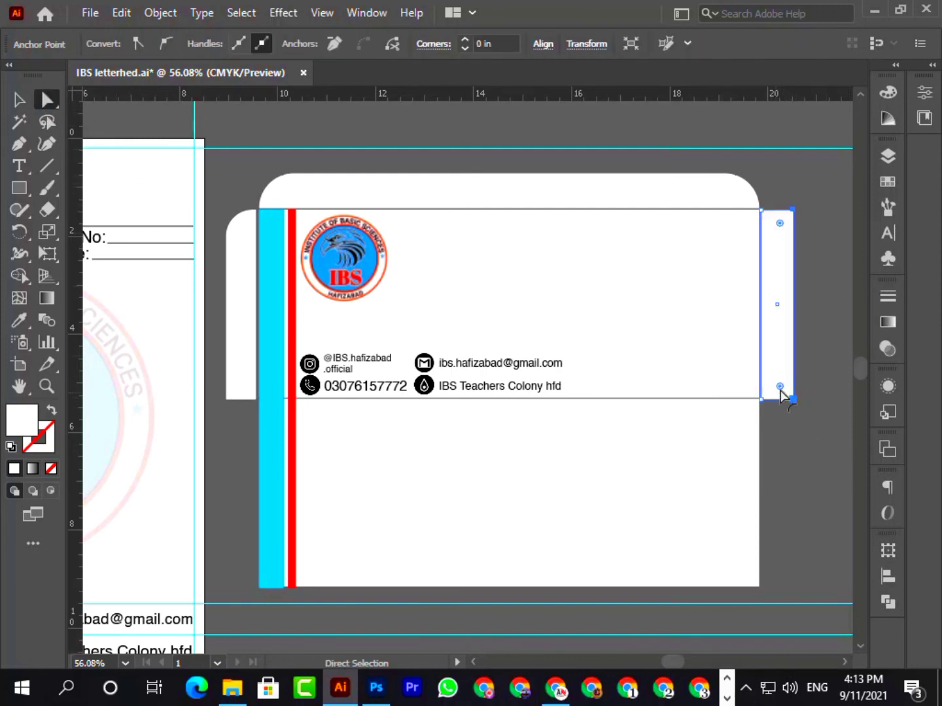
pyautogui.moveTo(780, 392)
pyautogui.mouseDown()
pyautogui.moveTo(771, 380)
pyautogui.moveTo(782, 396)
pyautogui.mouseUp()
pyautogui.click(795, 187)
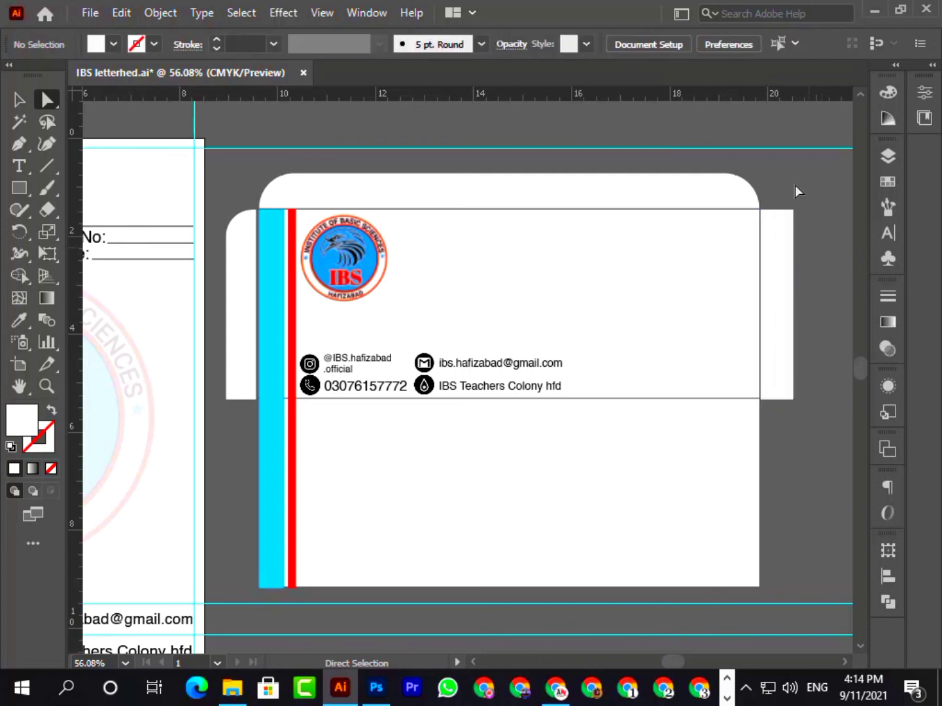
pyautogui.moveTo(795, 190); pyautogui.dragTo(768, 267)
pyautogui.click(783, 200)
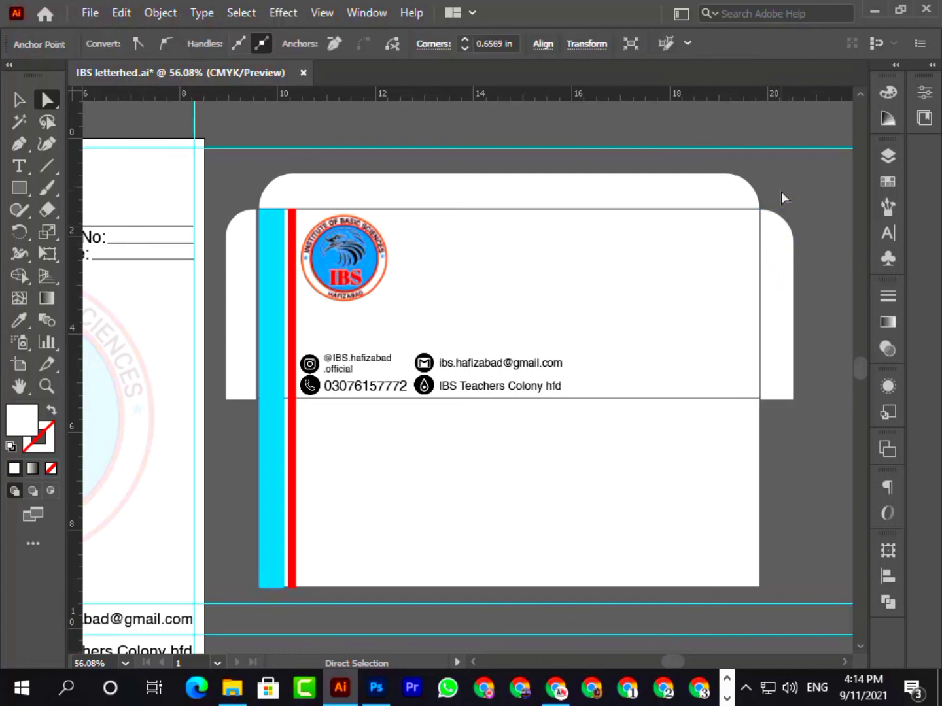
# Step: Readjust the rounding of the left side flap's upper-left corner
pyautogui.click(242, 254)
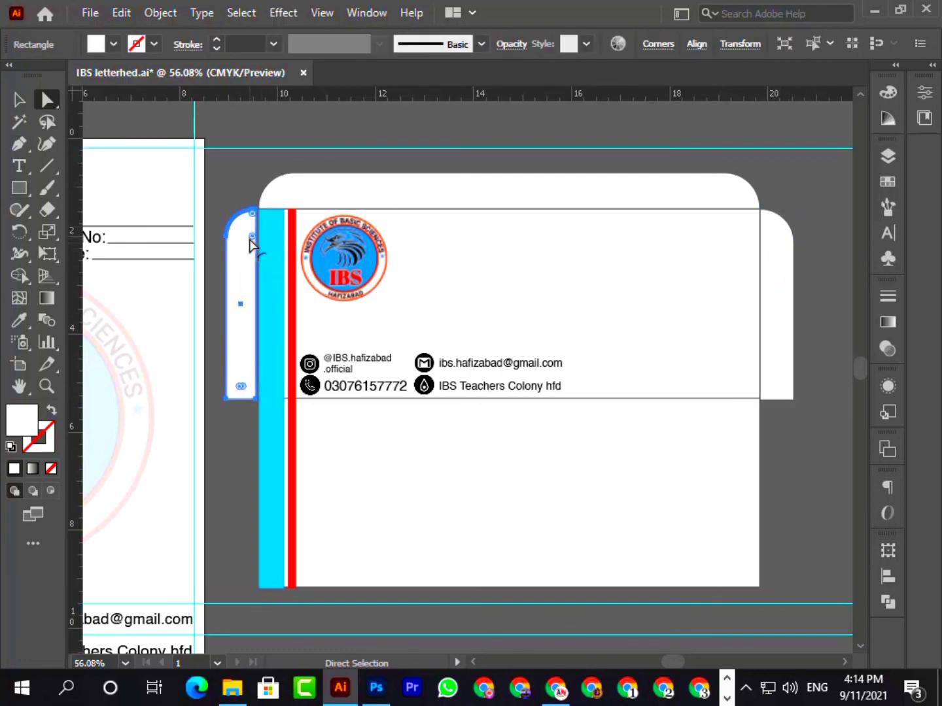
pyautogui.moveTo(254, 246); pyautogui.dragTo(254, 244)
pyautogui.click(238, 191)
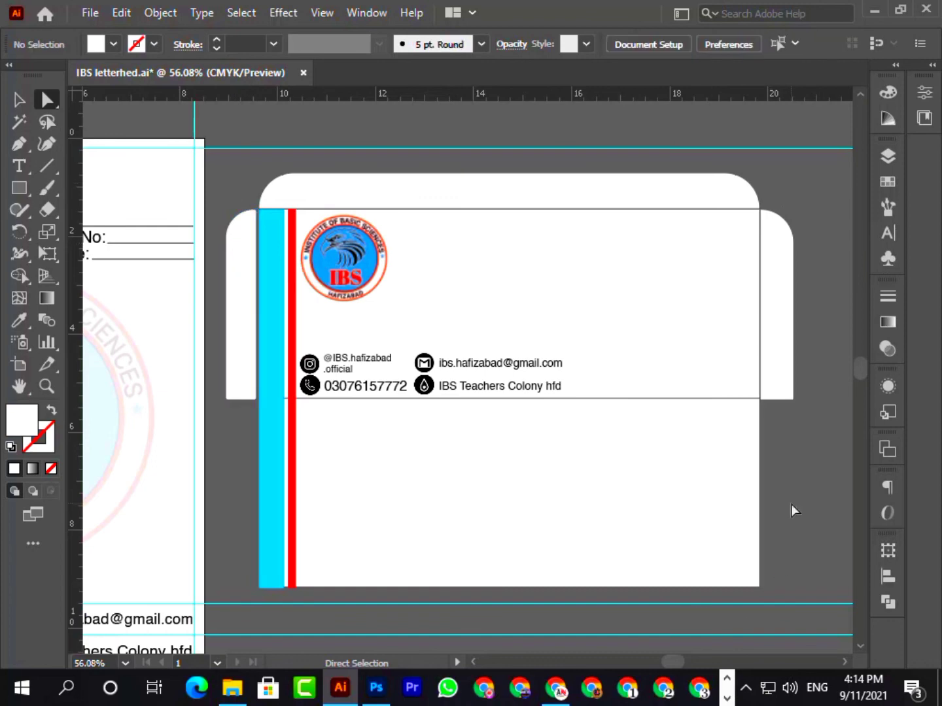
# Step: Unlock all remaining locked objects in Layer 1, including the guides, the letterhead artwork and the white rectangle
pyautogui.moveTo(271, 616); pyautogui.dragTo(582, 580)
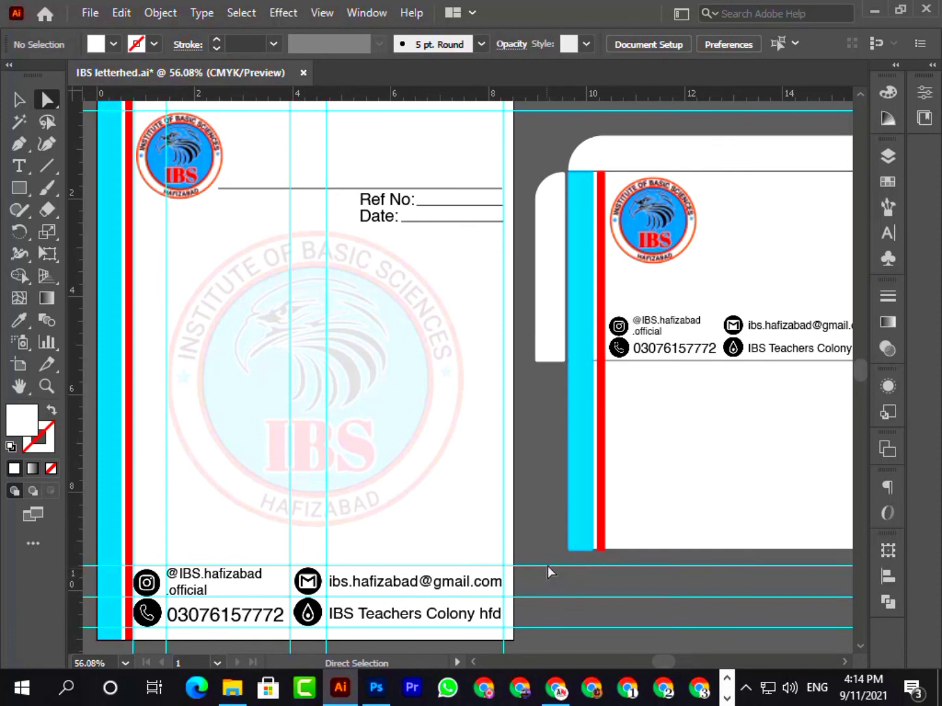
pyautogui.click(887, 233)
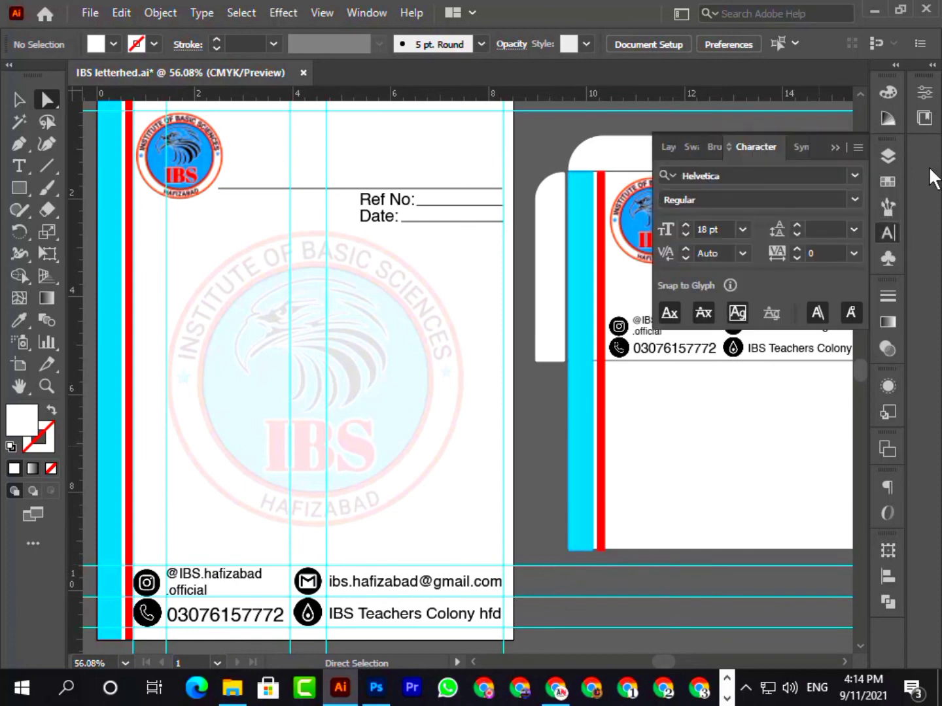
pyautogui.click(888, 157)
pyautogui.scroll(-5, 716, 493)
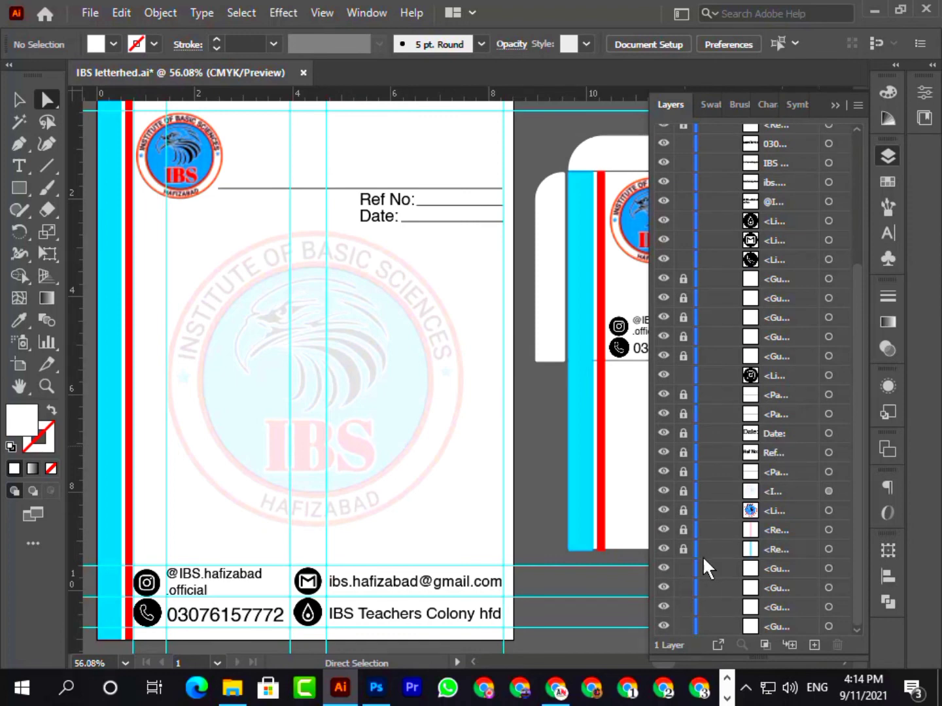
pyautogui.moveTo(682, 358); pyautogui.dragTo(686, 283)
pyautogui.click(688, 456)
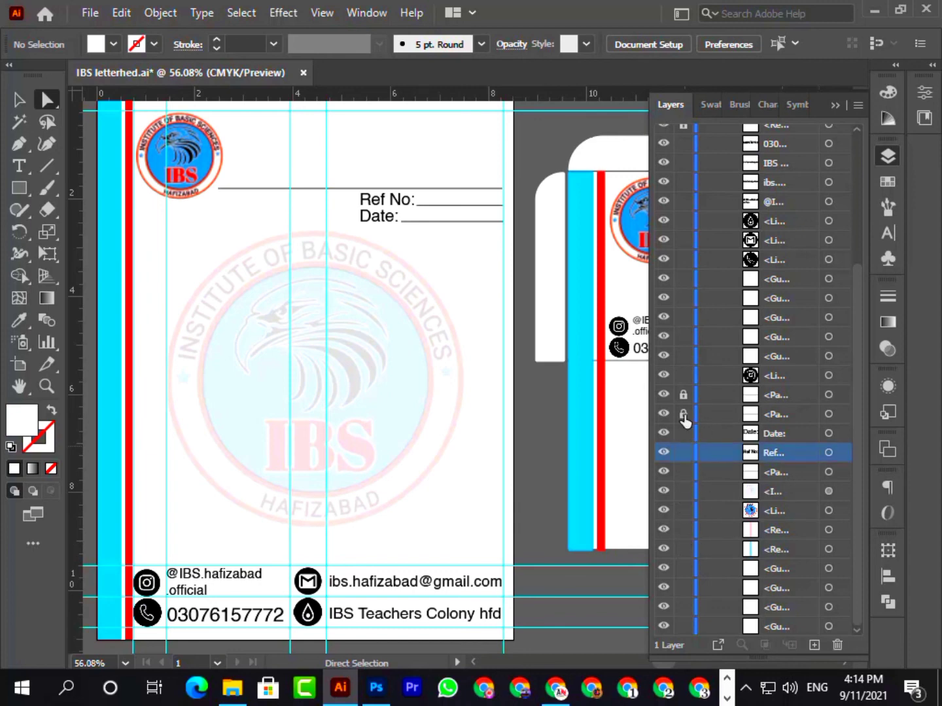
pyautogui.scroll(5, 679, 303)
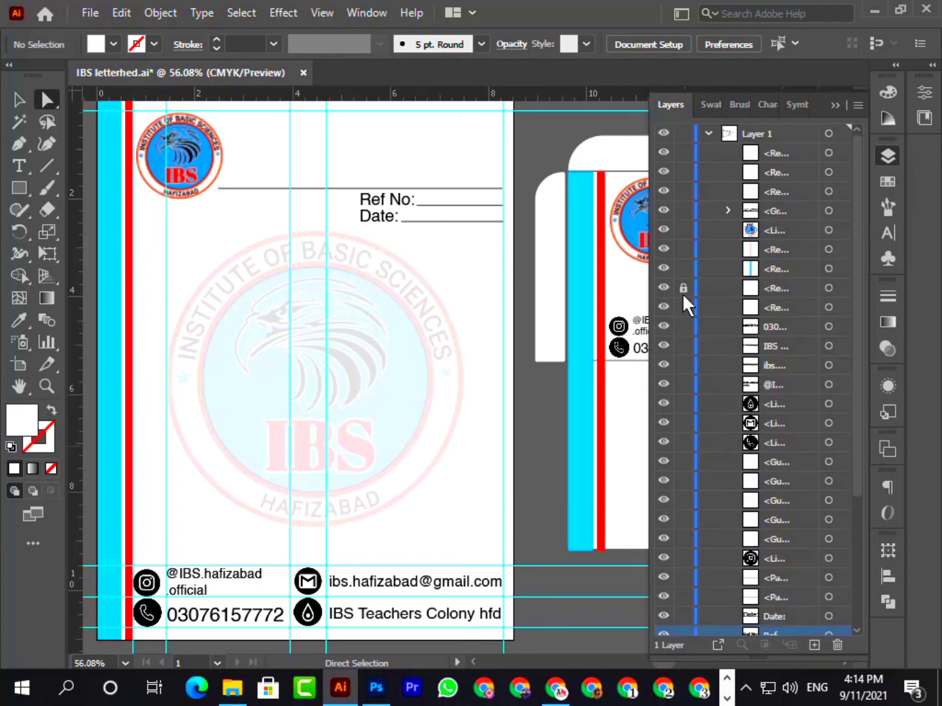
pyautogui.click(682, 289)
pyautogui.click(835, 106)
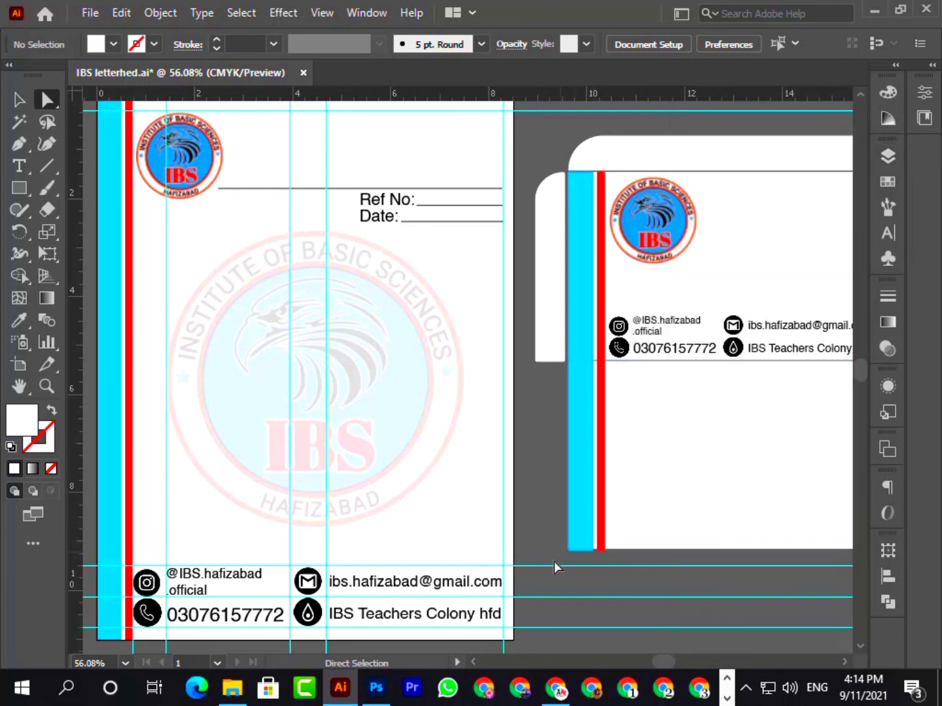
# Step: Delete the three horizontal footer guides and the four vertical guides crossing the letterhead to the right of the red bar's edge
pyautogui.moveTo(543, 554); pyautogui.dragTo(551, 641)
pyautogui.press('Delete')
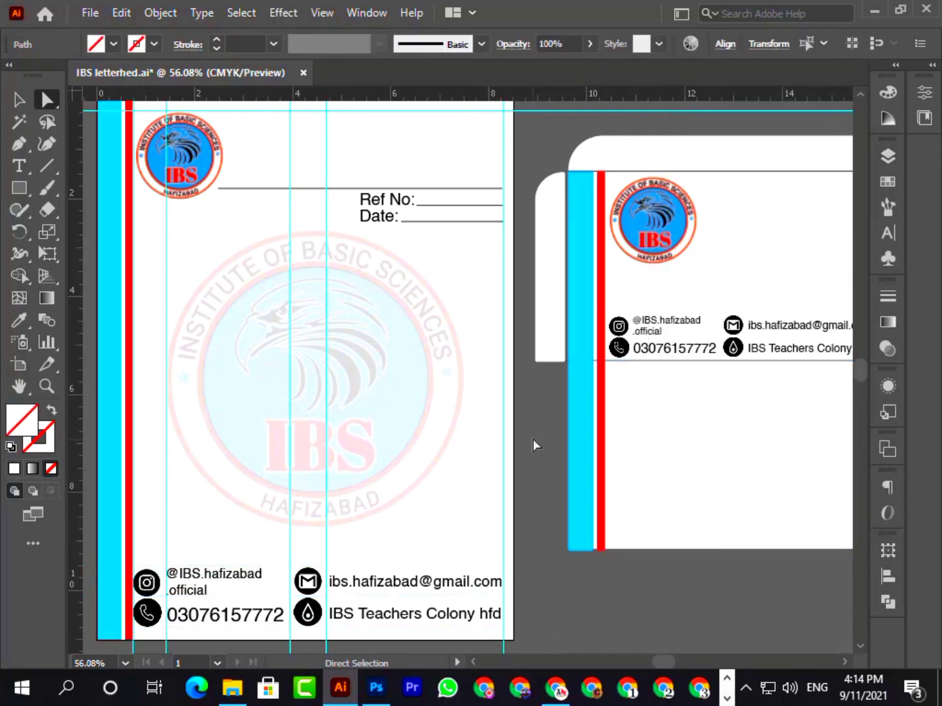
pyautogui.click(491, 518)
pyautogui.press('Delete')
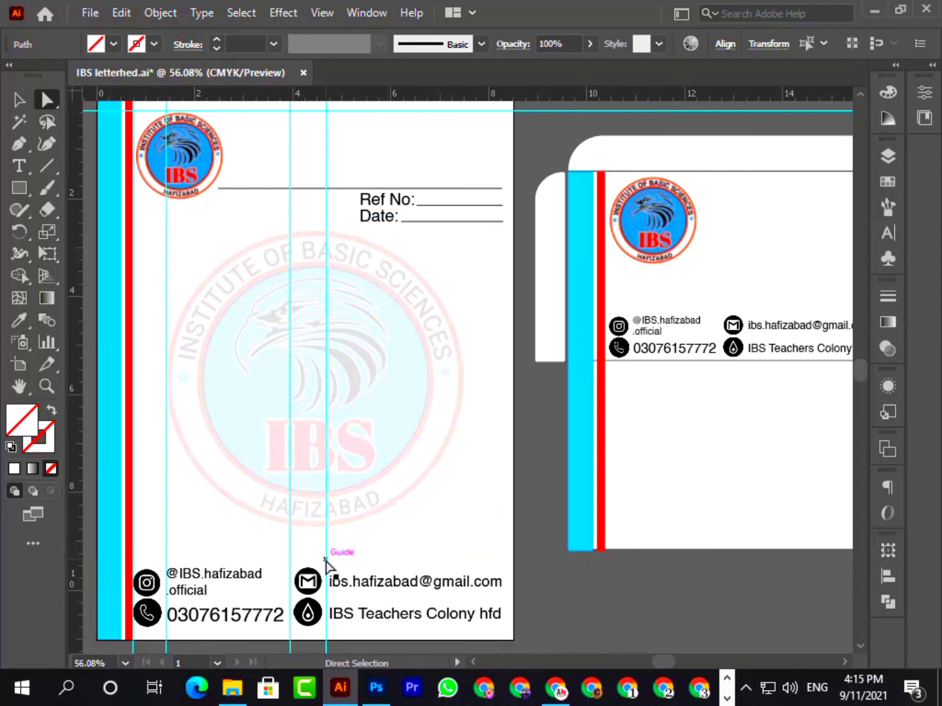
pyautogui.click(327, 562)
pyautogui.press('Delete')
pyautogui.click(291, 563)
pyautogui.press('Delete')
pyautogui.click(166, 556)
pyautogui.press('Delete')
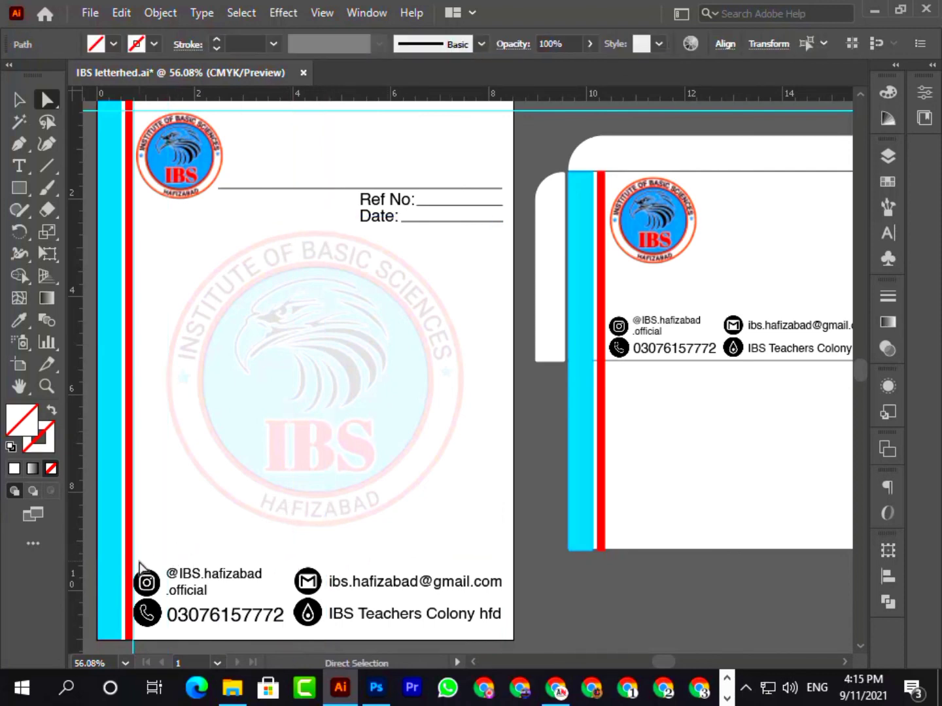
# Step: Delete the vertical guide along the red bar's edge and the horizontal guide near the top of the letterhead
pyautogui.click(131, 562)
pyautogui.scroll(-2, 188, 545)
pyautogui.click(153, 616)
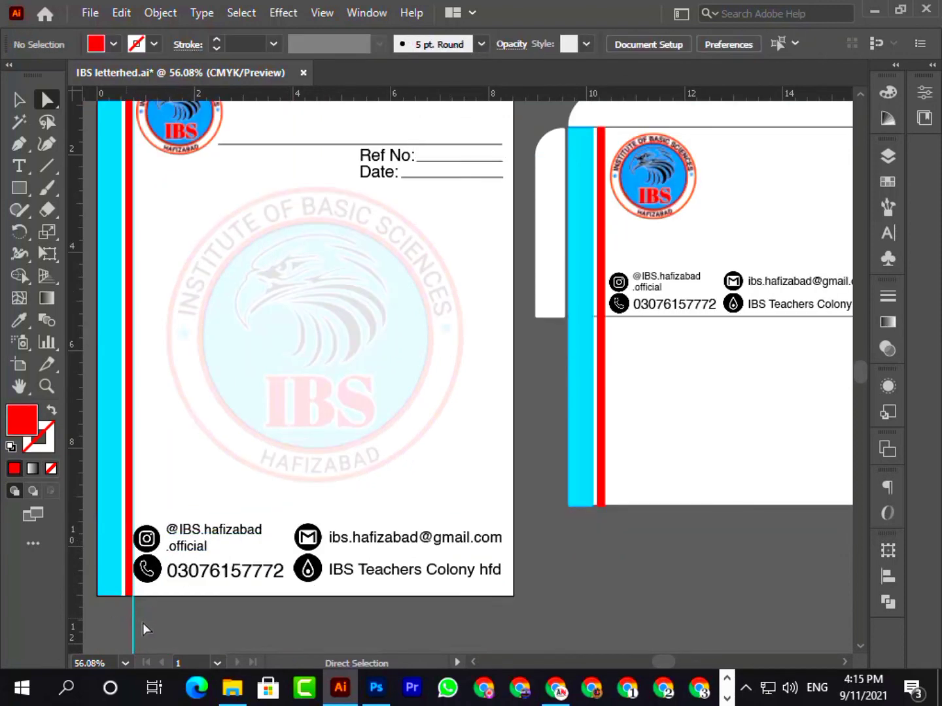
pyautogui.click(136, 622)
pyautogui.press('Delete')
pyautogui.scroll(5, 210, 621)
pyautogui.moveTo(257, 164); pyautogui.dragTo(558, 194)
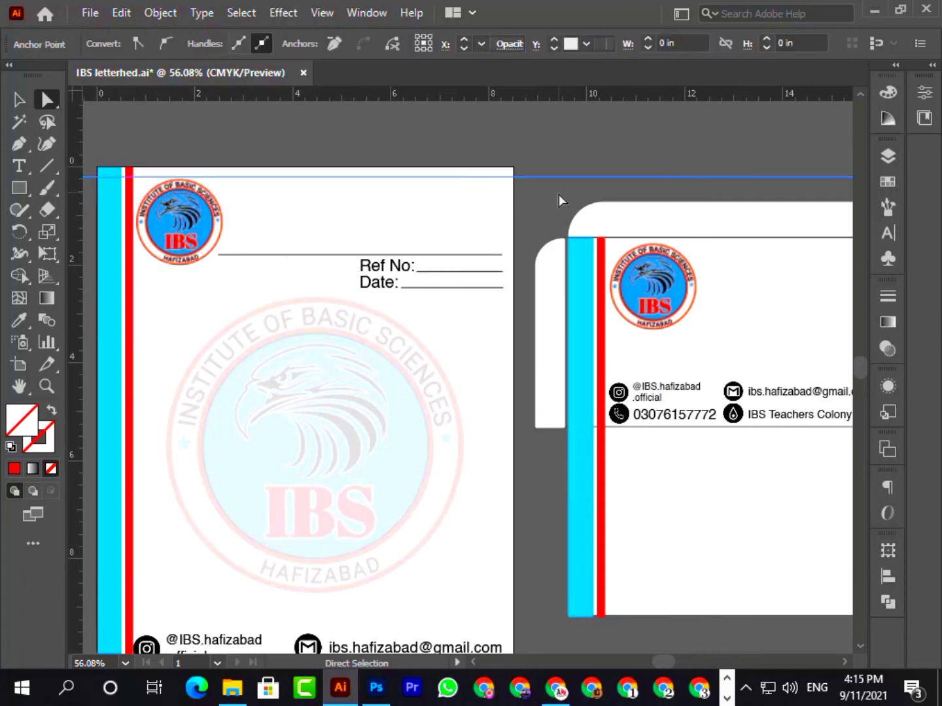
pyautogui.press('Delete')
# Step: Fit the letterhead artboard on screen
pyautogui.scroll(-2, 555, 196)
pyautogui.click(125, 663)
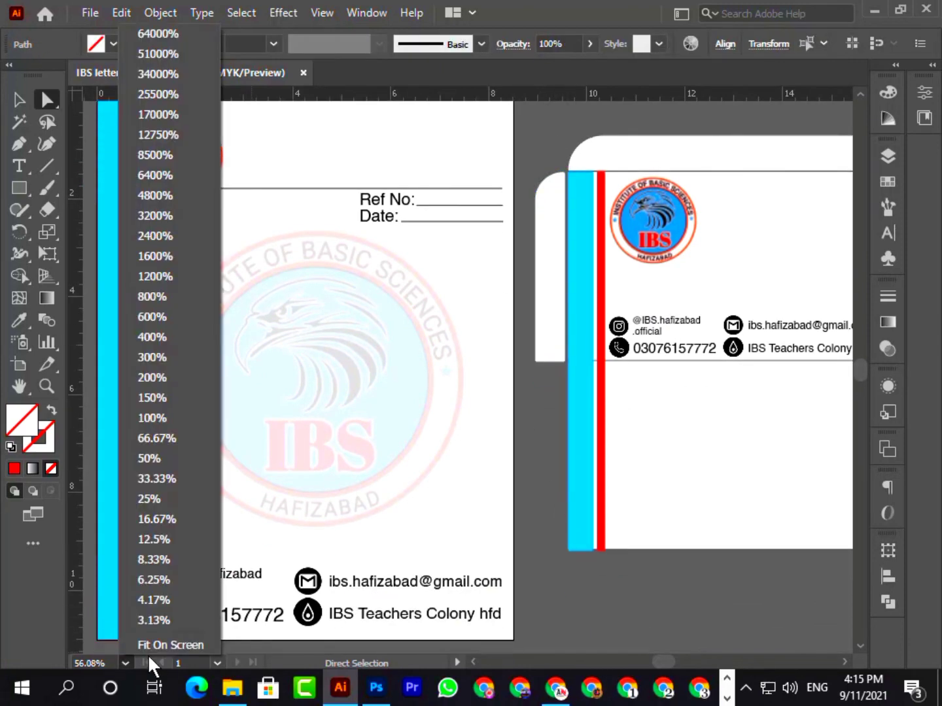
pyautogui.click(183, 644)
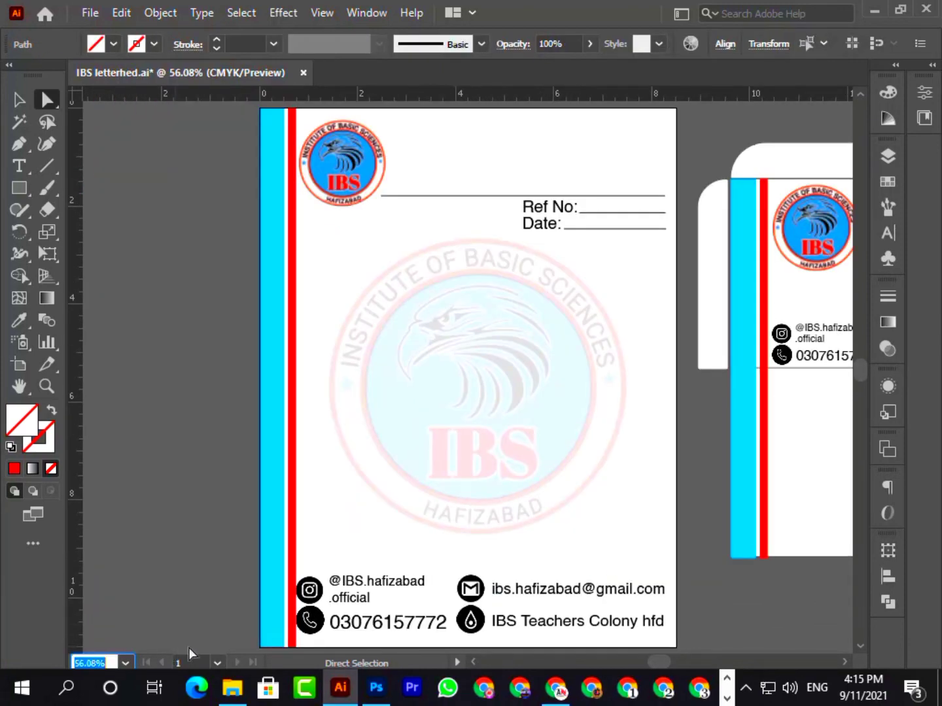
# Step: Examine the letterhead and the envelope layout side by side with nothing selected
pyautogui.click(724, 599)
pyautogui.press('space')
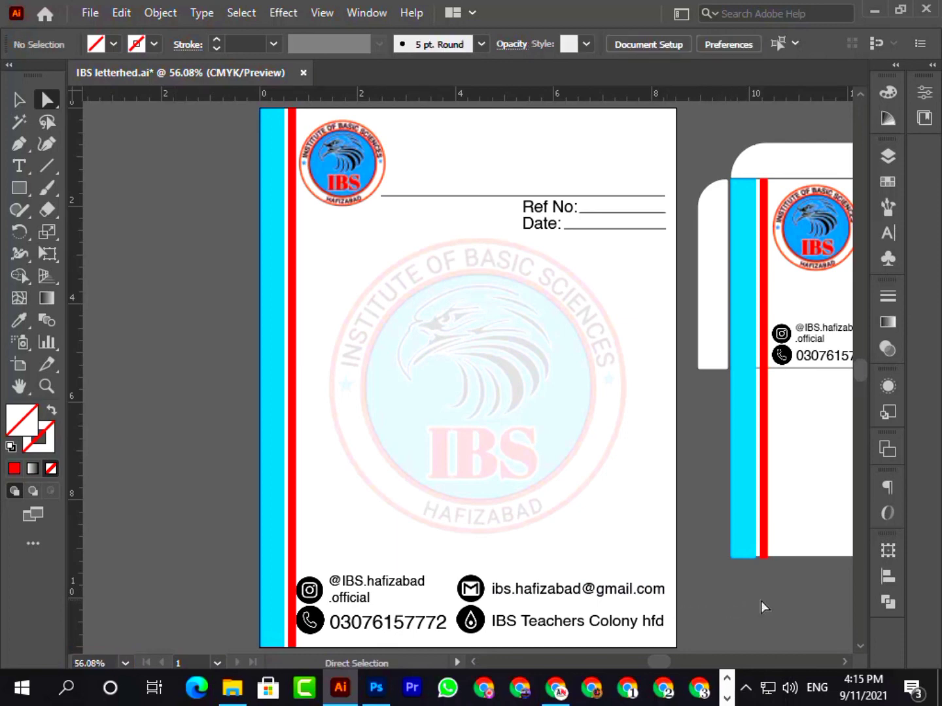
pyautogui.moveTo(762, 601); pyautogui.dragTo(591, 602)
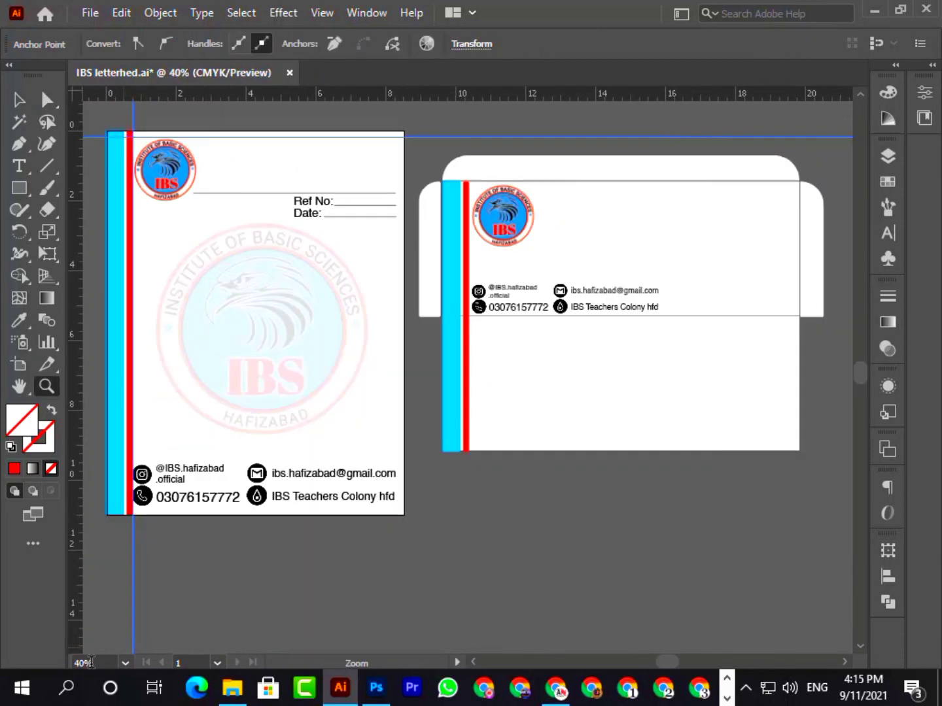
pyautogui.click(124, 662)
pyautogui.click(147, 645)
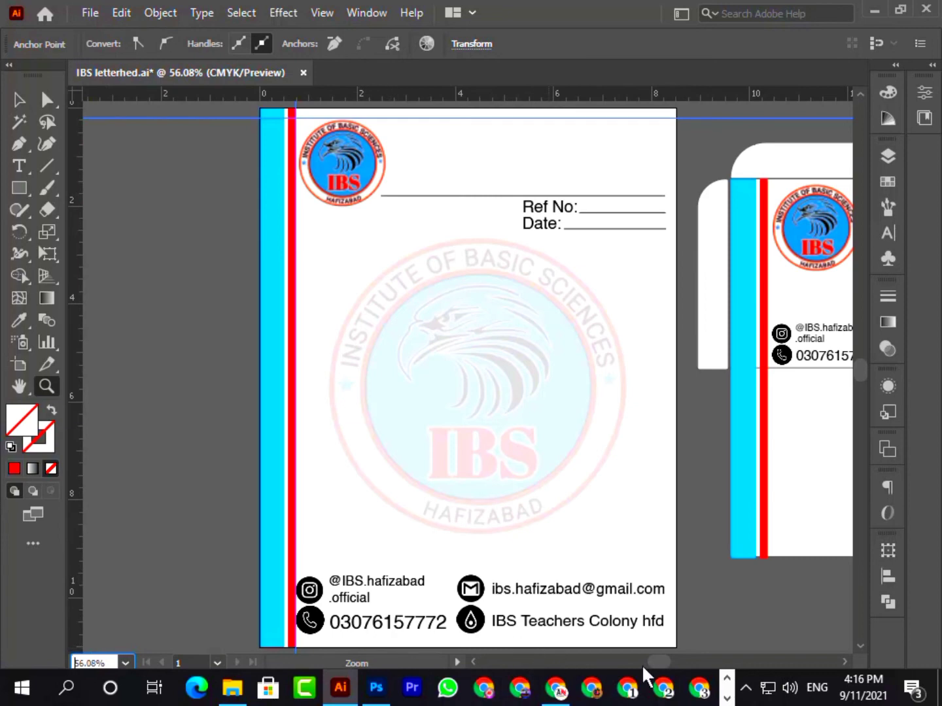
pyautogui.moveTo(659, 662)
pyautogui.mouseDown()
pyautogui.moveTo(671, 660)
pyautogui.moveTo(663, 661)
pyautogui.mouseUp()
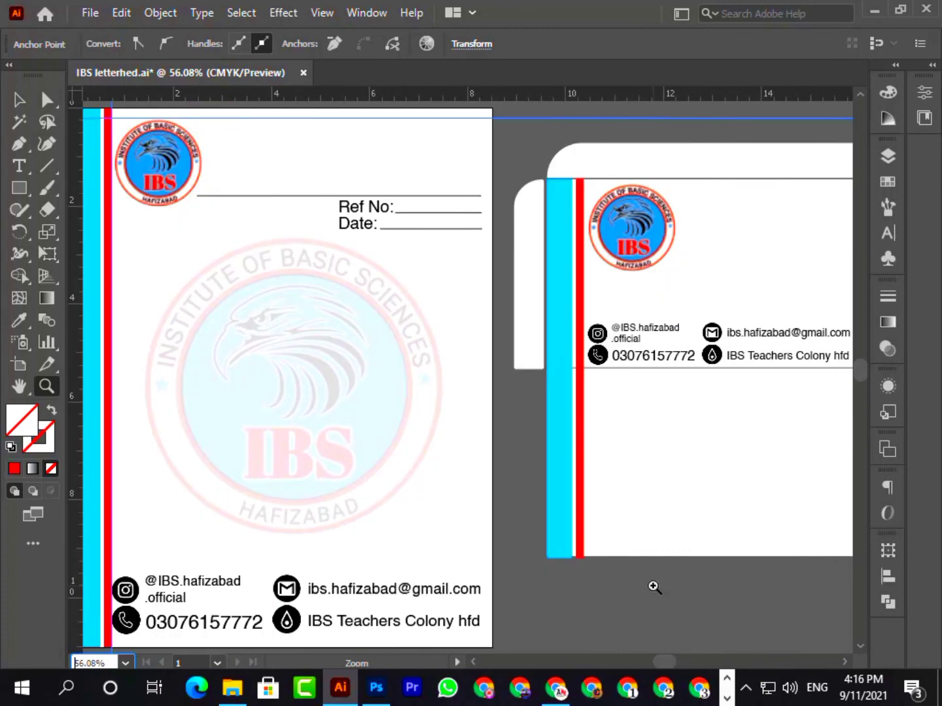
pyautogui.click(19, 102)
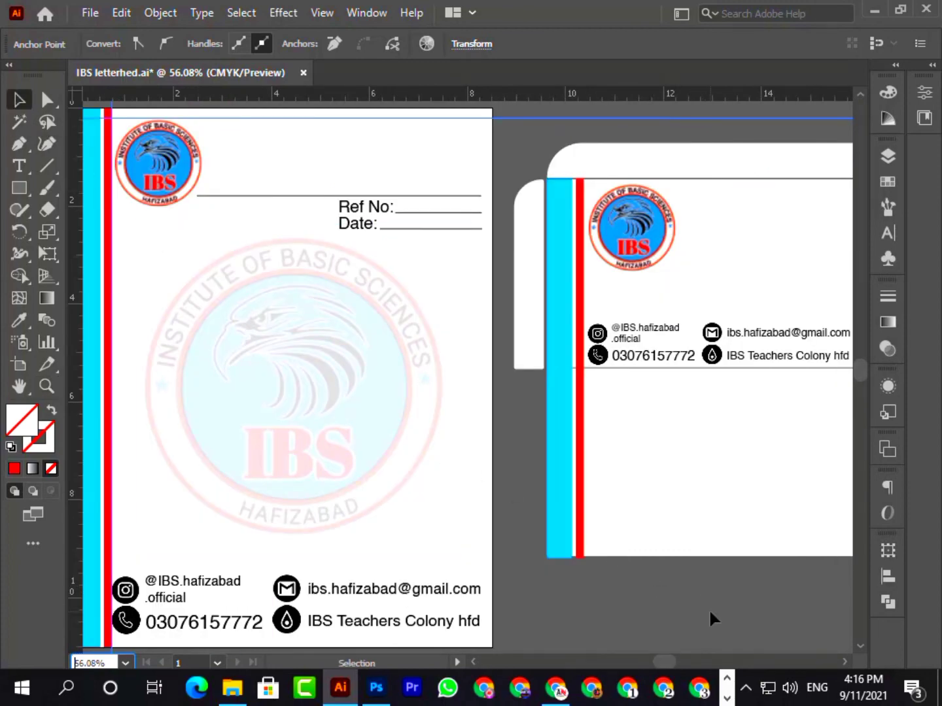
pyautogui.click(709, 610)
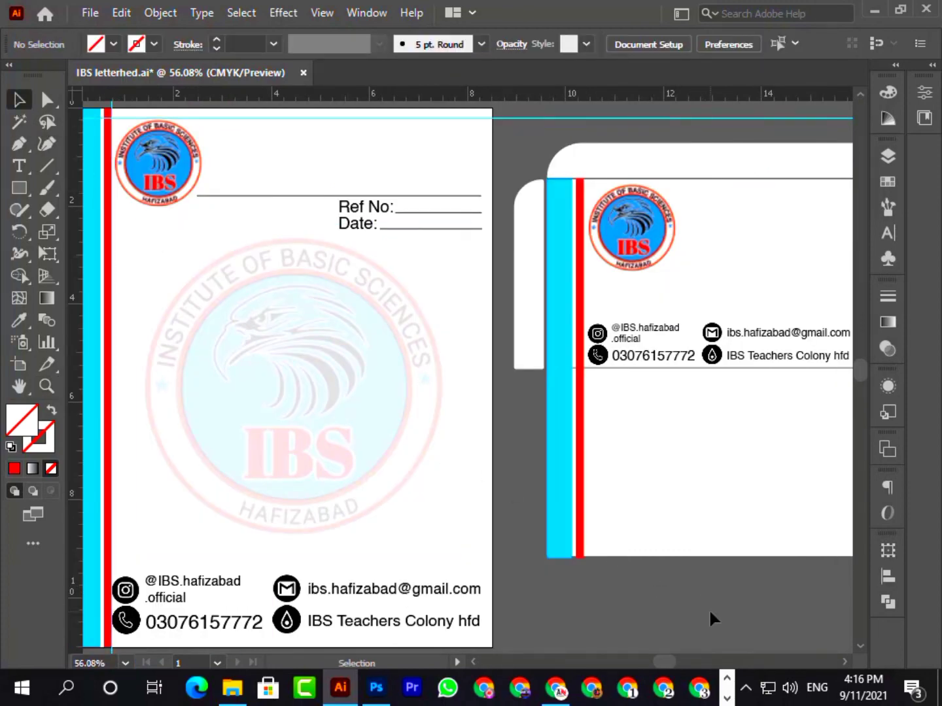